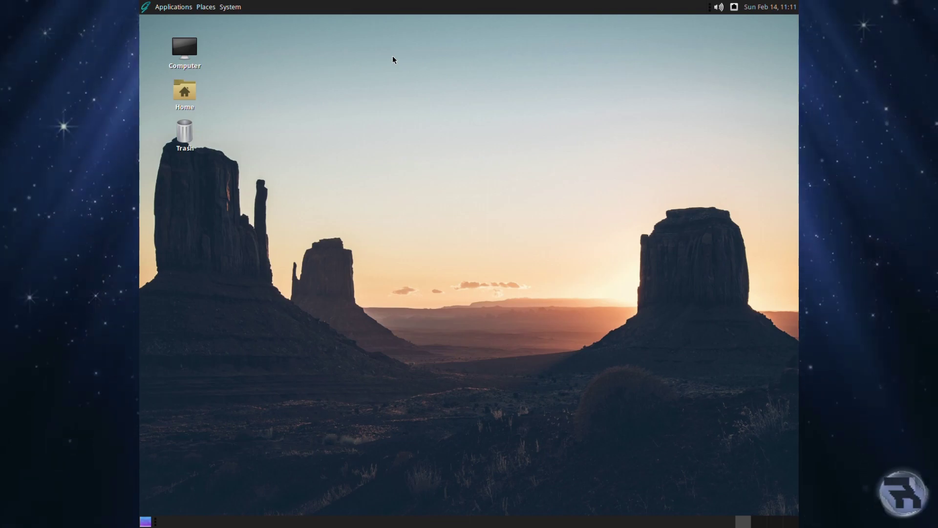
# - Launch Software Station from System > Administration and authenticate with the password
pyautogui.click(231, 7)
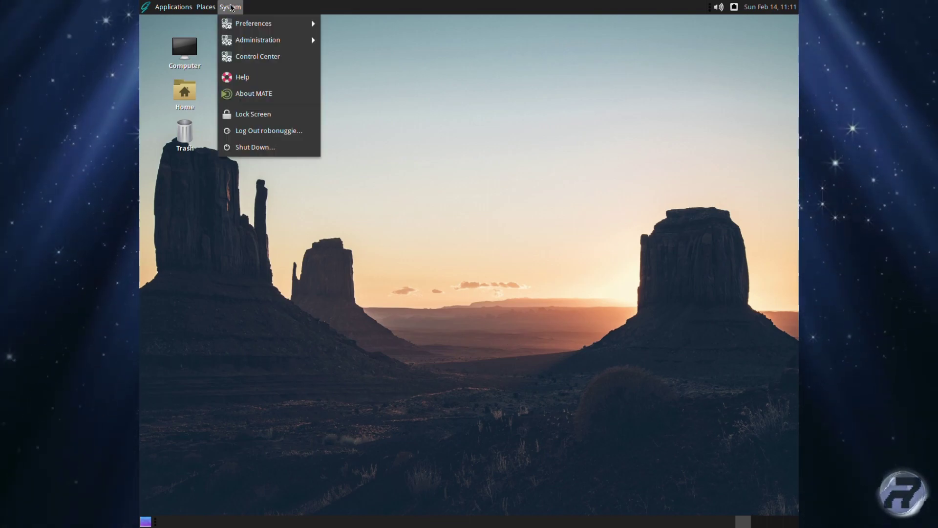
pyautogui.moveTo(274, 40)
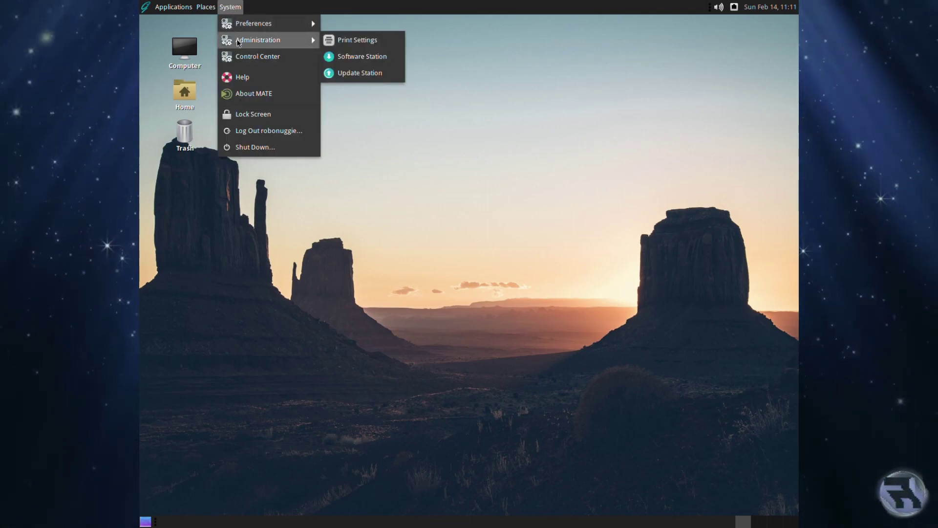
pyautogui.click(382, 63)
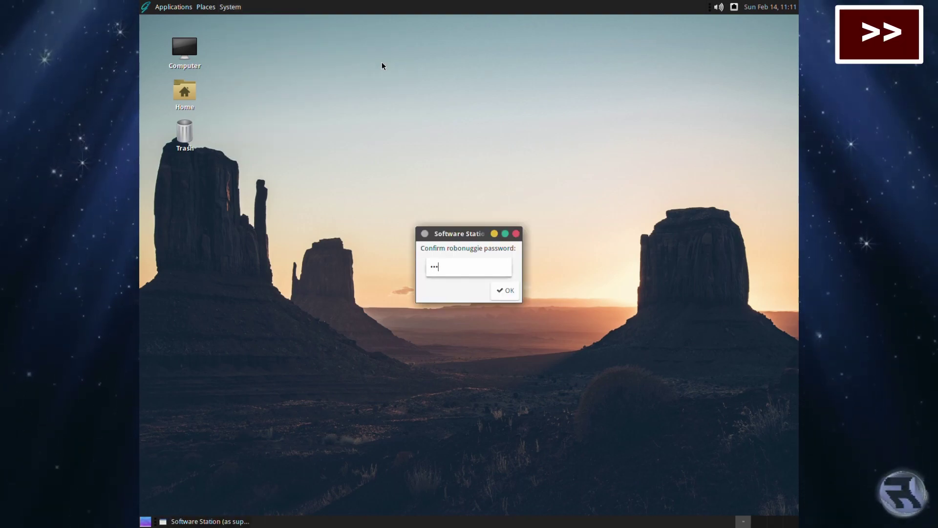
pyautogui.press('Return')
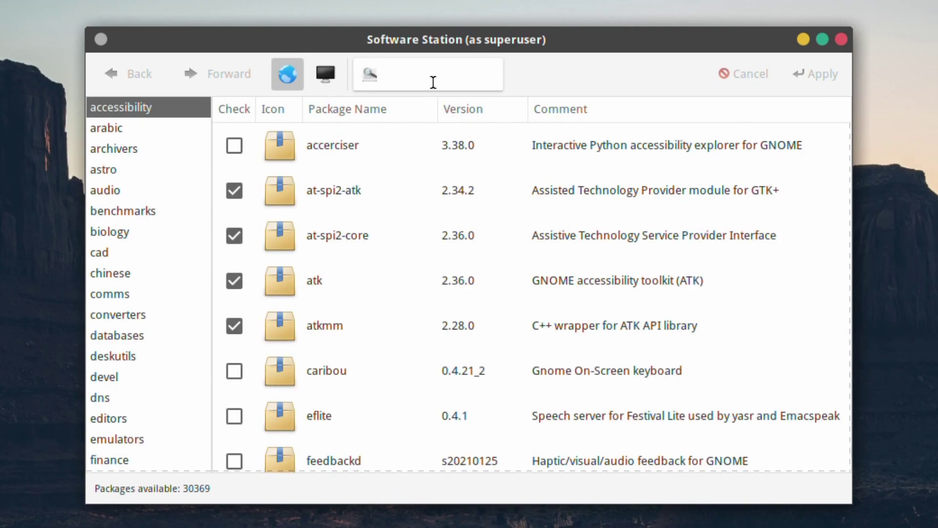
# - Search for 'cinnamon' and mark every matching package for installation
pyautogui.click(430, 83)
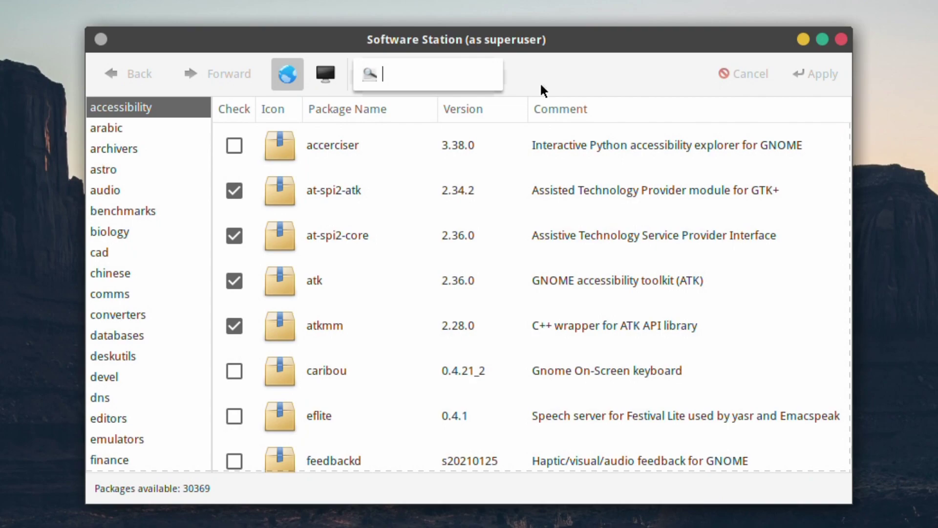
pyautogui.write('cinnamon')
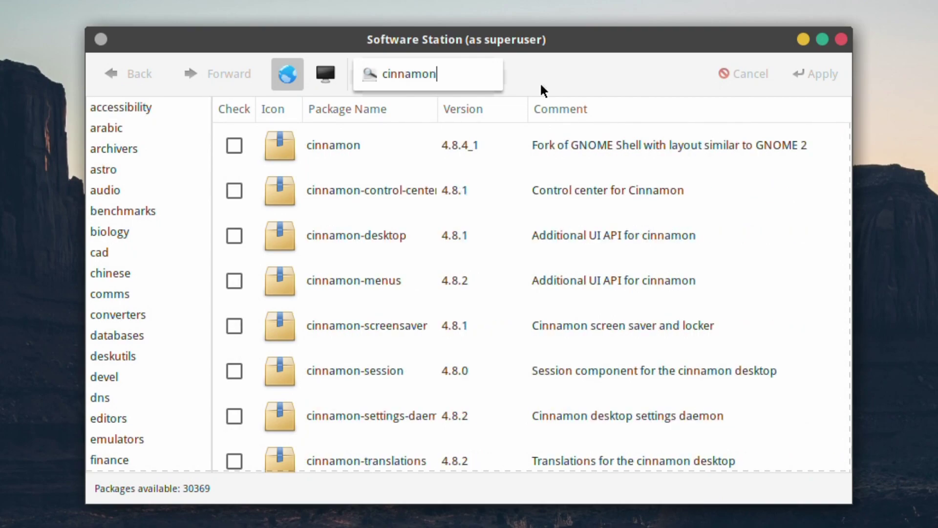
pyautogui.click(234, 145)
pyautogui.click(234, 191)
pyautogui.click(234, 235)
pyautogui.click(234, 280)
pyautogui.click(234, 326)
pyautogui.click(234, 416)
pyautogui.click(234, 461)
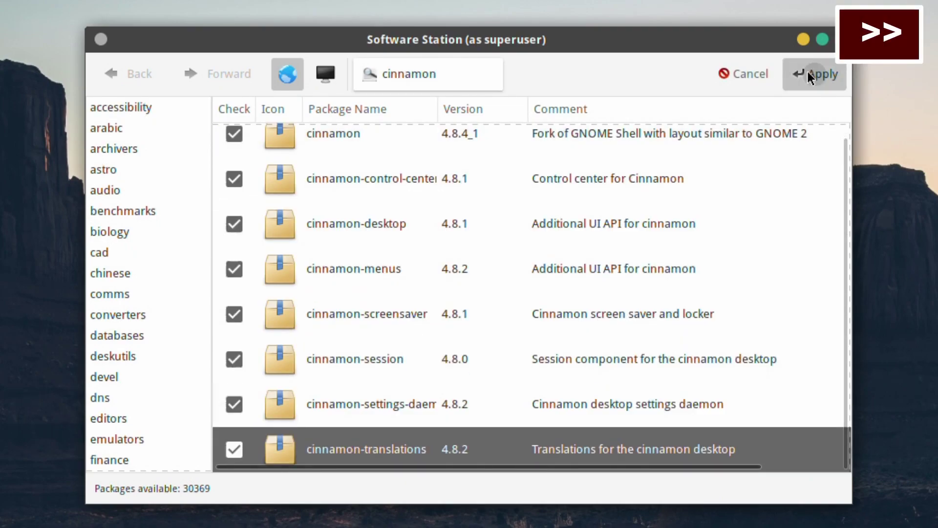
# - Apply the marked package changes and confirm the installation list
pyautogui.click(816, 74)
pyautogui.scroll(-5, 432, 273)
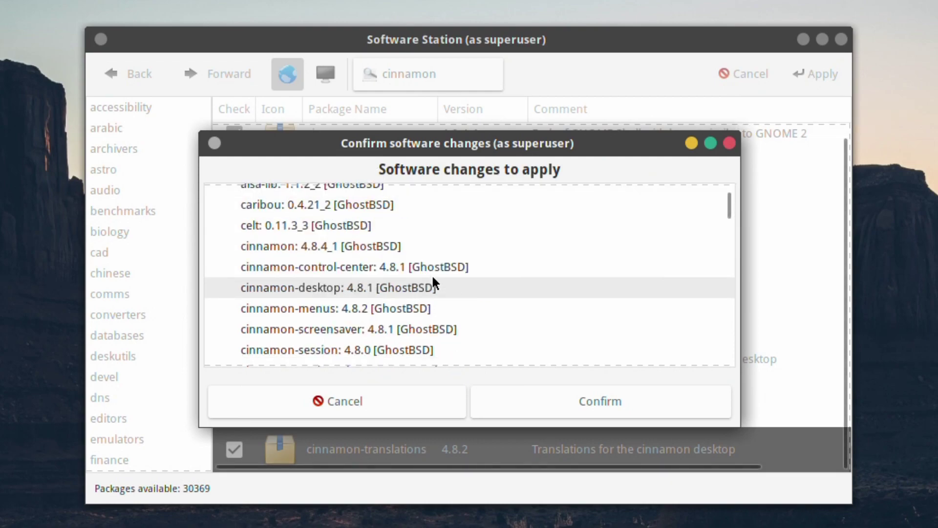
pyautogui.scroll(-15, 447, 285)
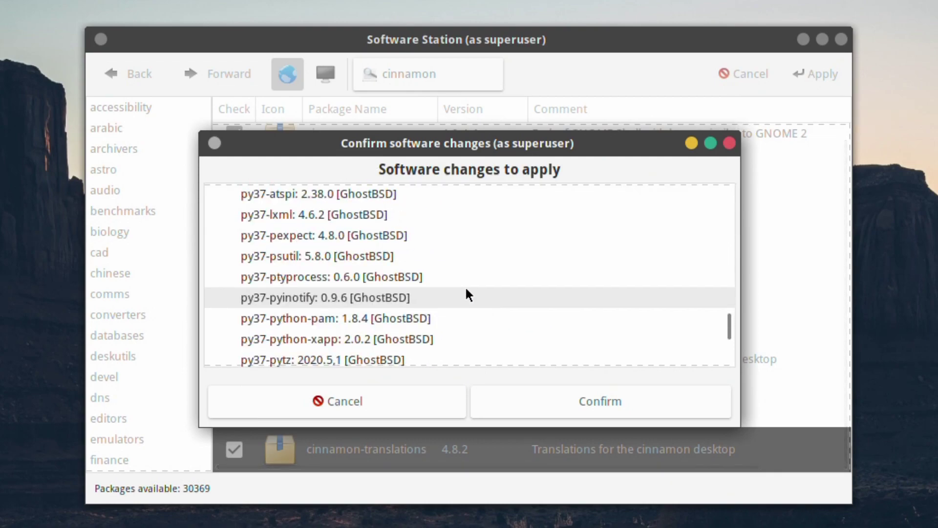
pyautogui.click(589, 397)
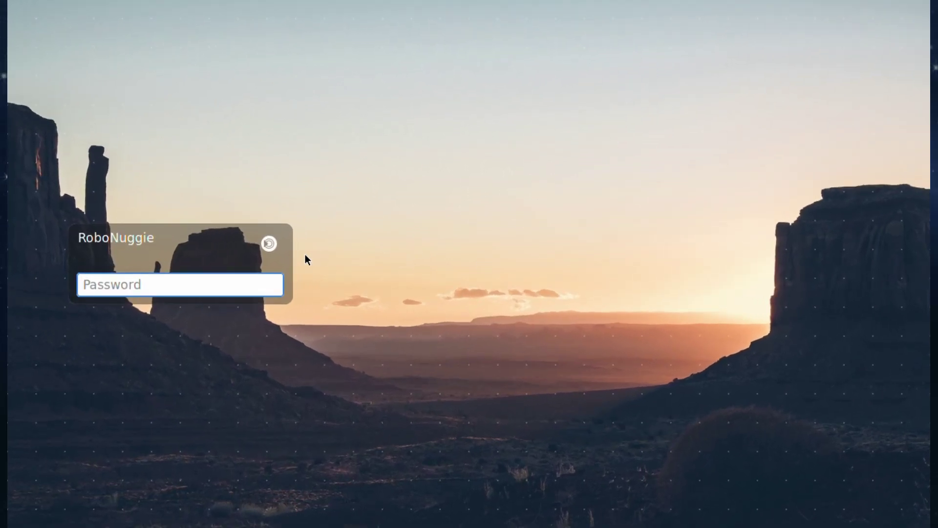
# - Choose the Cinnamon (Software Rendering) session at the login screen and log in
pyautogui.click(270, 243)
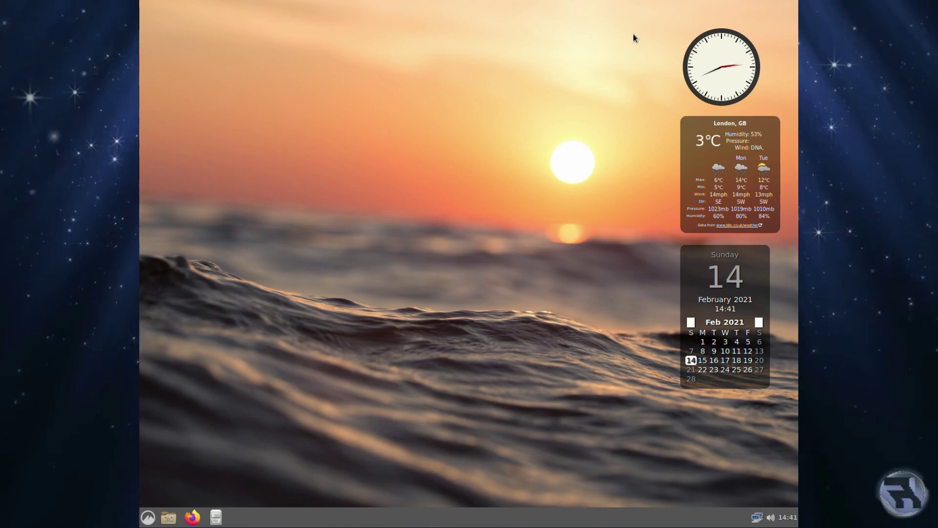
pyautogui.moveTo(634, 35); pyautogui.dragTo(798, 447)
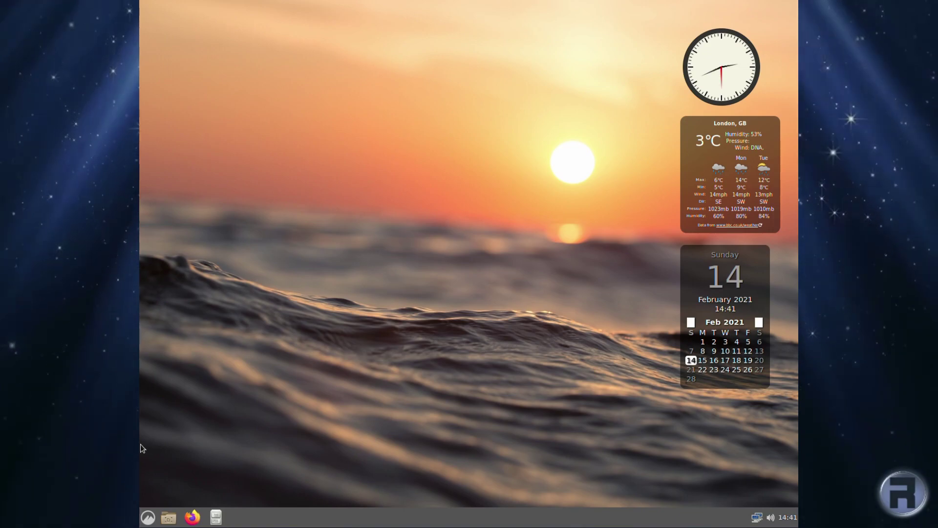
# - Open System Settings > Backgrounds and set the default Adwaita background
pyautogui.click(148, 517)
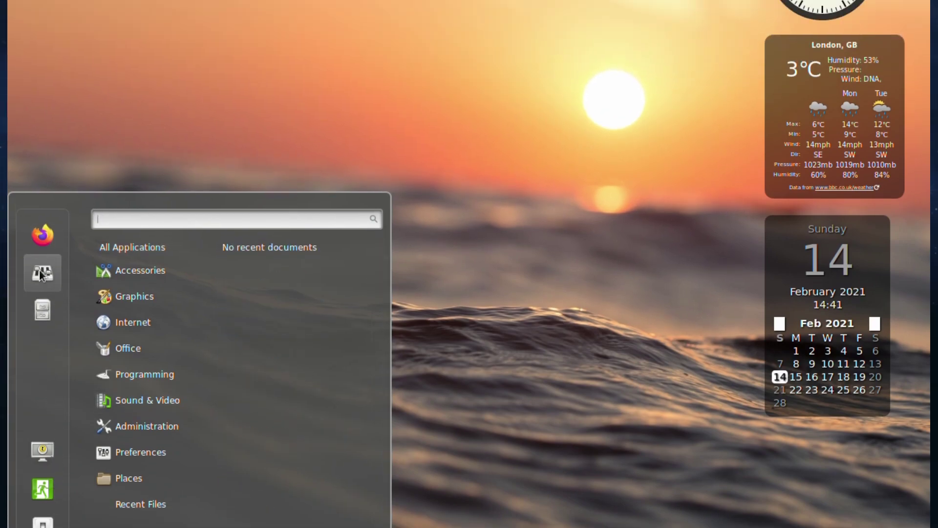
pyautogui.click(43, 189)
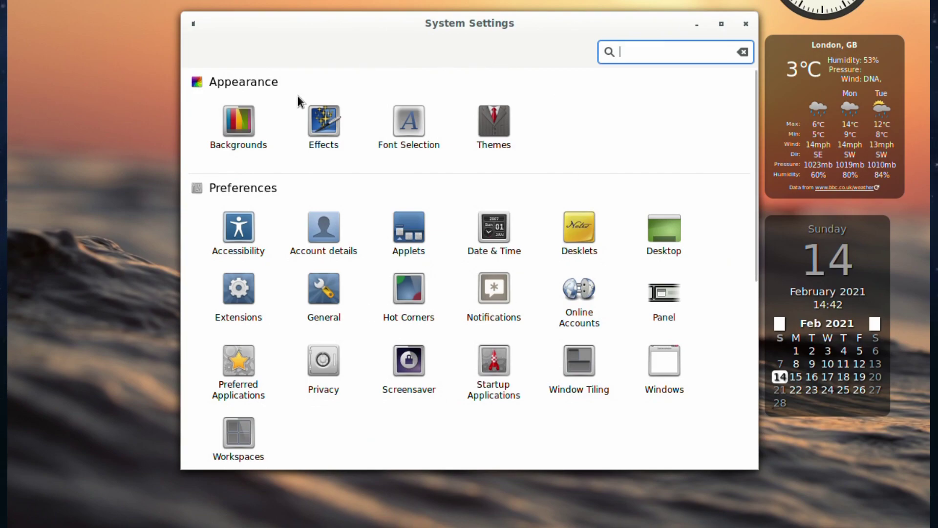
pyautogui.click(232, 120)
pyautogui.click(229, 89)
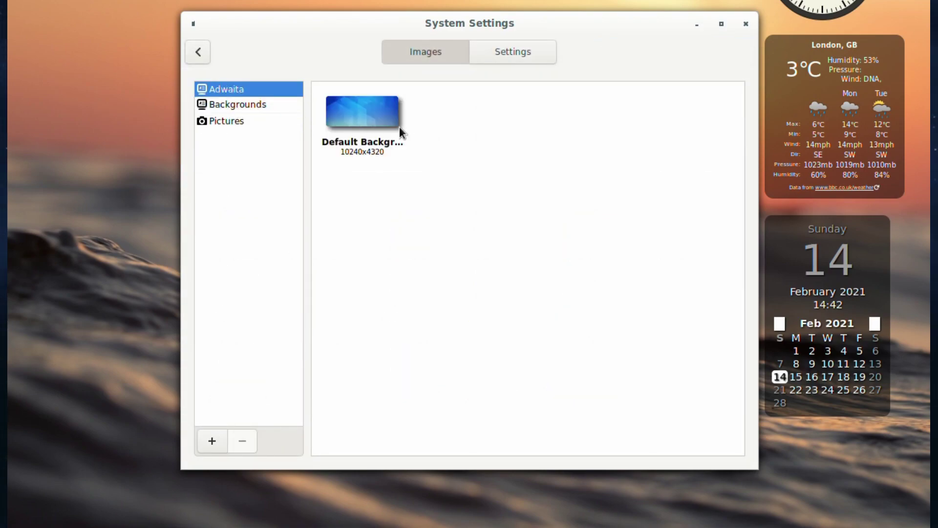
pyautogui.click(362, 115)
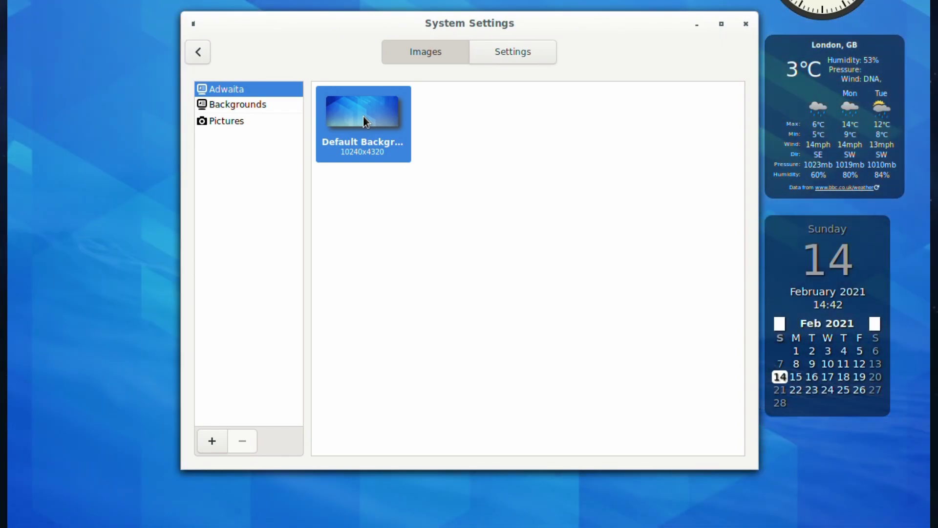
# - Try Sea Sunset, Color Stripes, Symbolics, grey VNC, Wood and Acrylic, ending on Sea Sunset
pyautogui.click(239, 103)
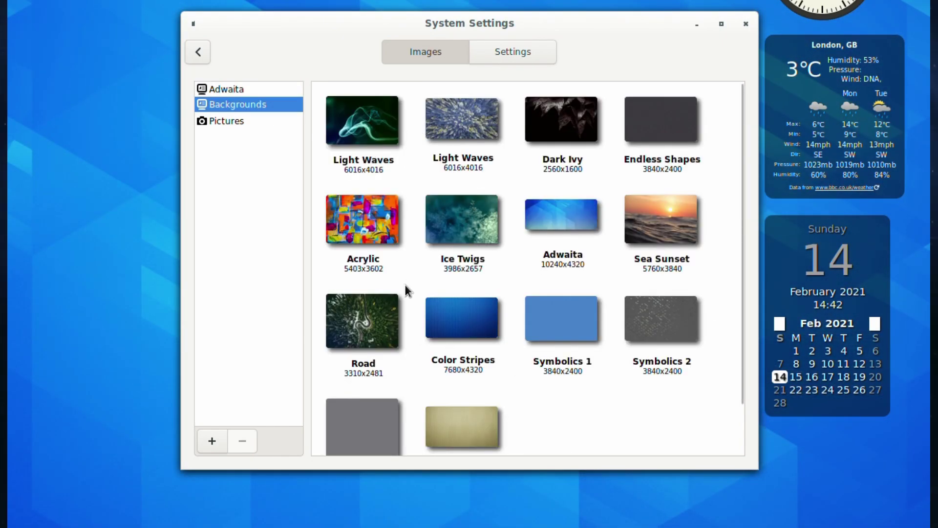
pyautogui.click(661, 211)
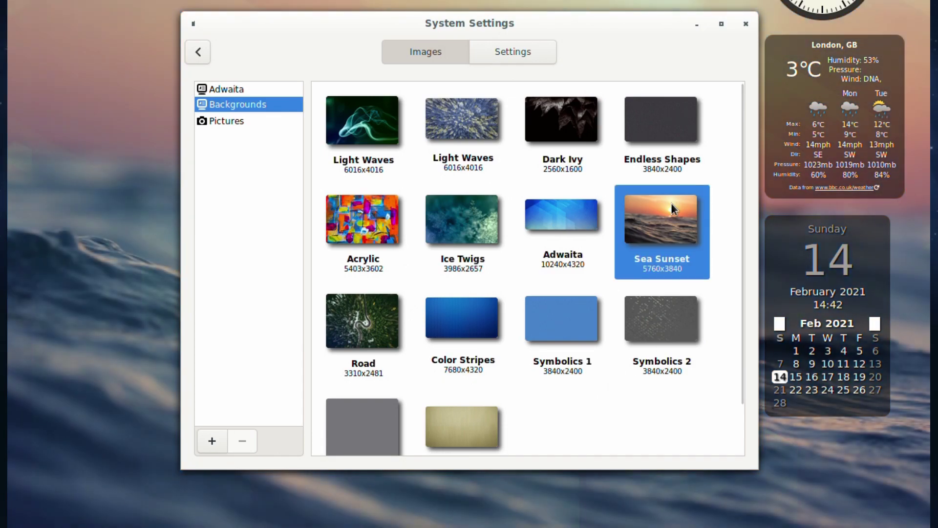
pyautogui.click(452, 316)
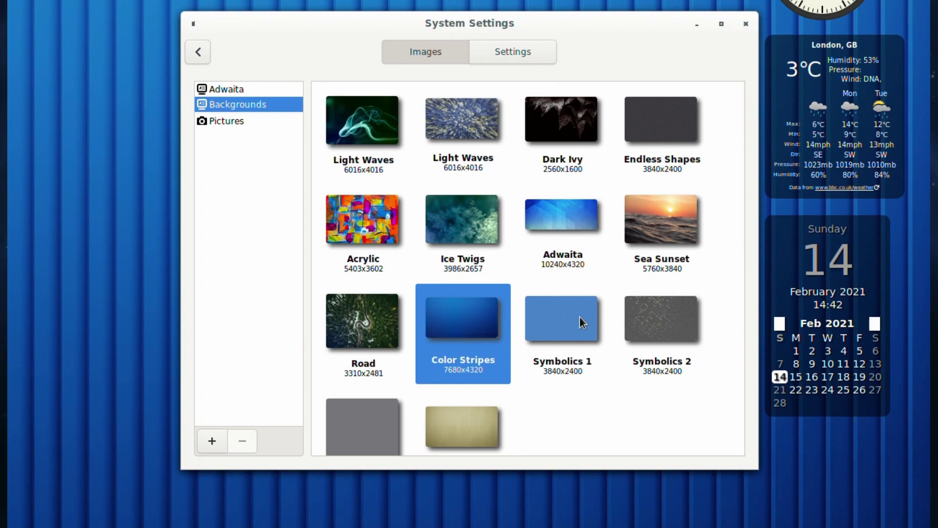
pyautogui.click(579, 315)
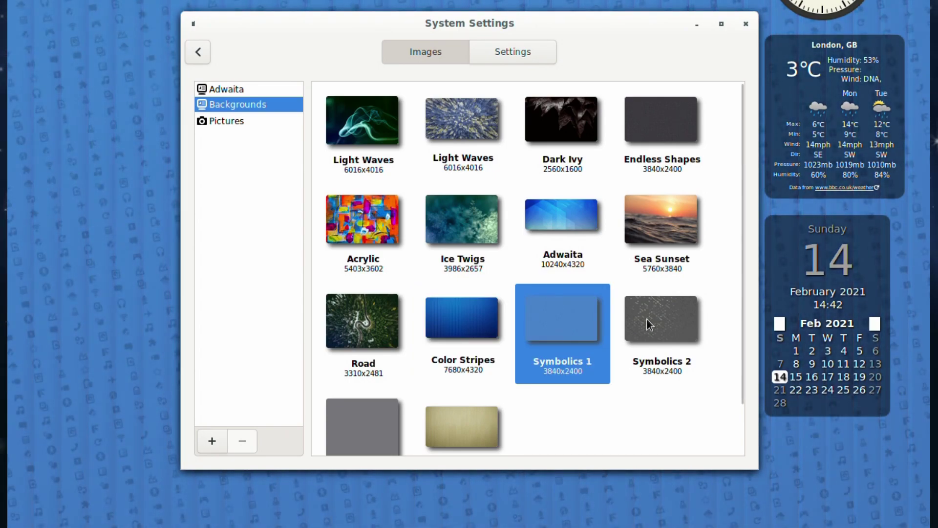
pyautogui.click(646, 318)
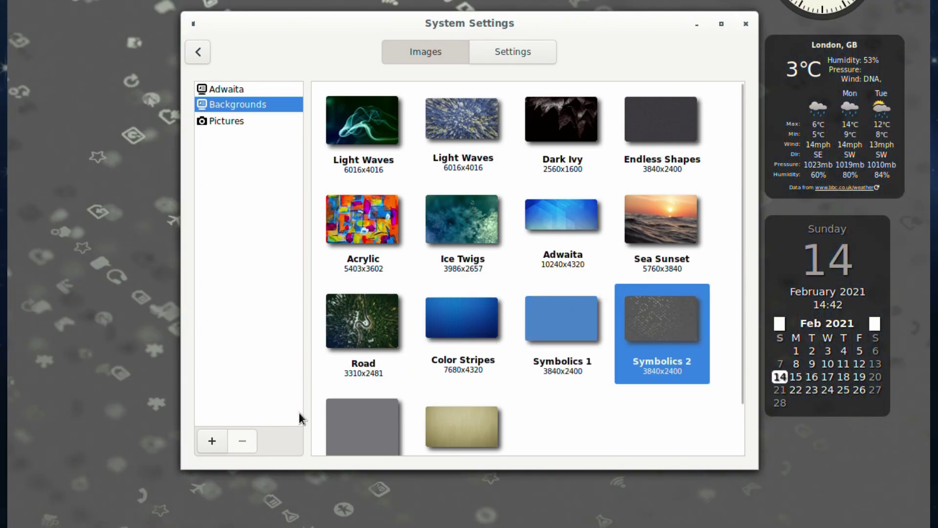
pyautogui.click(365, 421)
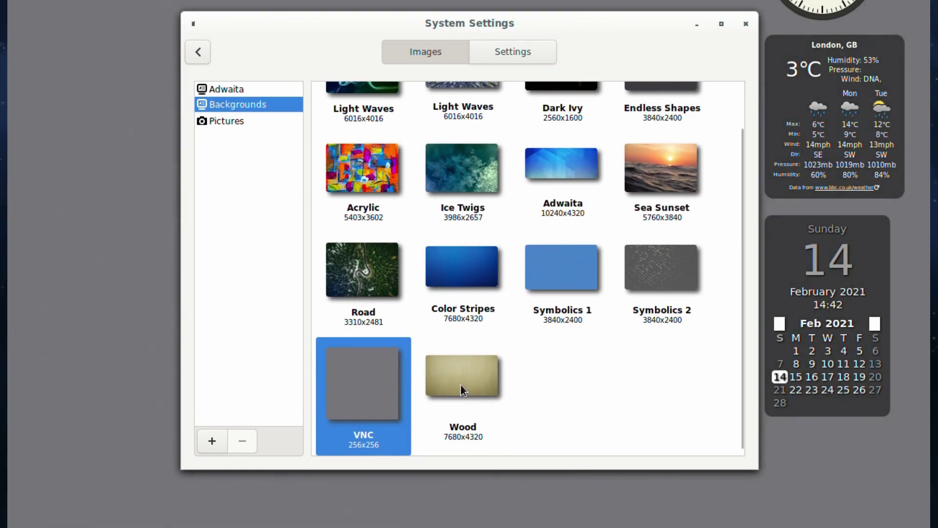
pyautogui.click(461, 384)
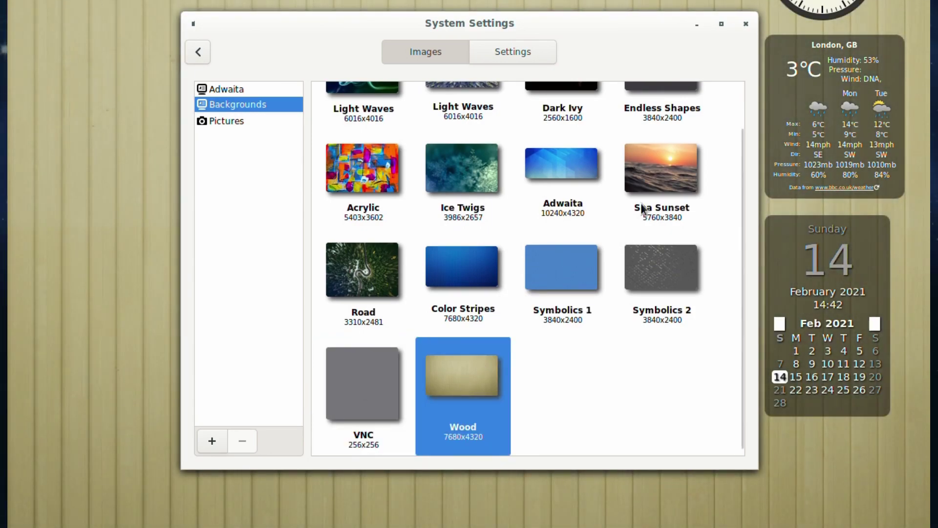
pyautogui.click(671, 155)
pyautogui.click(388, 168)
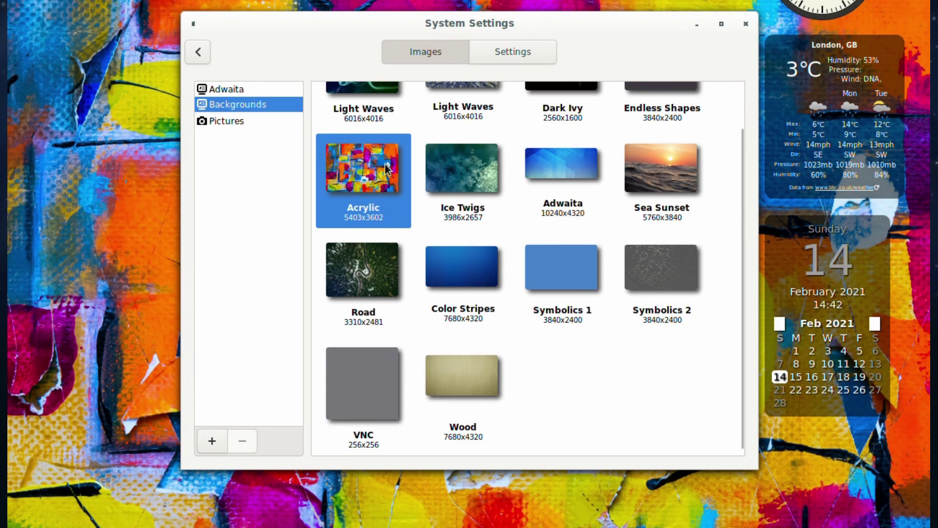
pyautogui.click(682, 169)
# - Glance at the Pictures folder images, then return to the Backgrounds collection
pyautogui.scroll(2, 500, 259)
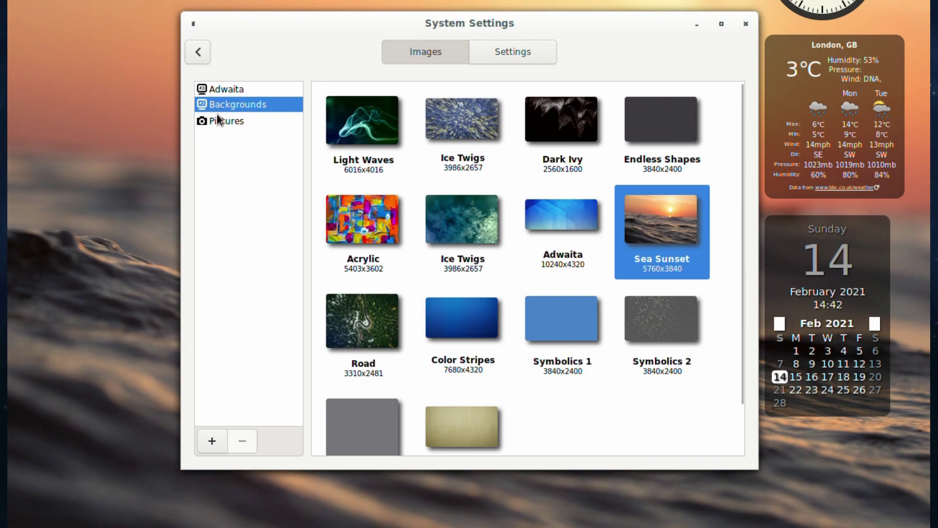
pyautogui.click(217, 117)
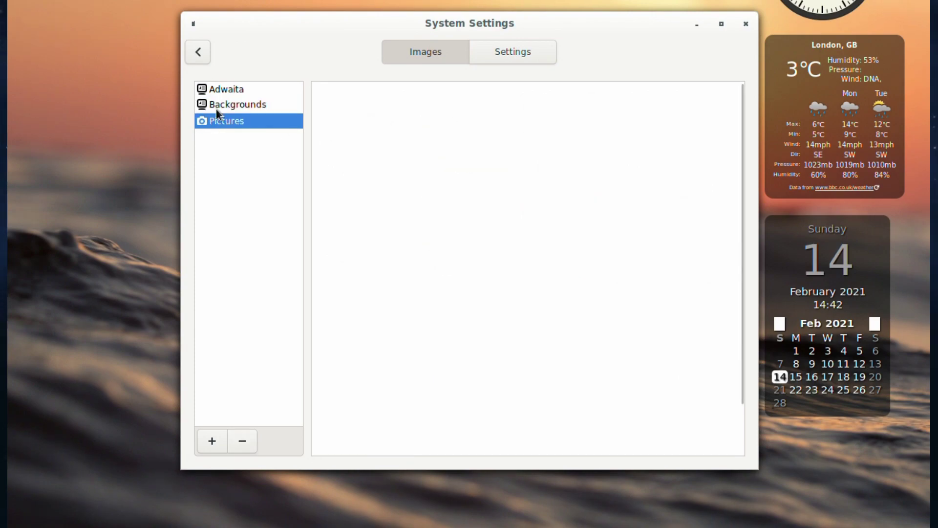
pyautogui.click(217, 106)
# - Turn the background slideshow on with random order, then switch it off again
pyautogui.click(508, 54)
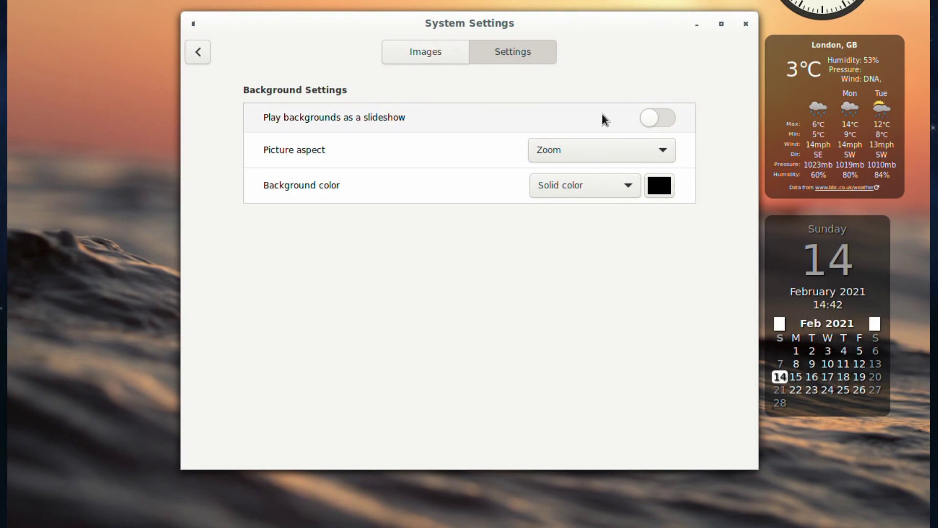
pyautogui.click(650, 116)
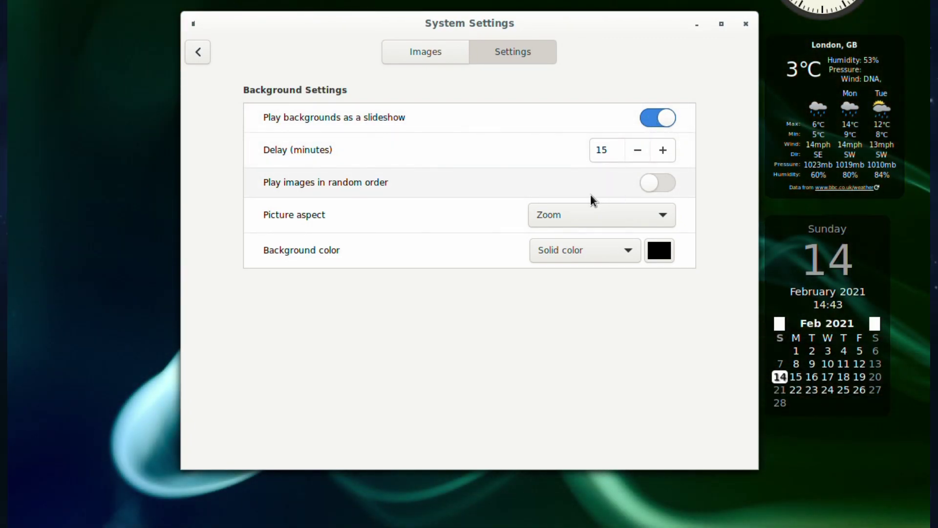
pyautogui.click(662, 186)
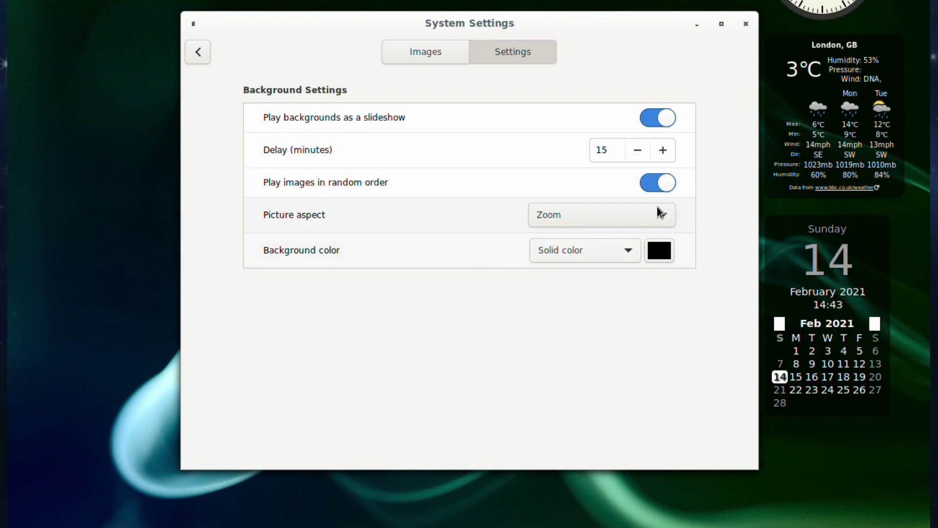
pyautogui.click(660, 120)
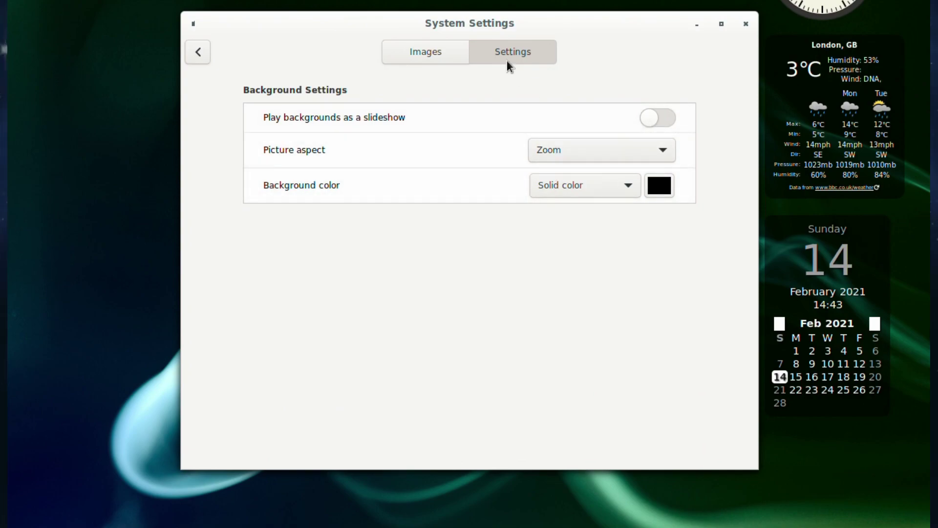
# - Open the Effects settings and set the effects style to Fancy Scale
pyautogui.click(196, 54)
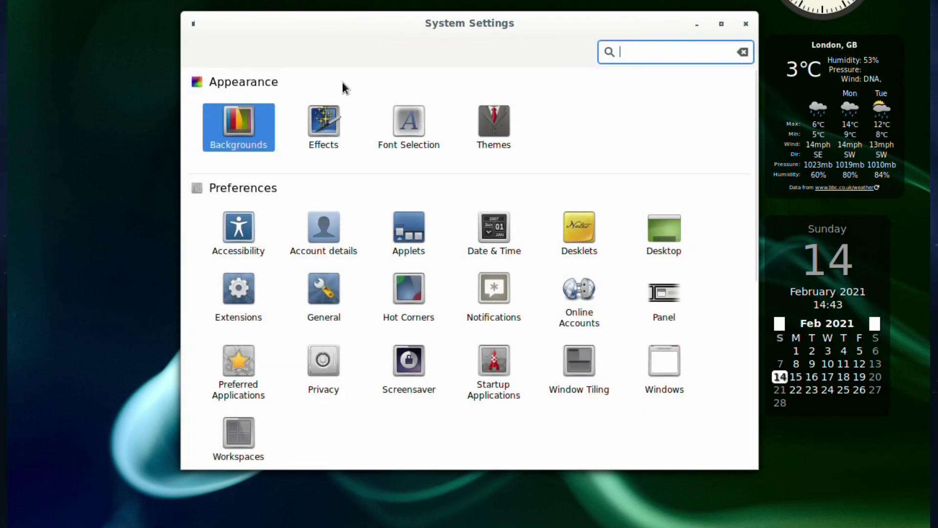
pyautogui.click(311, 119)
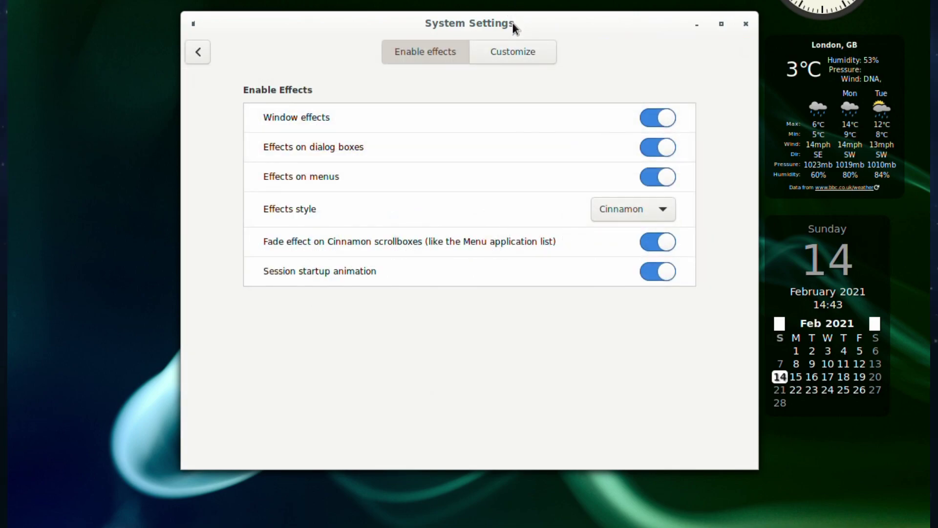
pyautogui.moveTo(514, 26)
pyautogui.mouseDown()
pyautogui.moveTo(573, 143)
pyautogui.moveTo(516, 15)
pyautogui.mouseUp()
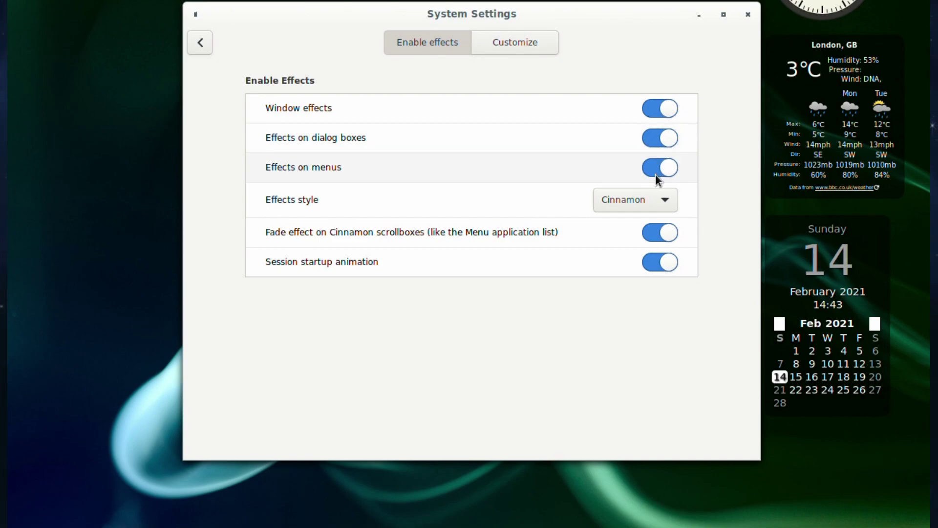
pyautogui.click(660, 199)
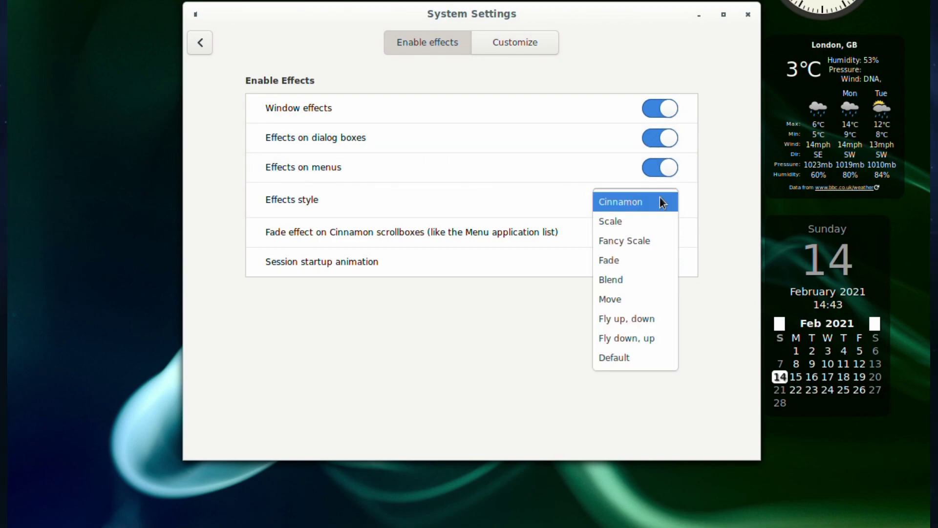
pyautogui.click(644, 223)
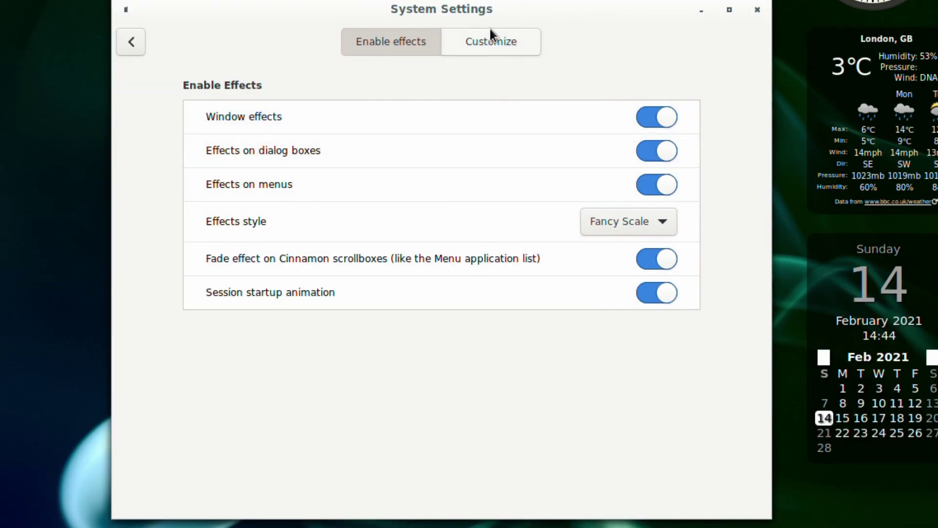
# - Enable Customize settings for effects, then close and reopen System Settings
pyautogui.click(515, 42)
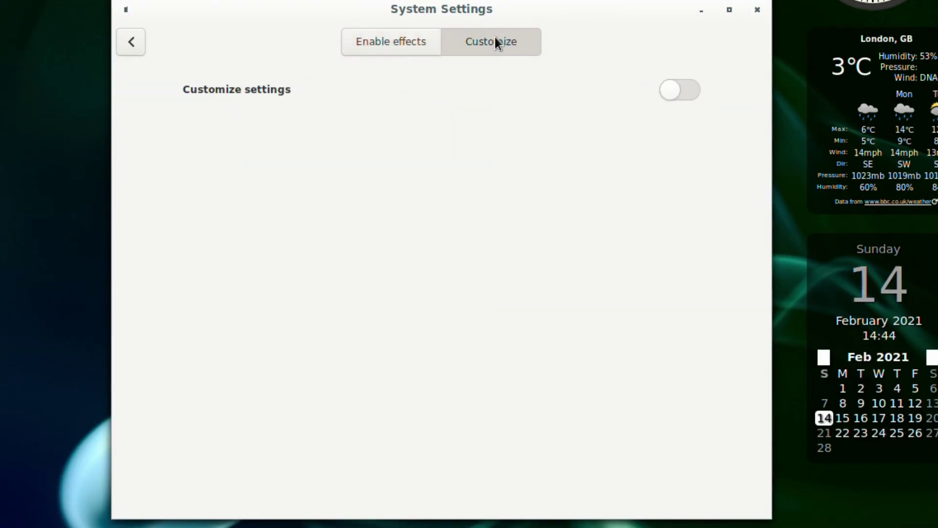
pyautogui.click(685, 93)
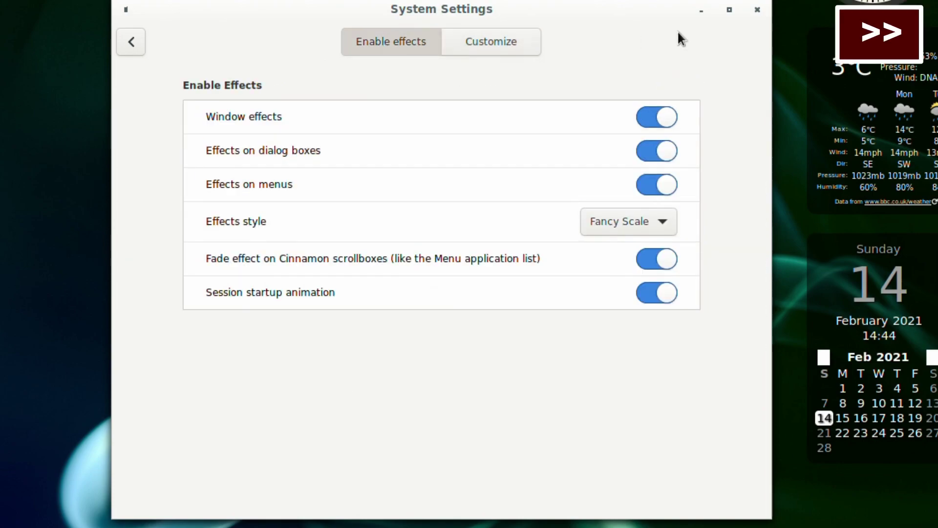
pyautogui.click(757, 9)
pyautogui.press('super')
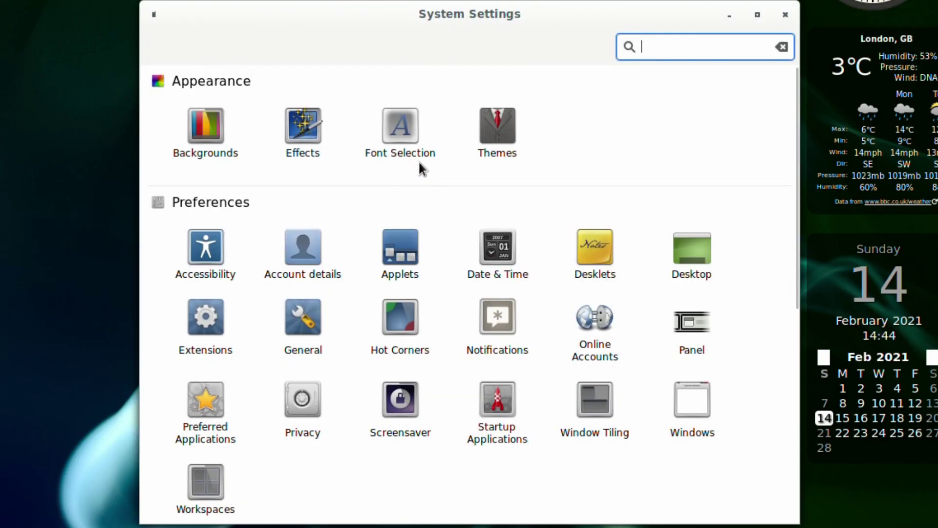
# - Raise the default font in Font Selection from Sans Regular 9 to size 10
pyautogui.click(388, 128)
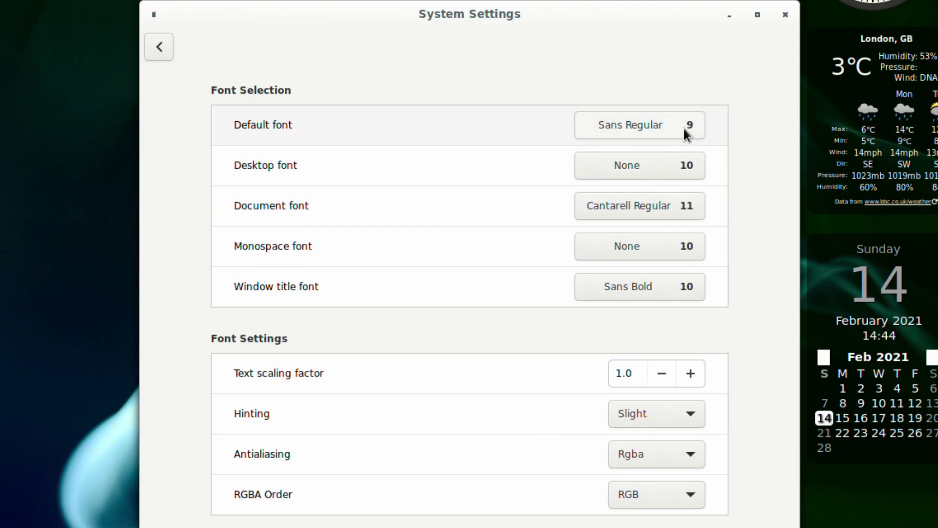
pyautogui.click(686, 129)
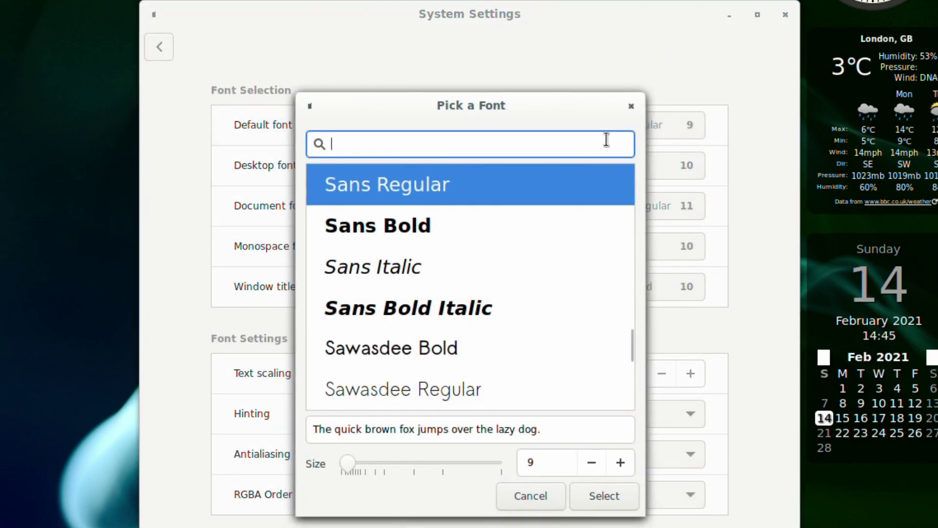
pyautogui.click(621, 462)
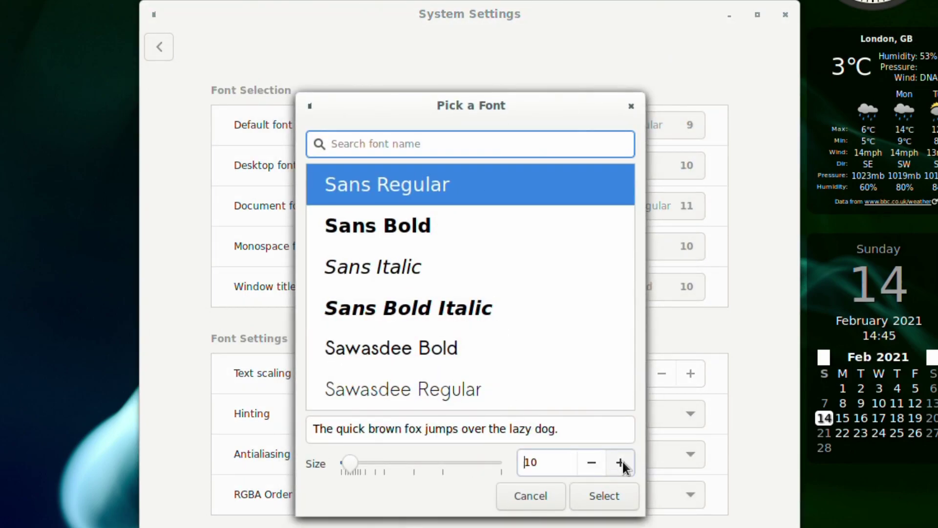
pyautogui.click(592, 494)
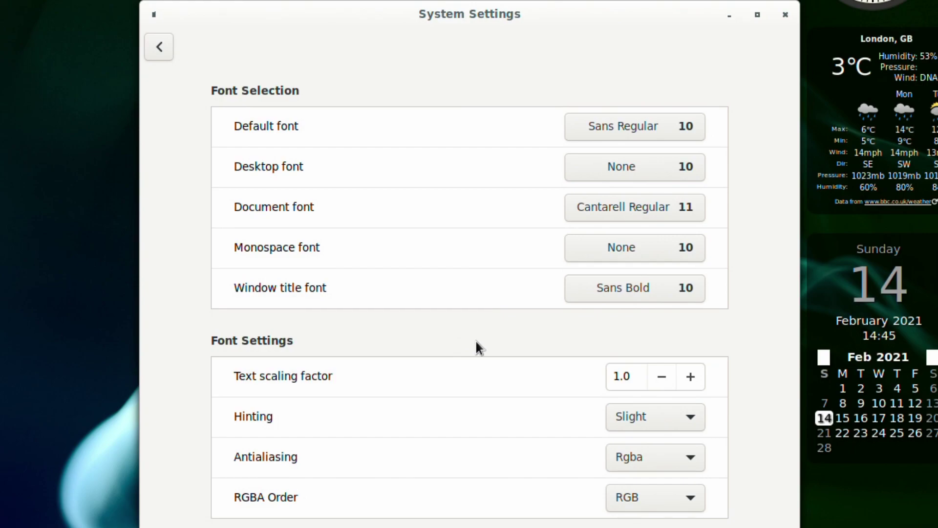
# - Open the Themes Add/Remove list and agree to refresh the theme cache
pyautogui.click(146, 52)
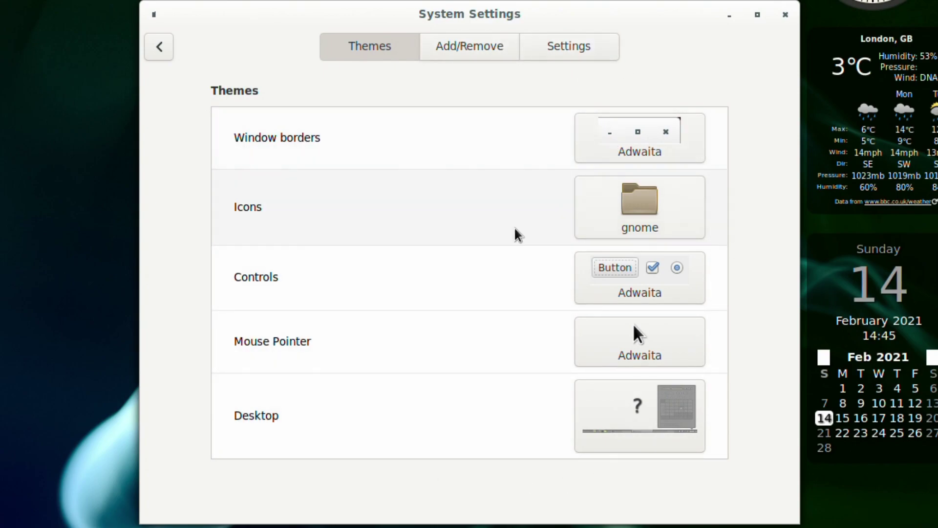
pyautogui.click(457, 45)
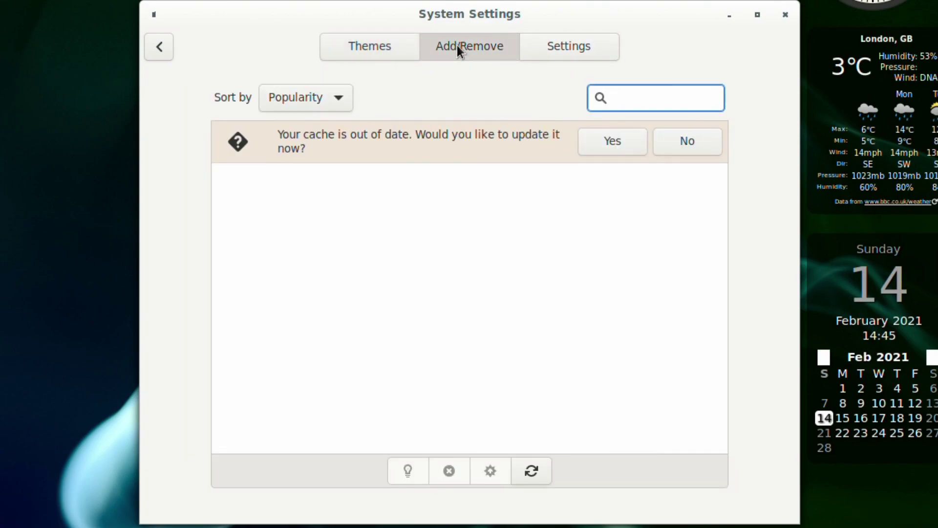
pyautogui.click(533, 470)
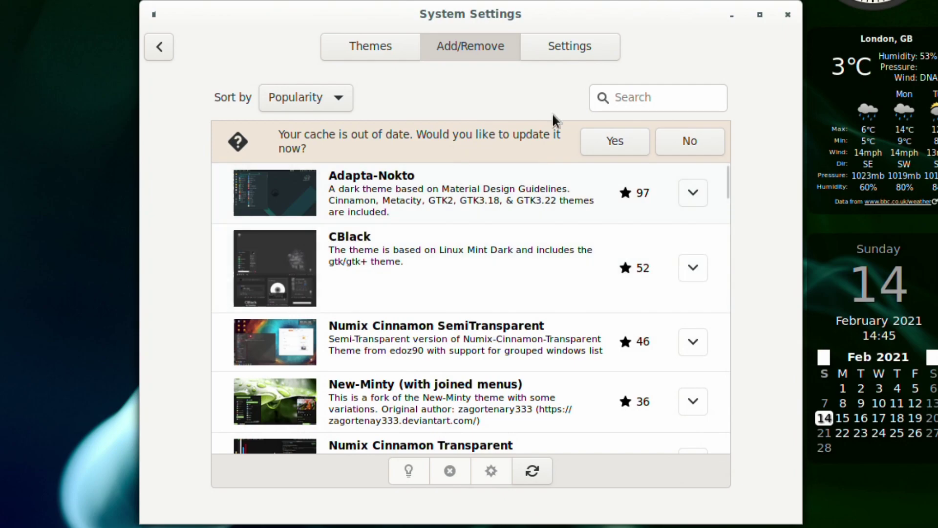
pyautogui.click(624, 140)
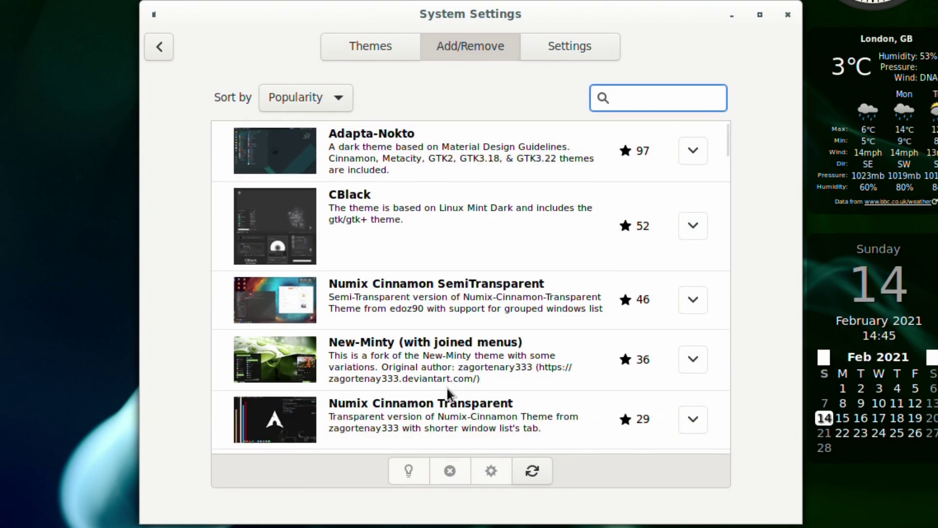
# - Install the Numix Cinnamon SemiTransparent and Windows 10 Light Theme themes
pyautogui.scroll(-6, 511, 265)
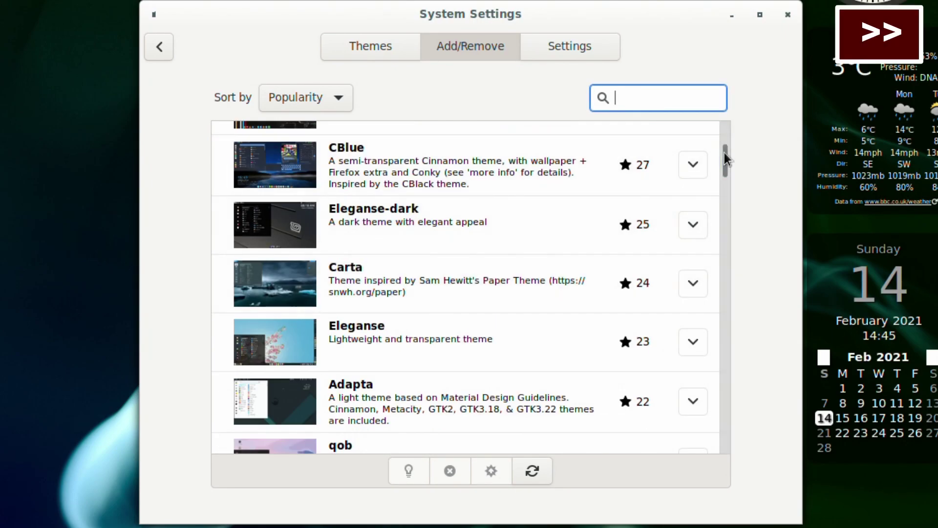
pyautogui.moveTo(725, 159)
pyautogui.mouseDown()
pyautogui.moveTo(712, 17)
pyautogui.moveTo(725, 146)
pyautogui.mouseUp()
pyautogui.click(693, 165)
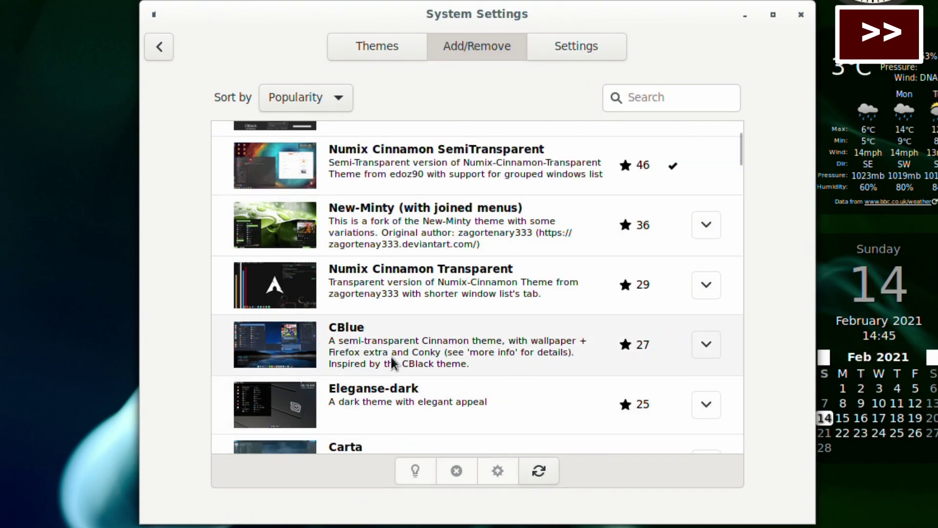
pyautogui.scroll(-3, 361, 342)
pyautogui.scroll(-6, 415, 298)
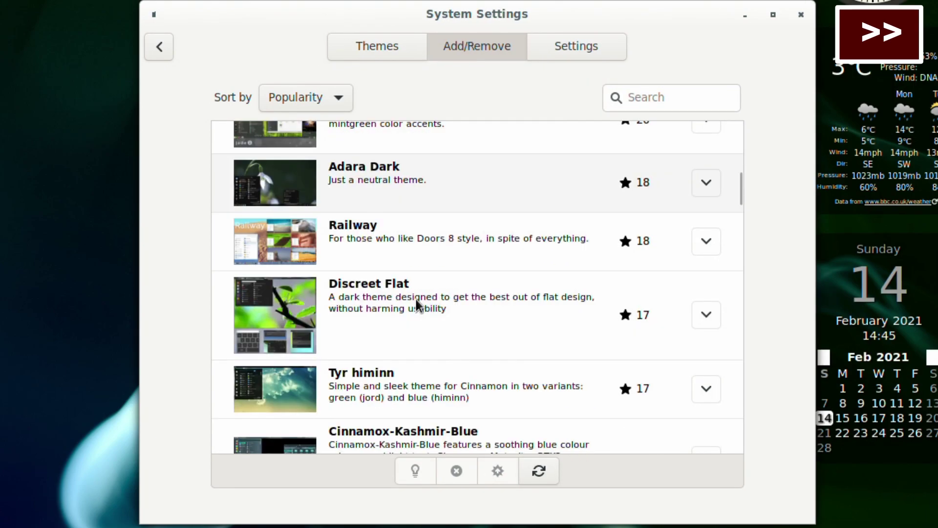
pyautogui.scroll(-5, 454, 323)
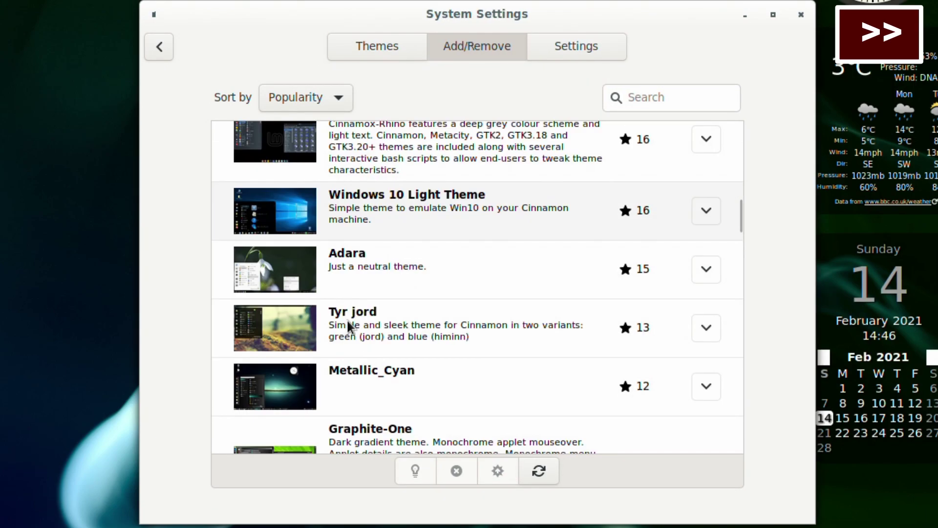
pyautogui.click(705, 210)
# - Apply the cinnamon desktop theme, Qogir mouse pointer and Adwaita-dark controls
pyautogui.click(374, 48)
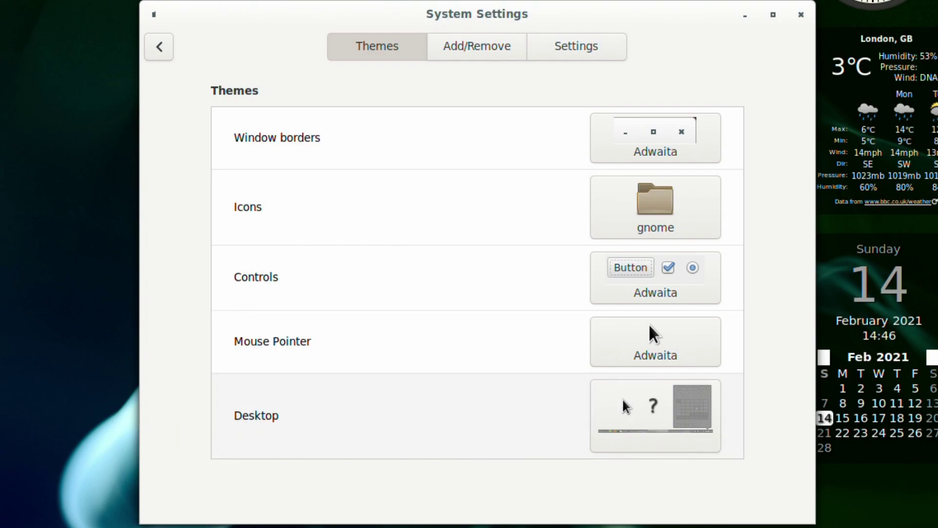
pyautogui.click(642, 404)
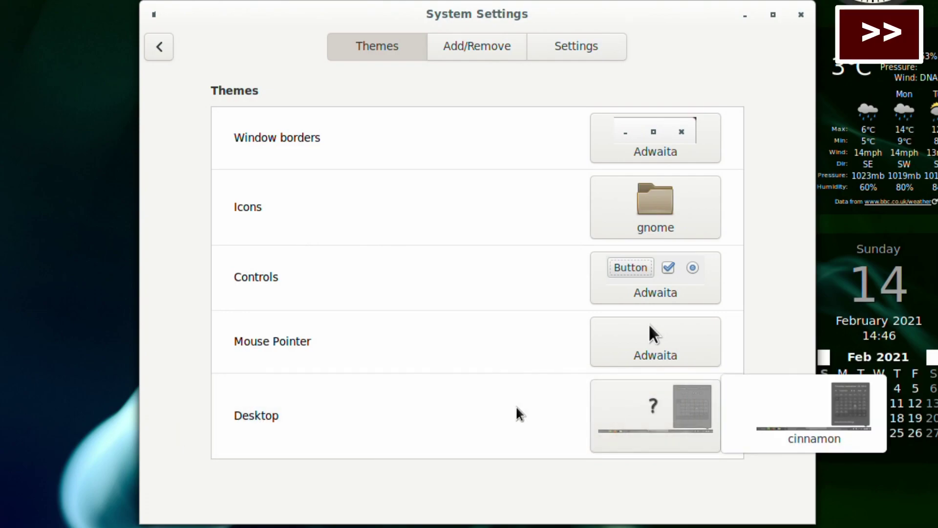
pyautogui.click(866, 400)
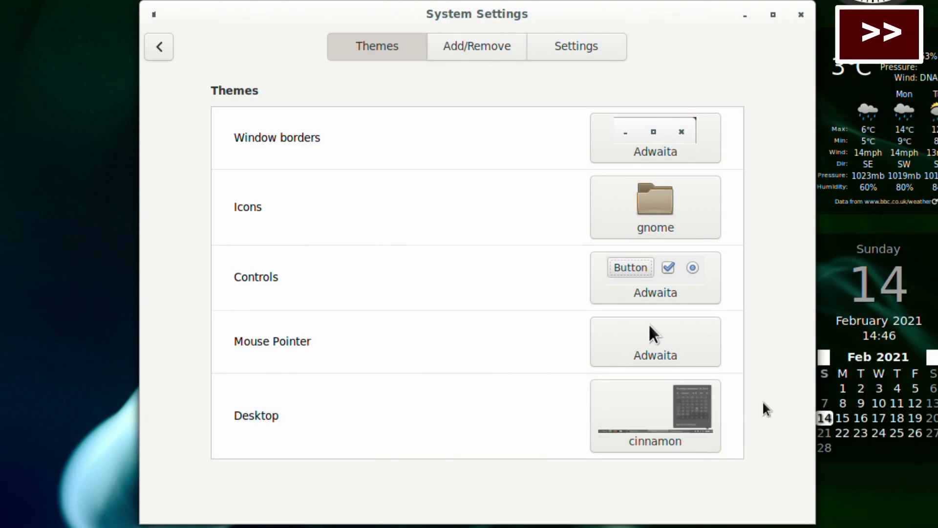
pyautogui.click(649, 350)
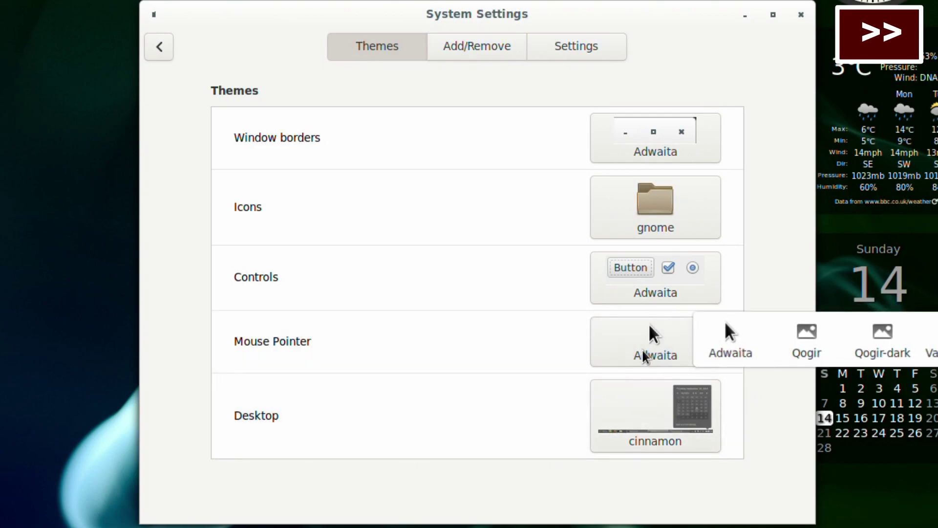
pyautogui.click(809, 352)
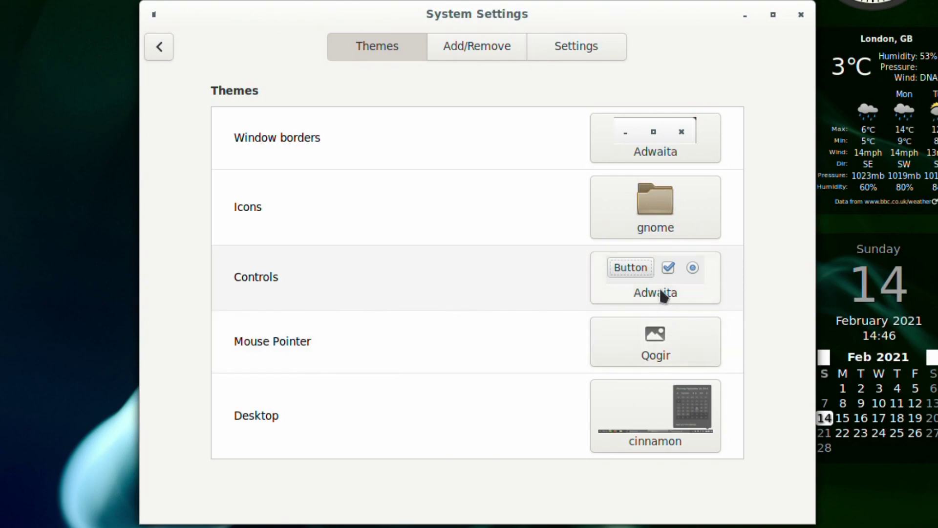
pyautogui.click(637, 284)
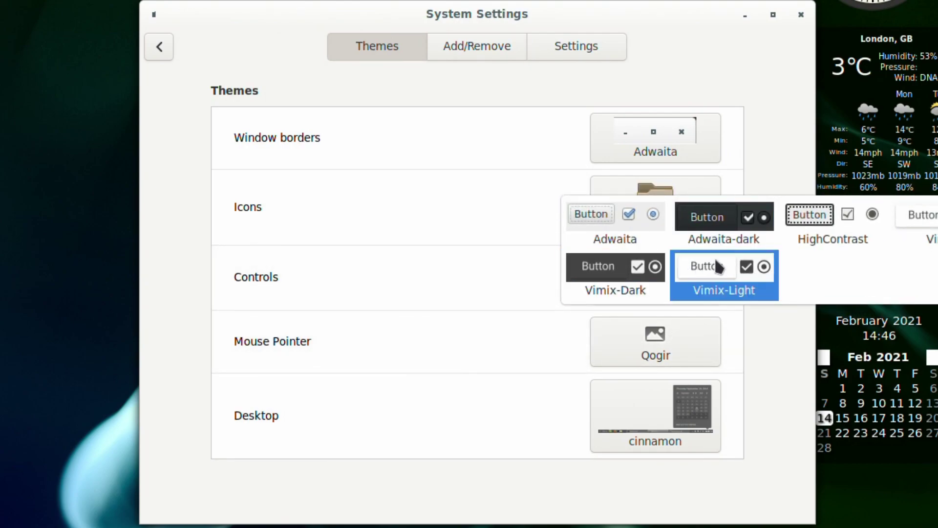
pyautogui.click(728, 228)
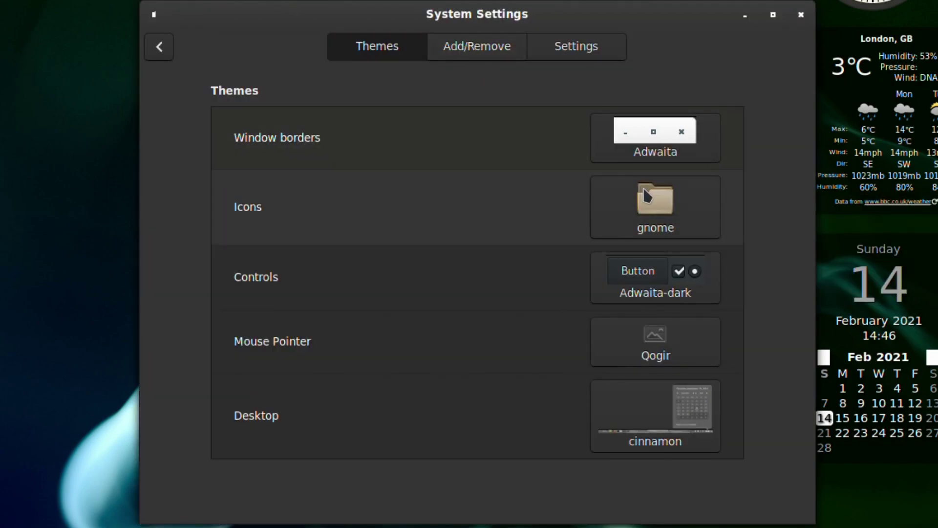
# - Set the icon theme to Vivacious-Colors and the window borders to Vimix
pyautogui.click(666, 211)
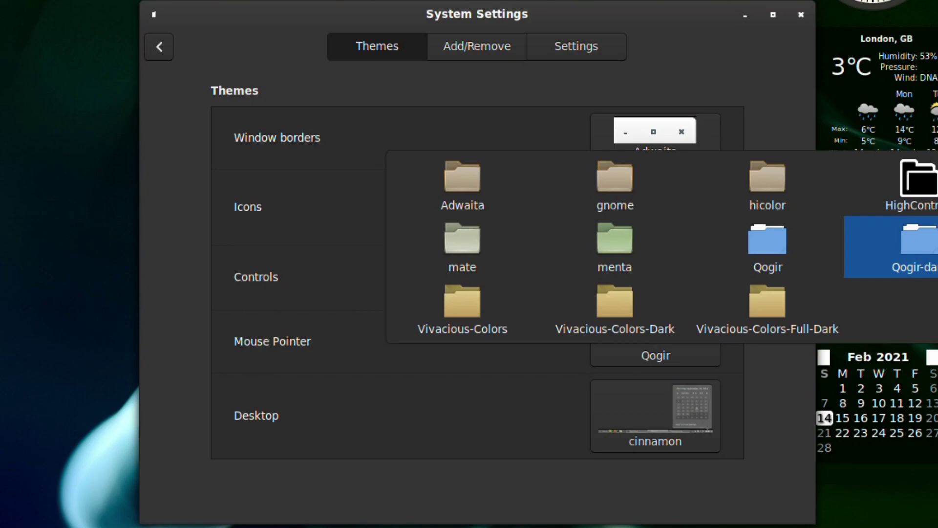
pyautogui.click(770, 297)
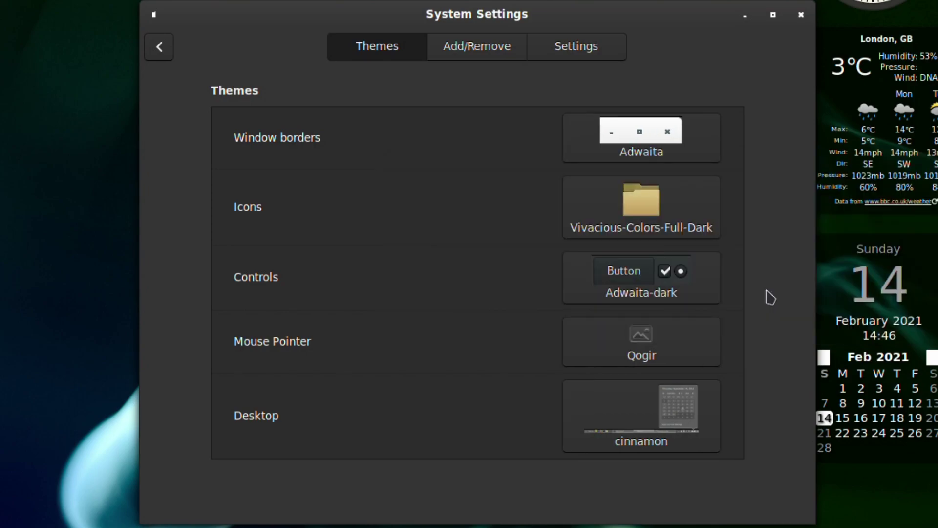
pyautogui.click(644, 219)
pyautogui.click(612, 238)
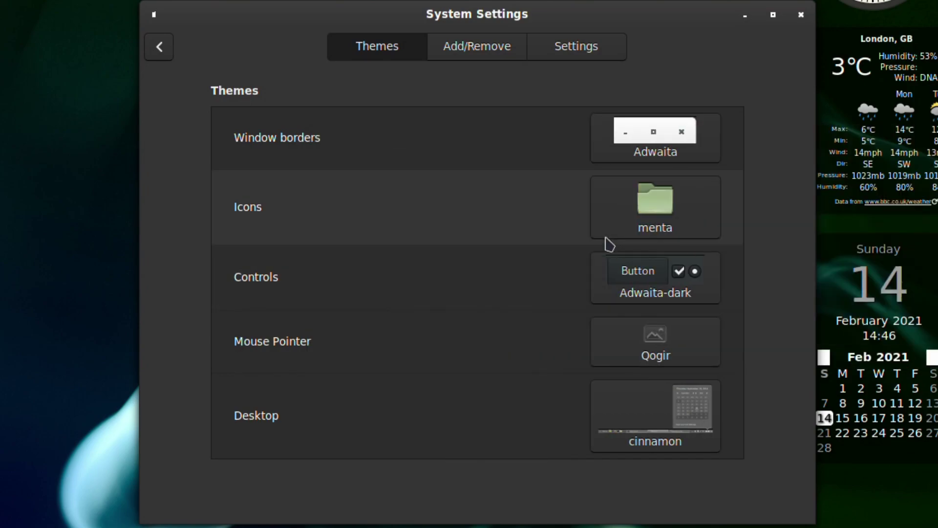
pyautogui.click(656, 220)
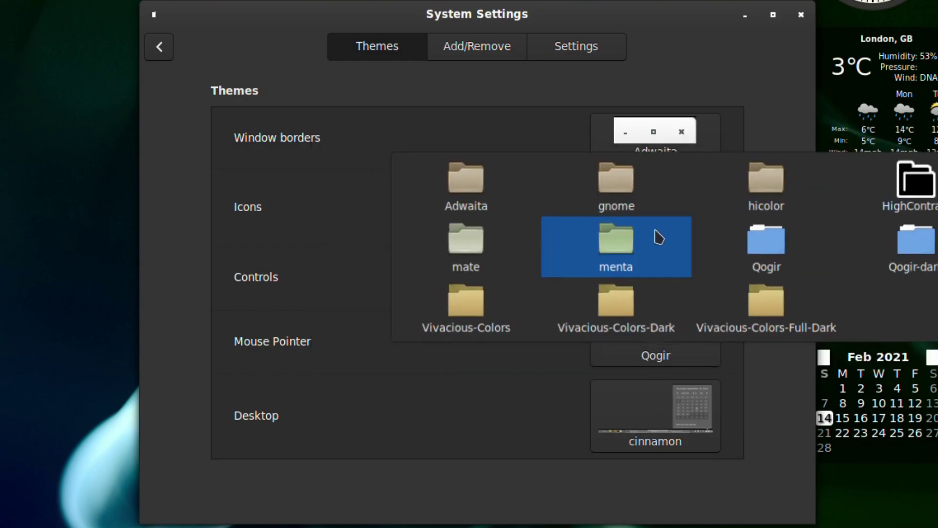
pyautogui.click(448, 298)
pyautogui.click(667, 147)
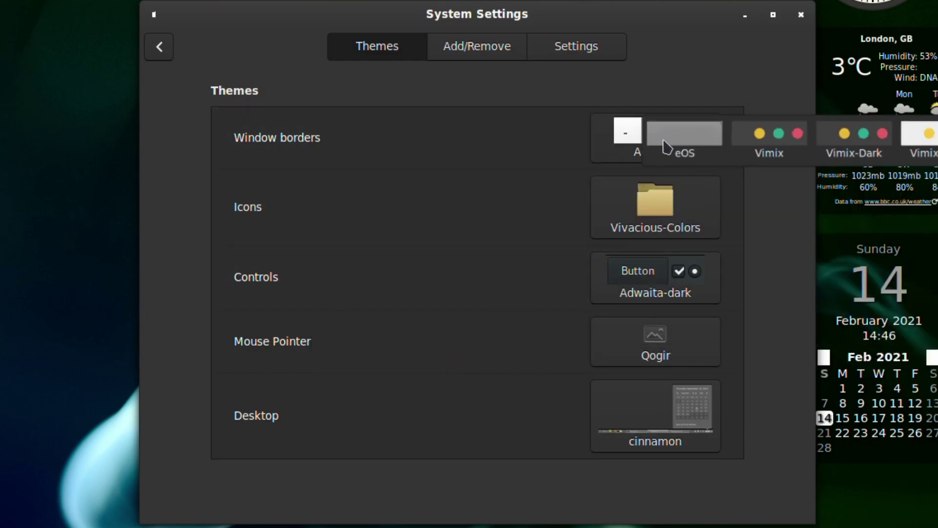
pyautogui.click(772, 147)
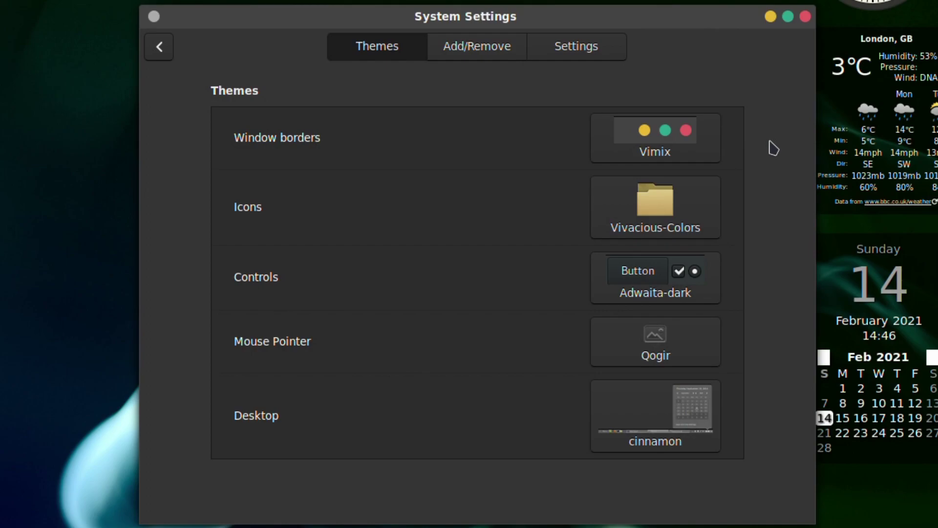
# - Switch on 'Show icons in menus' and 'Show icons on buttons' in the theme settings
pyautogui.moveTo(595, 20); pyautogui.dragTo(532, 0)
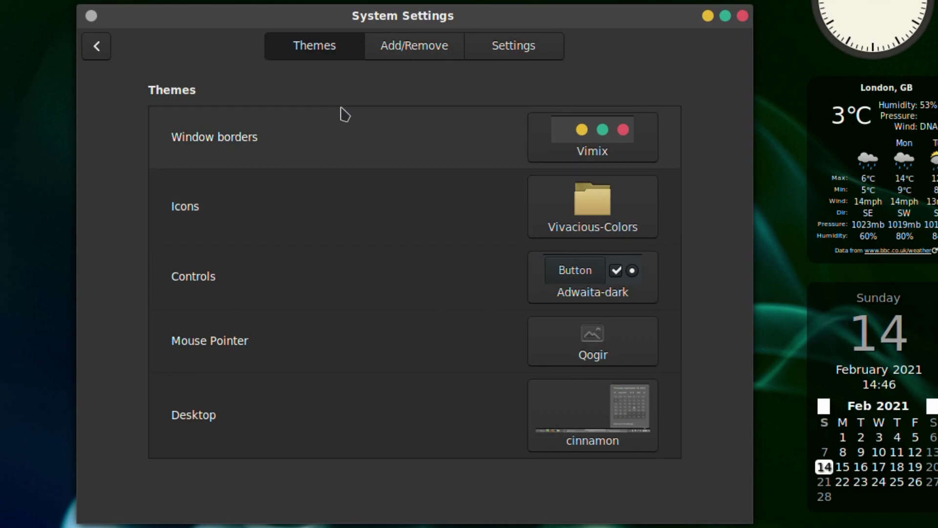
pyautogui.click(416, 49)
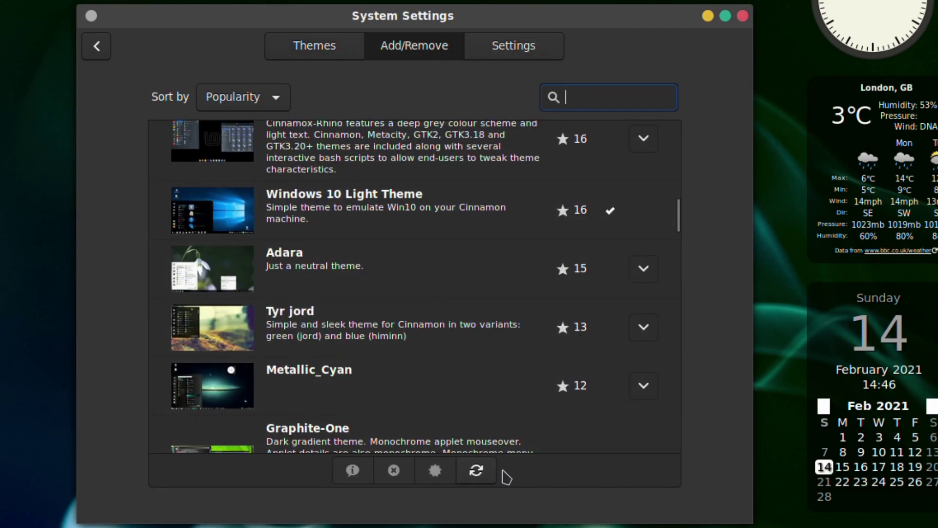
pyautogui.scroll(15, 430, 400)
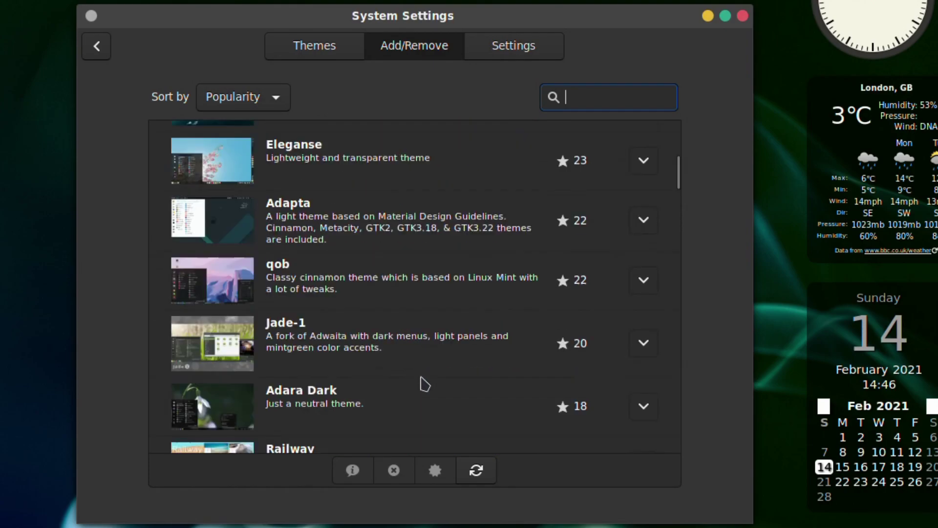
pyautogui.scroll(10, 423, 383)
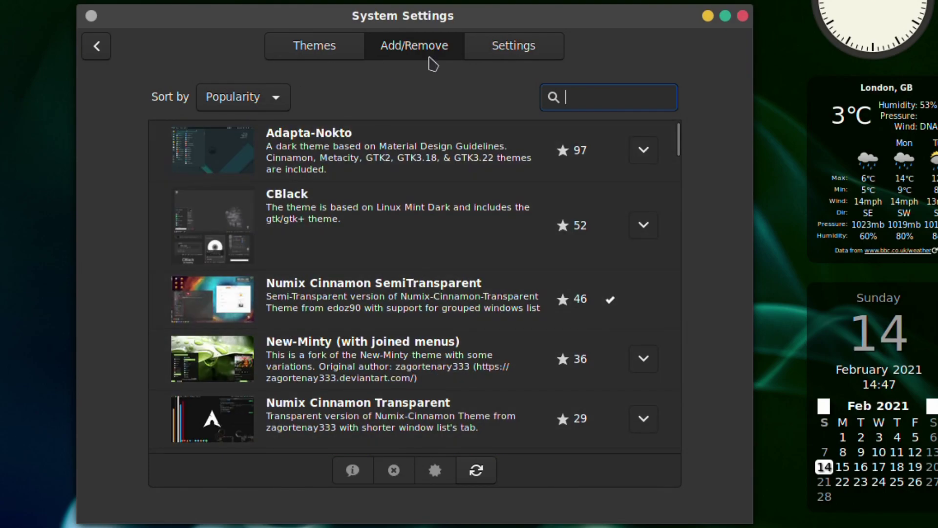
pyautogui.click(532, 50)
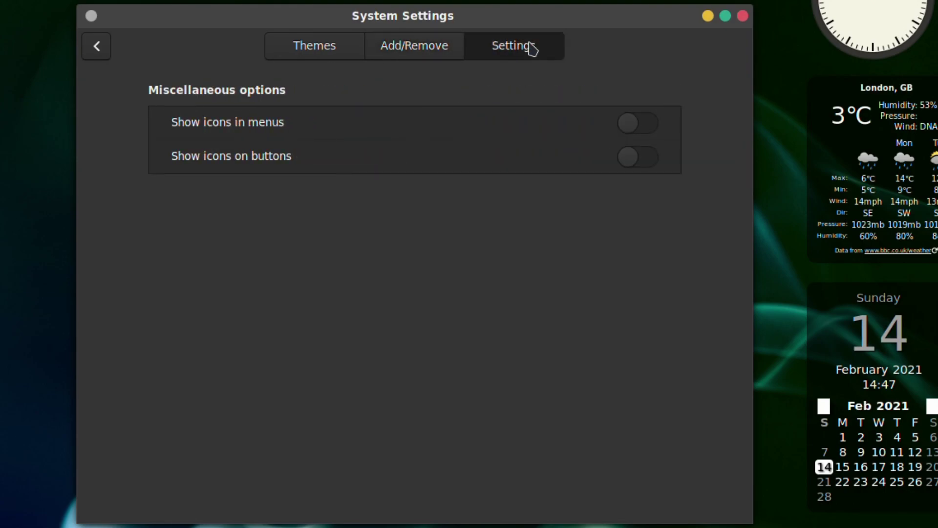
pyautogui.click(651, 128)
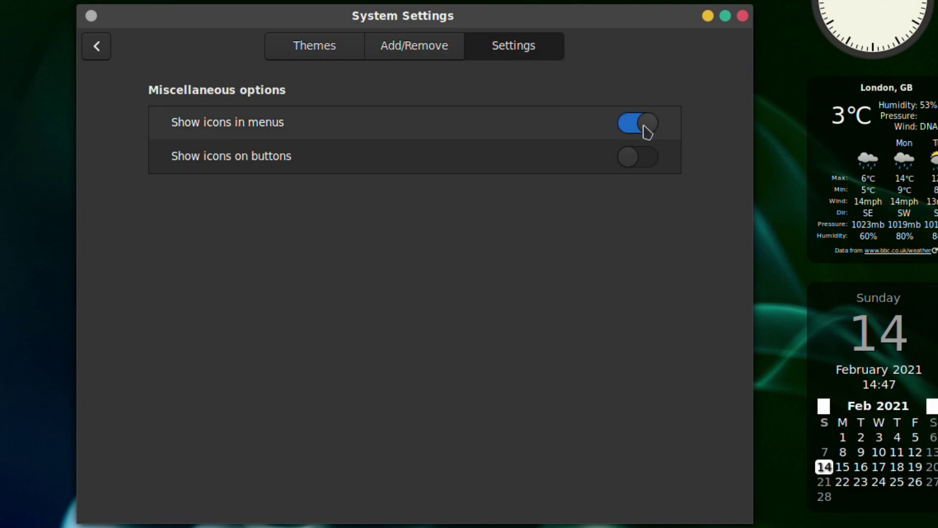
pyautogui.click(640, 165)
pyautogui.click(101, 46)
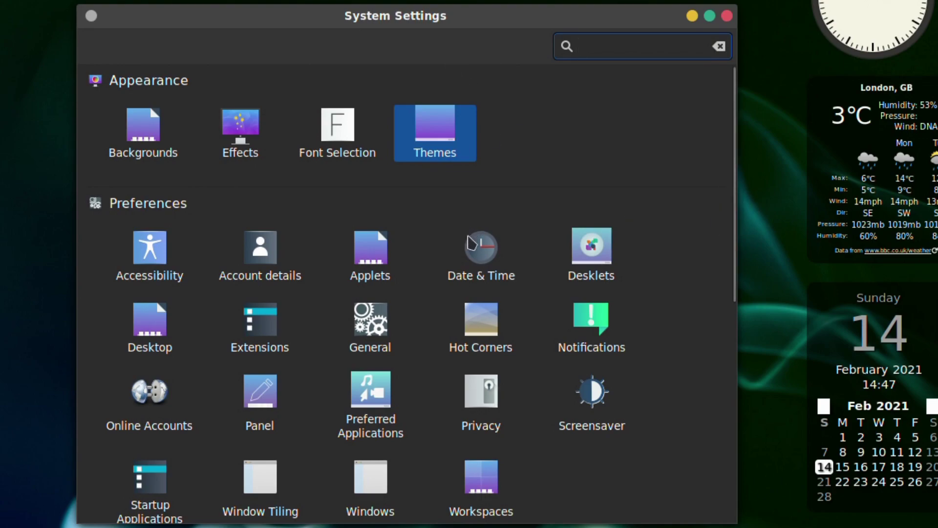
pyautogui.click(581, 174)
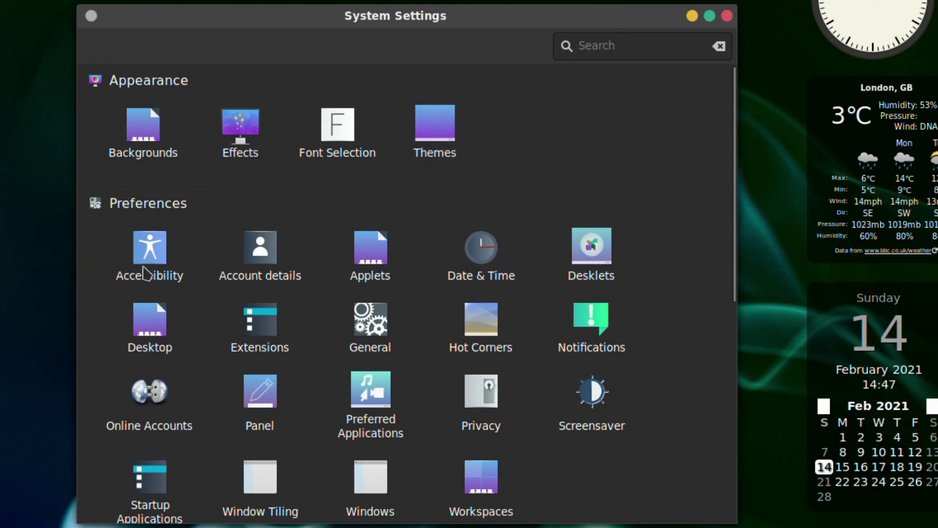
pyautogui.click(382, 252)
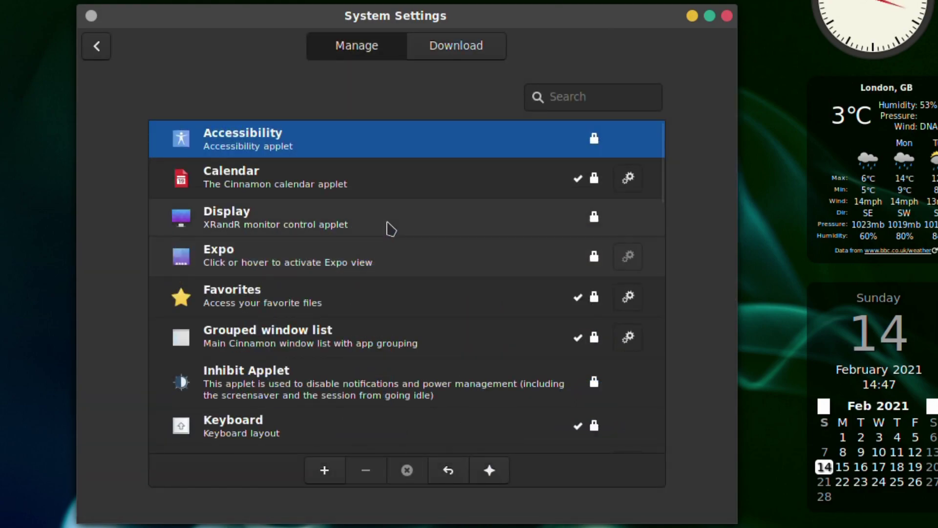
pyautogui.scroll(-5, 324, 268)
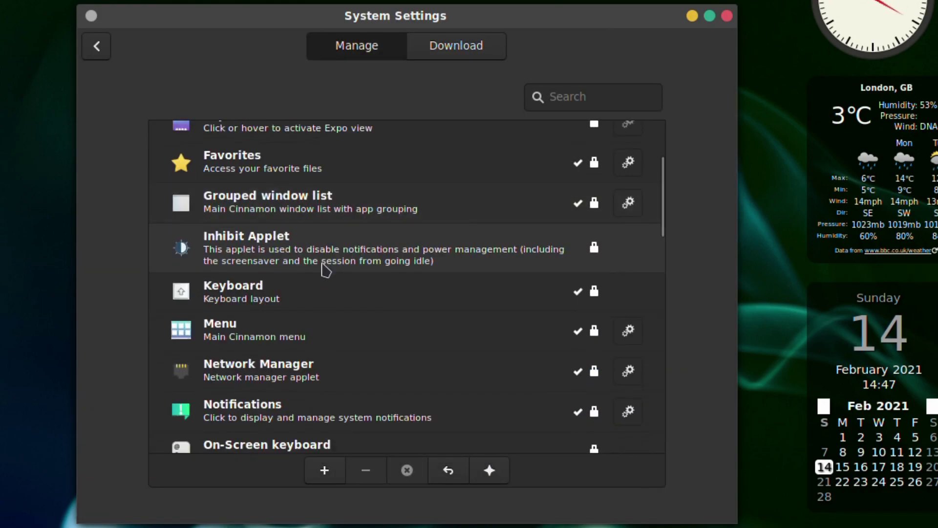
pyautogui.scroll(-10, 317, 281)
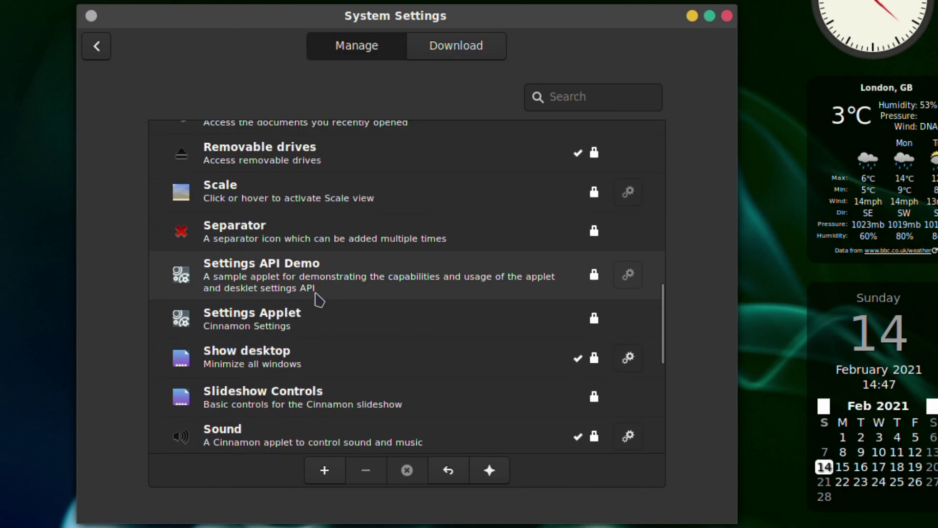
pyautogui.scroll(-9, 319, 299)
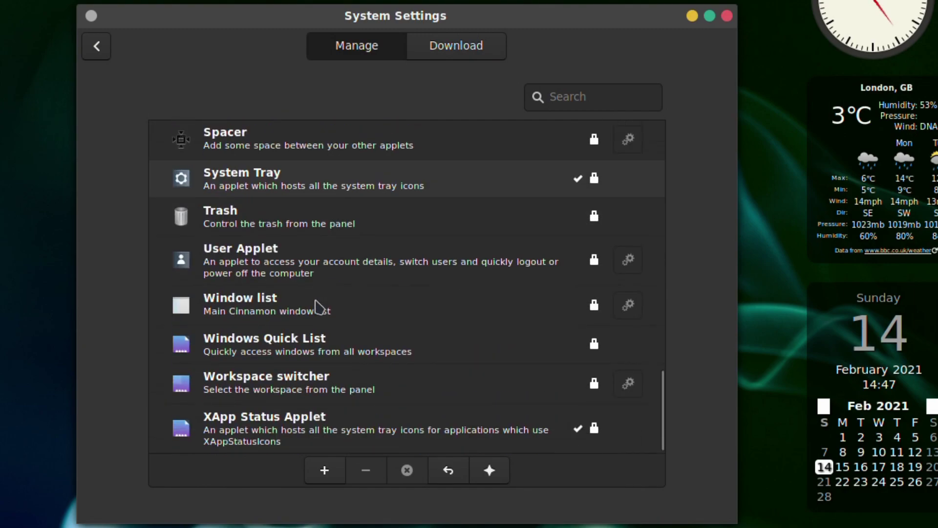
pyautogui.scroll(9, 318, 356)
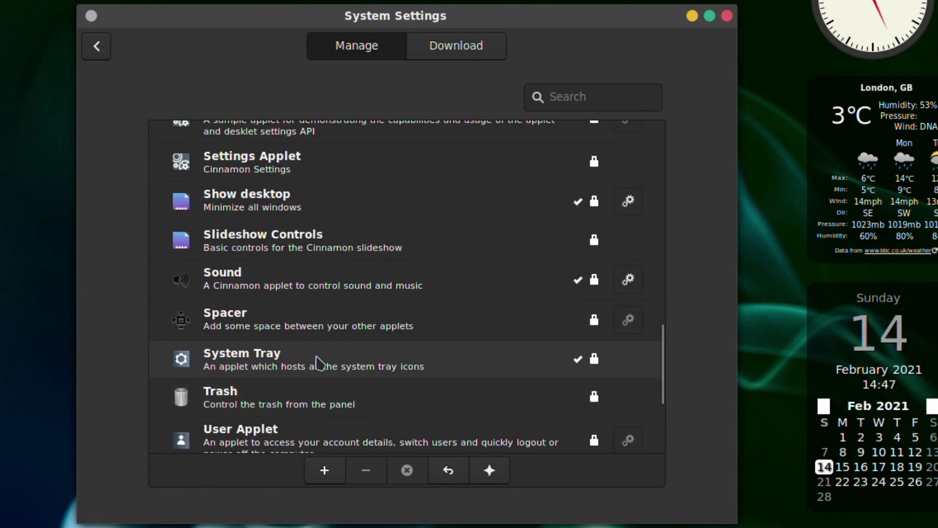
pyautogui.scroll(7, 321, 364)
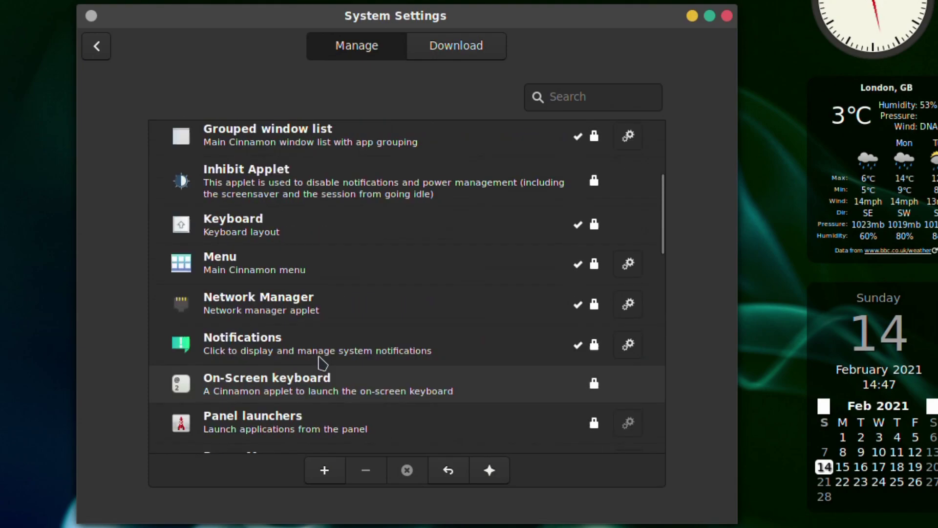
pyautogui.scroll(2, 320, 359)
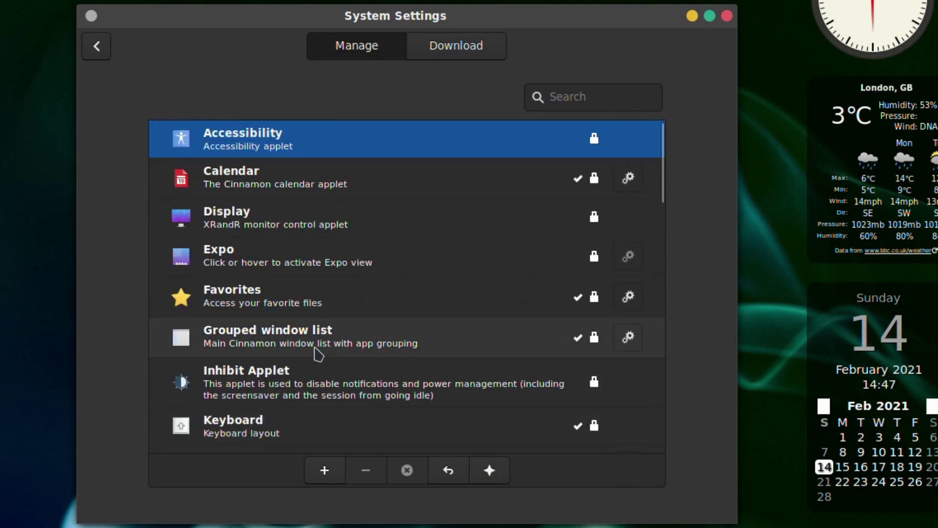
# - Look at the Date & Time settings and return to the overview
pyautogui.click(95, 47)
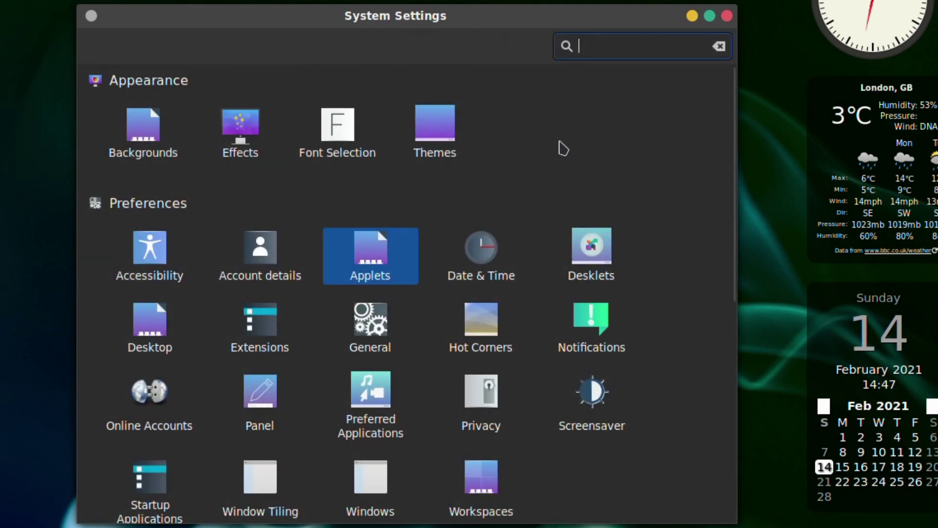
pyautogui.click(481, 254)
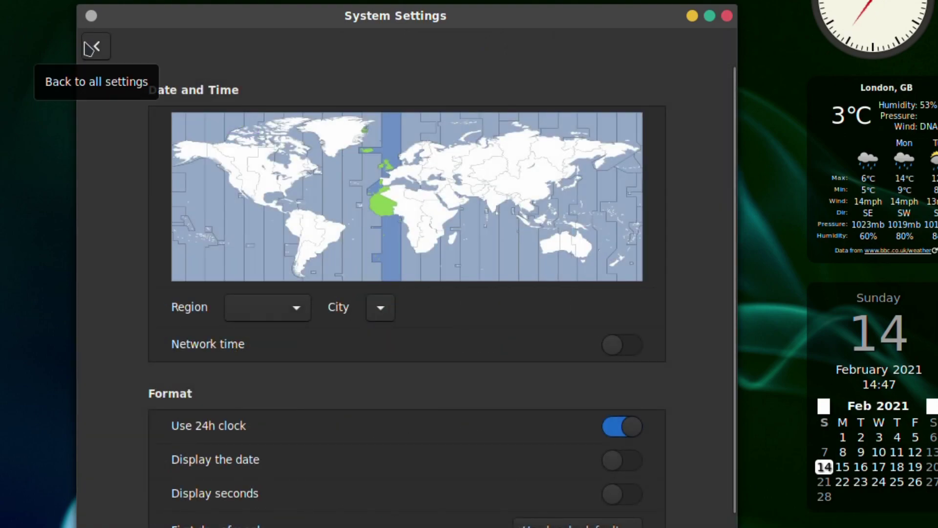
pyautogui.click(91, 48)
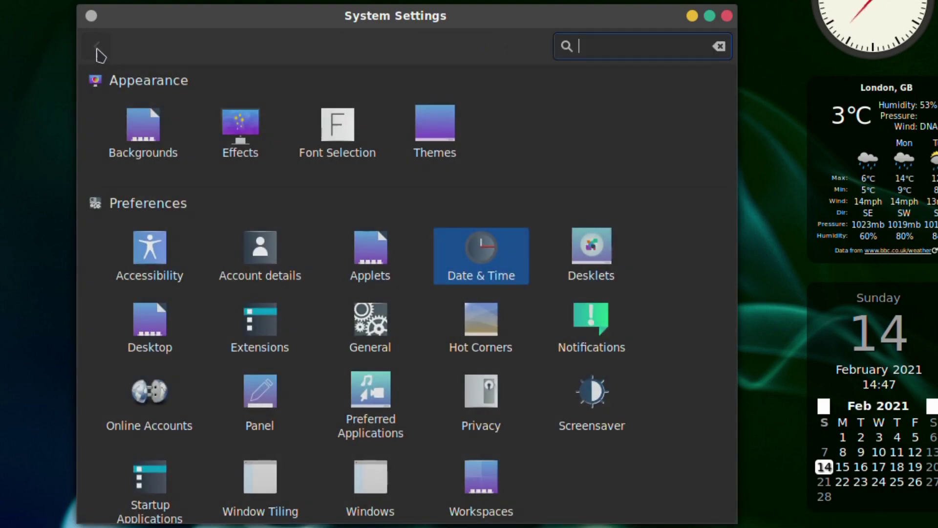
# - Open Desklets, browse the Download tab, then select Launcher in the installed list
pyautogui.click(592, 259)
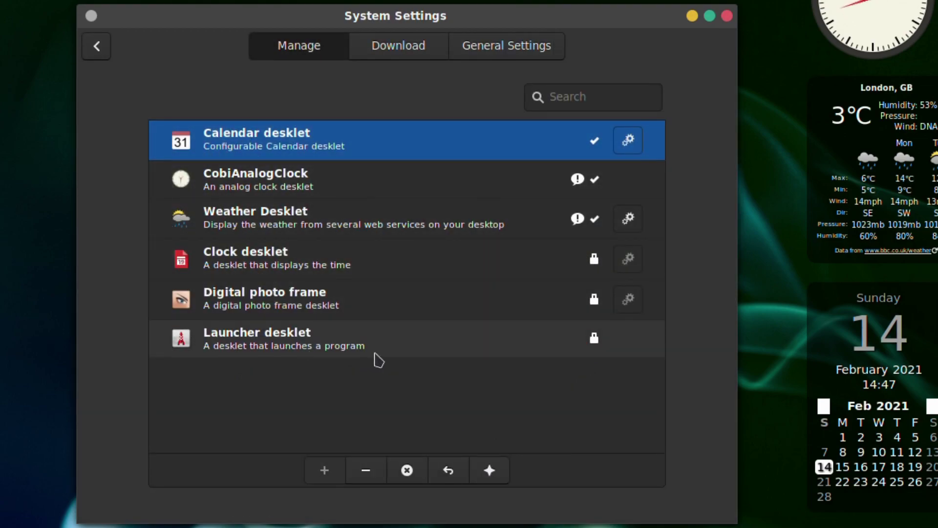
pyautogui.click(400, 45)
pyautogui.click(315, 49)
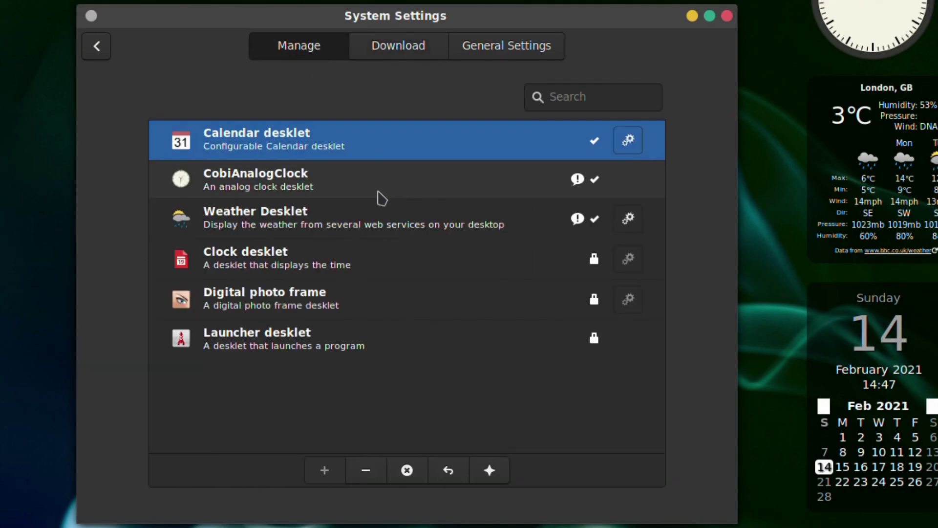
pyautogui.click(267, 351)
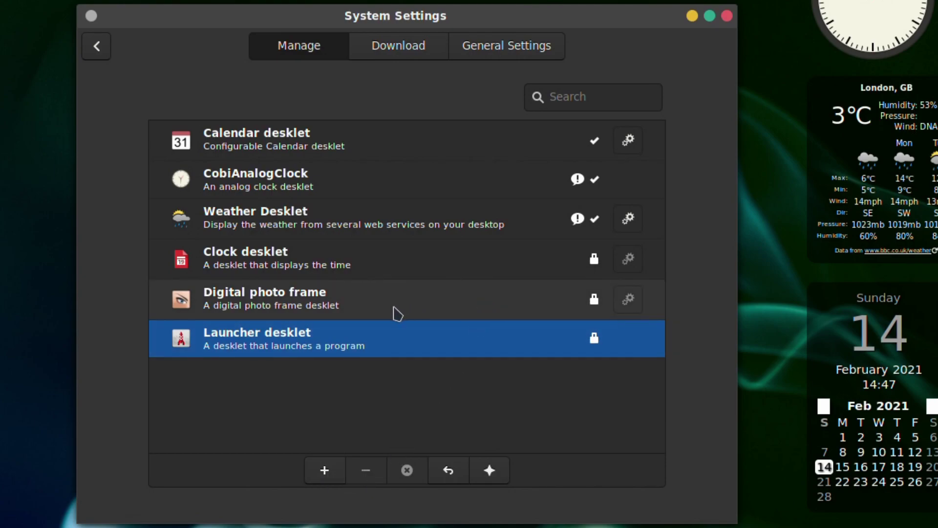
# - Refresh the downloadable desklets list and install the Top desklet
pyautogui.click(379, 46)
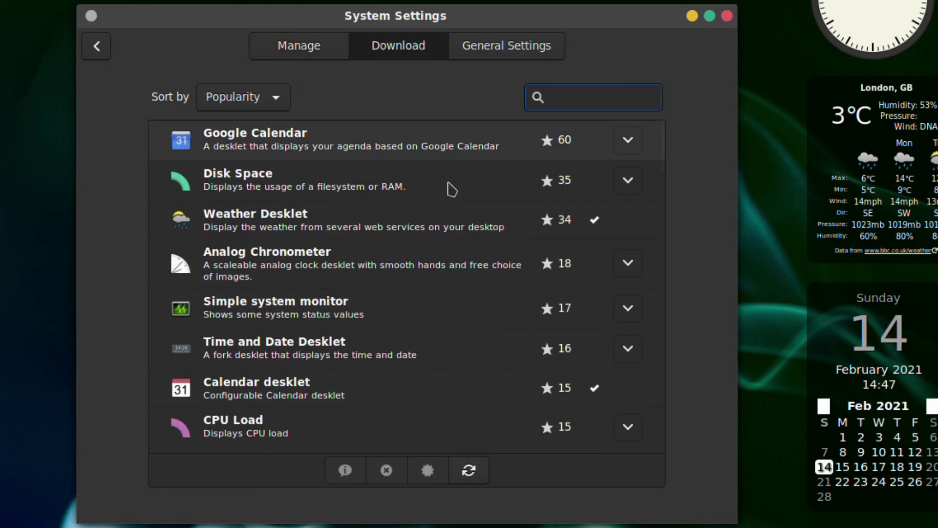
pyautogui.click(476, 471)
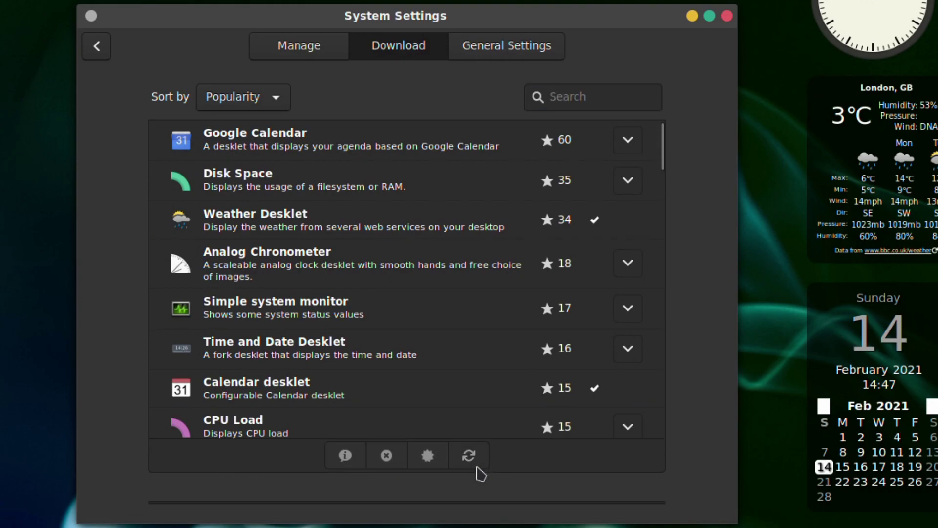
pyautogui.moveTo(662, 146); pyautogui.dragTo(673, 420)
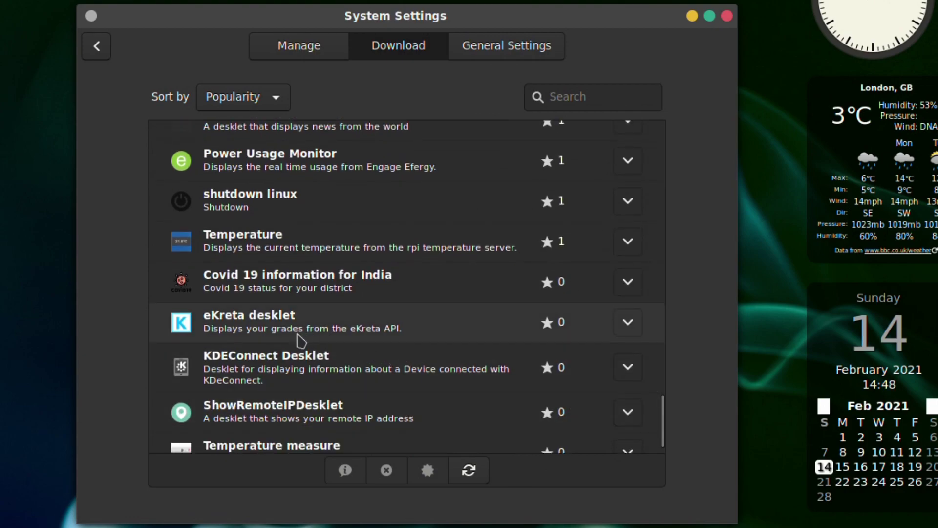
pyautogui.scroll(-1, 264, 398)
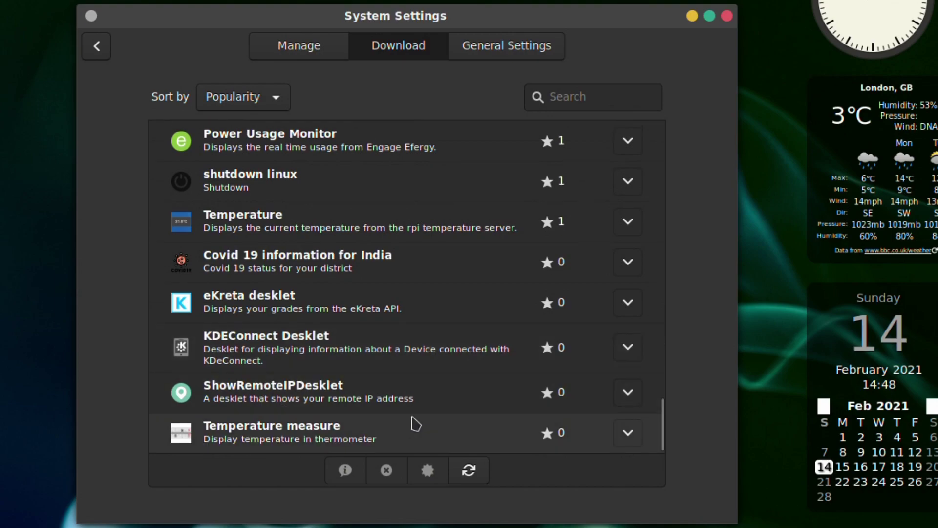
pyautogui.scroll(5, 366, 324)
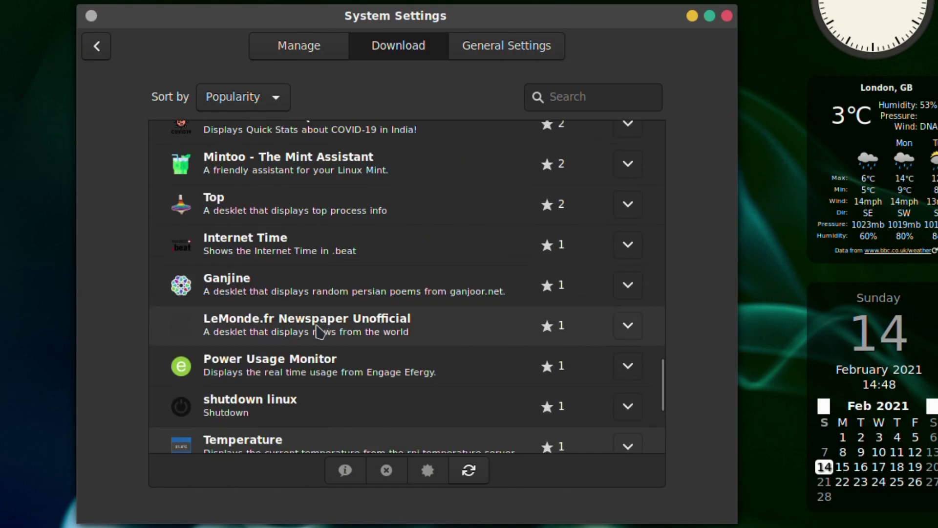
pyautogui.scroll(2, 326, 372)
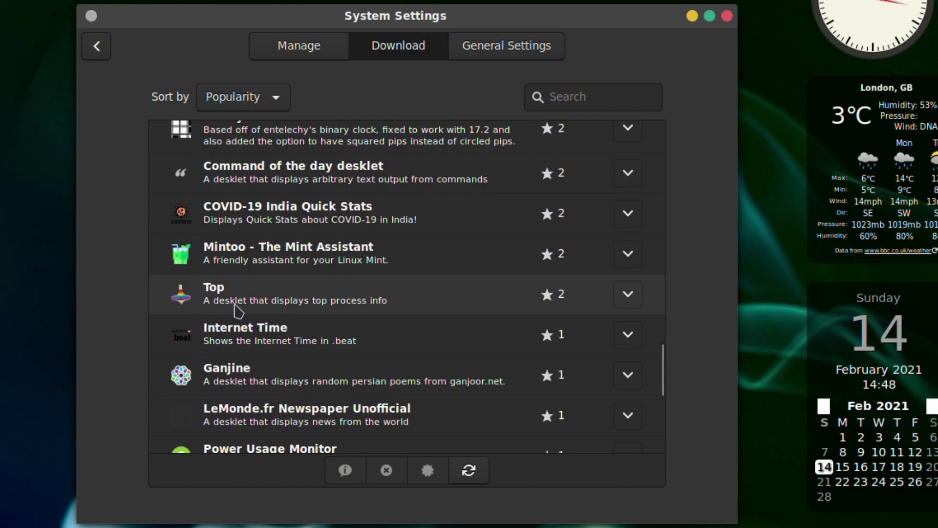
pyautogui.click(281, 305)
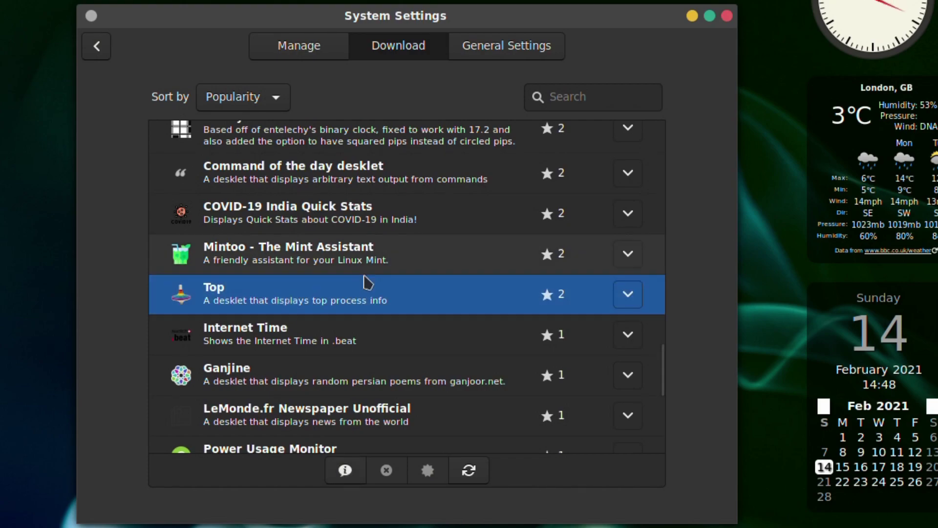
pyautogui.click(627, 294)
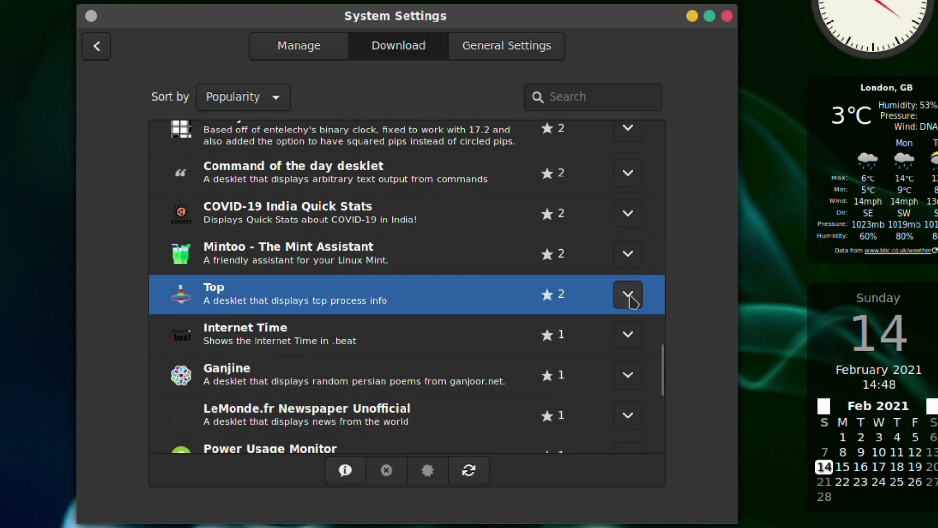
# - Install the Panchang Desklet and Network usage monitor desklets, then view installed desklets
pyautogui.scroll(5, 453, 320)
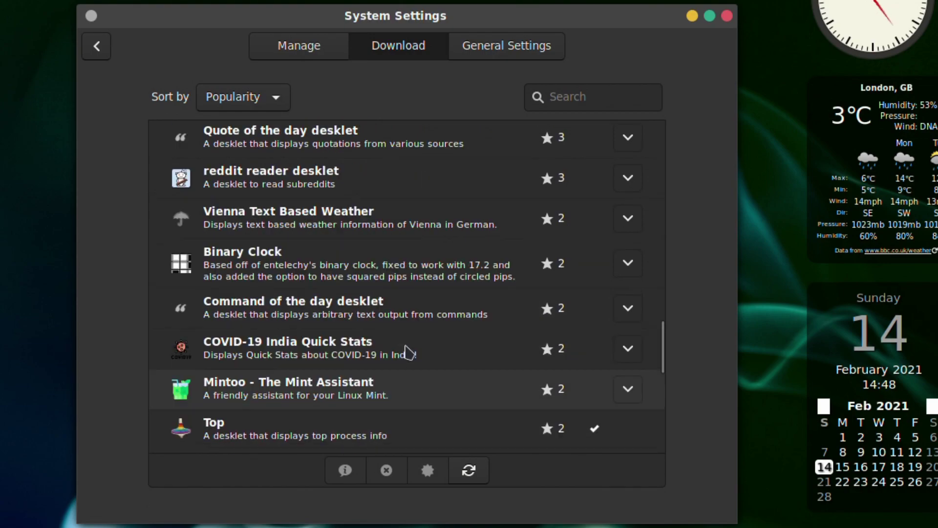
pyautogui.scroll(2, 293, 294)
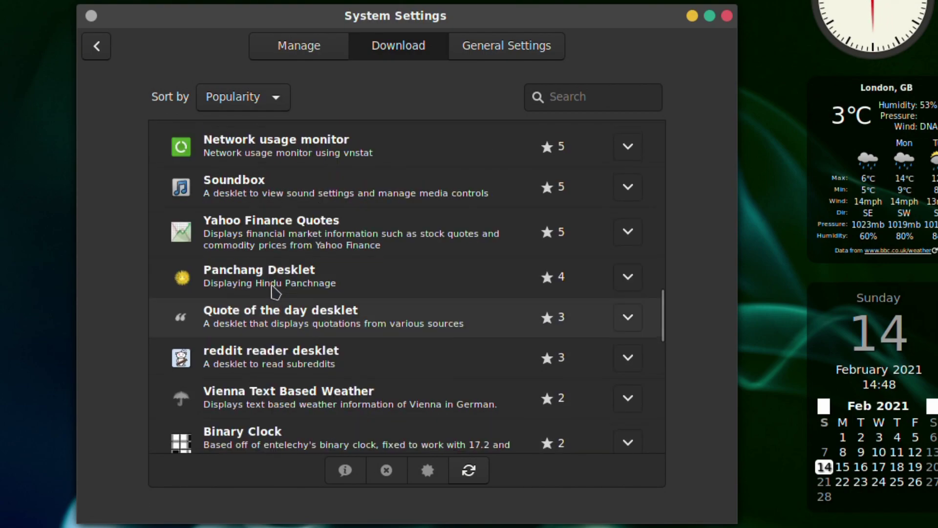
pyautogui.click(627, 276)
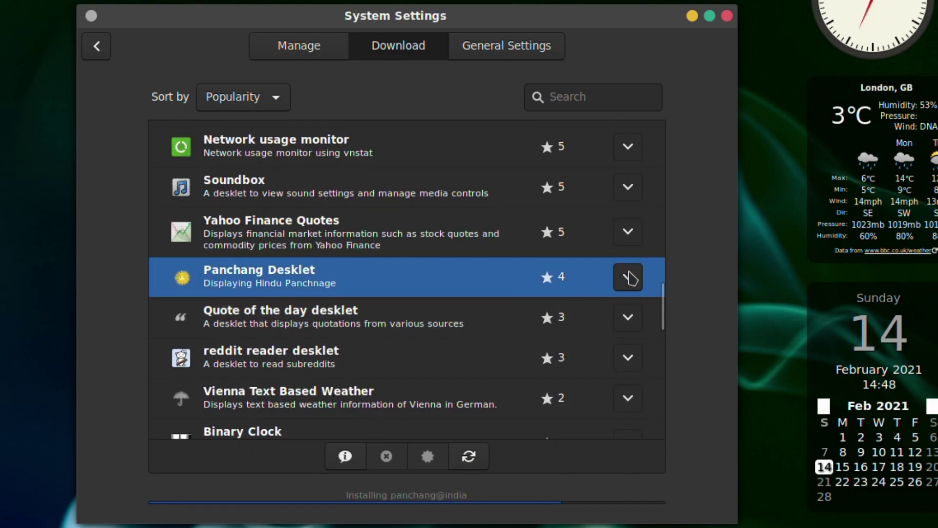
pyautogui.scroll(3, 408, 299)
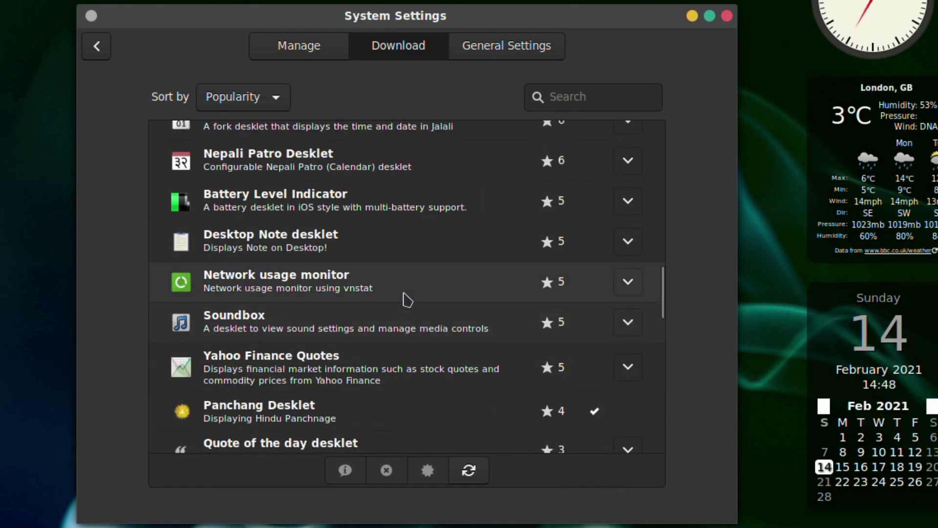
pyautogui.click(335, 293)
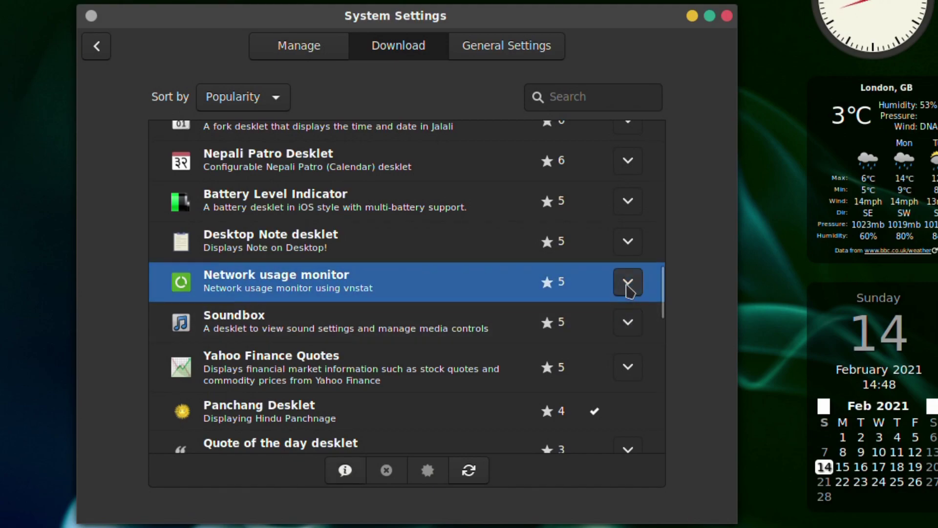
pyautogui.click(626, 285)
pyautogui.click(295, 49)
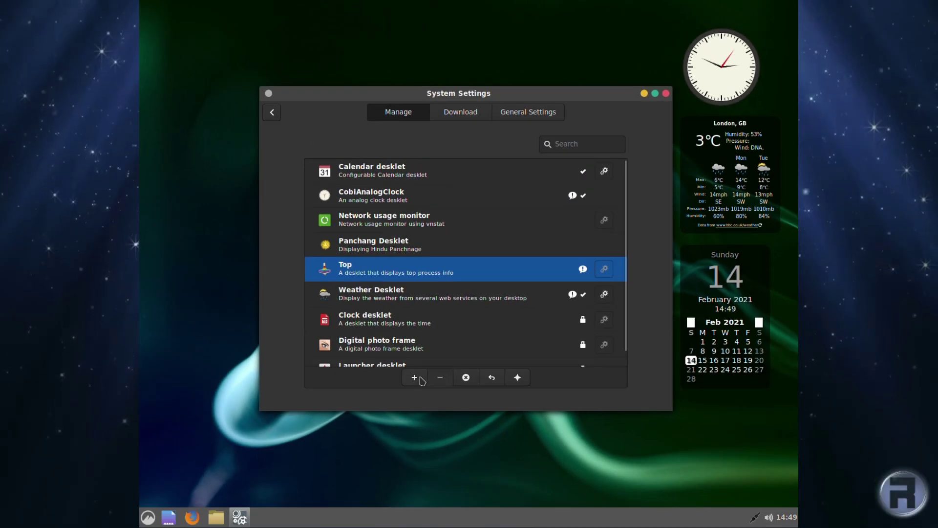
# - Add the Top desklet to the desktop, place it at the top-left, and open its settings
pyautogui.click(419, 378)
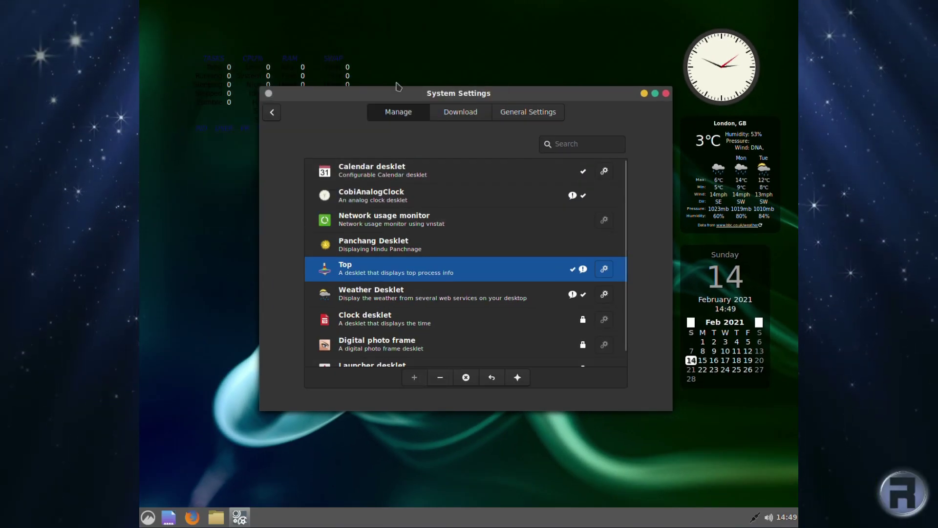
pyautogui.moveTo(397, 96); pyautogui.dragTo(366, 41)
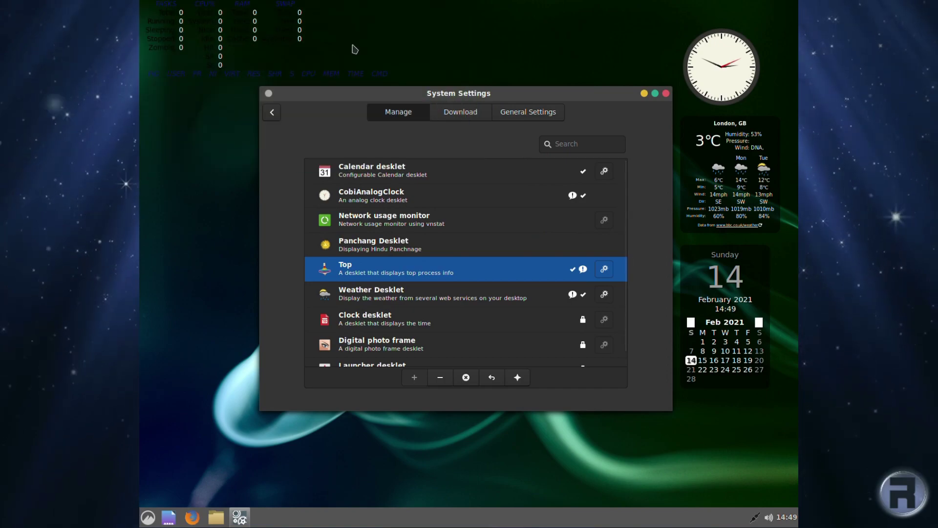
pyautogui.moveTo(438, 108); pyautogui.dragTo(443, 148)
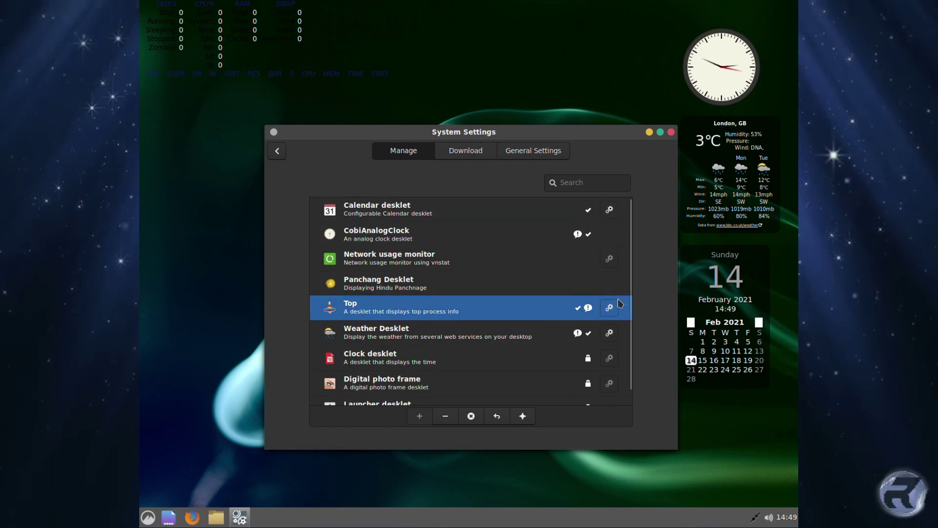
pyautogui.click(609, 308)
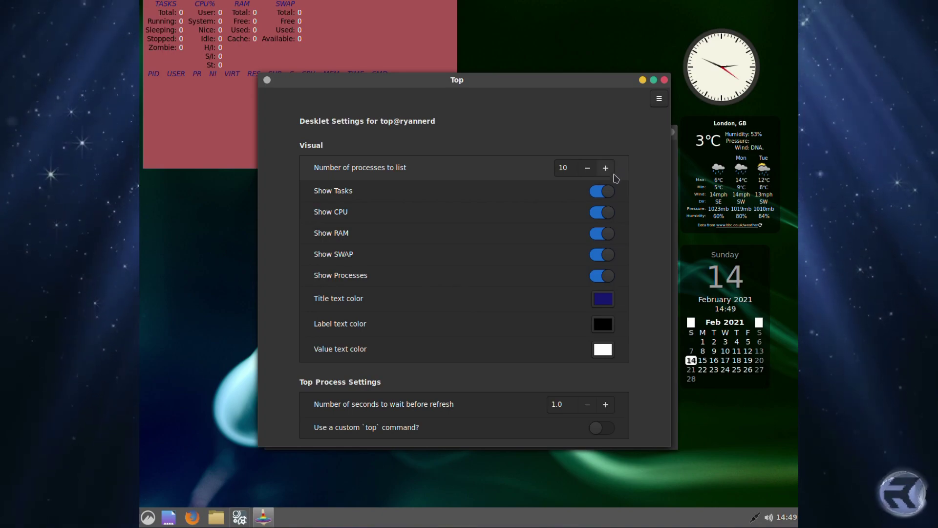
# - Set the Top desklet's label text to white and title text to yellow, then close its settings
pyautogui.click(603, 324)
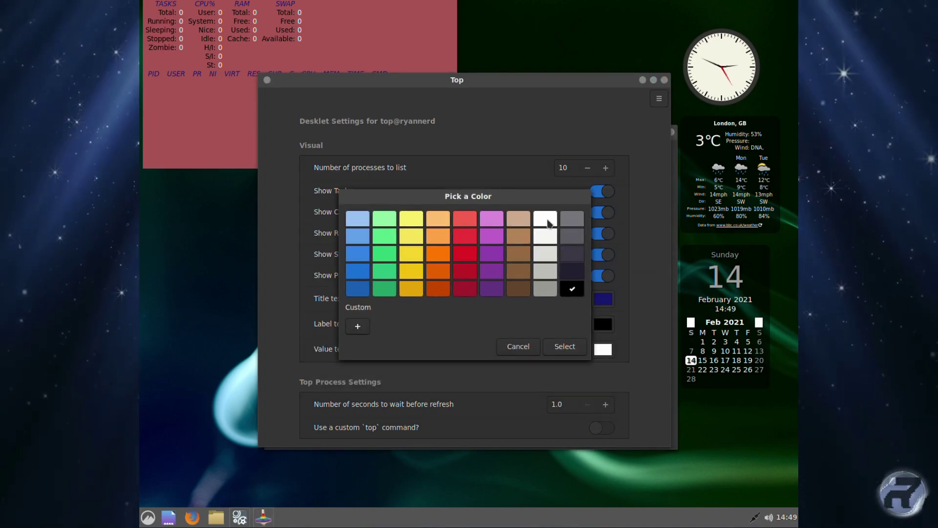
pyautogui.click(564, 347)
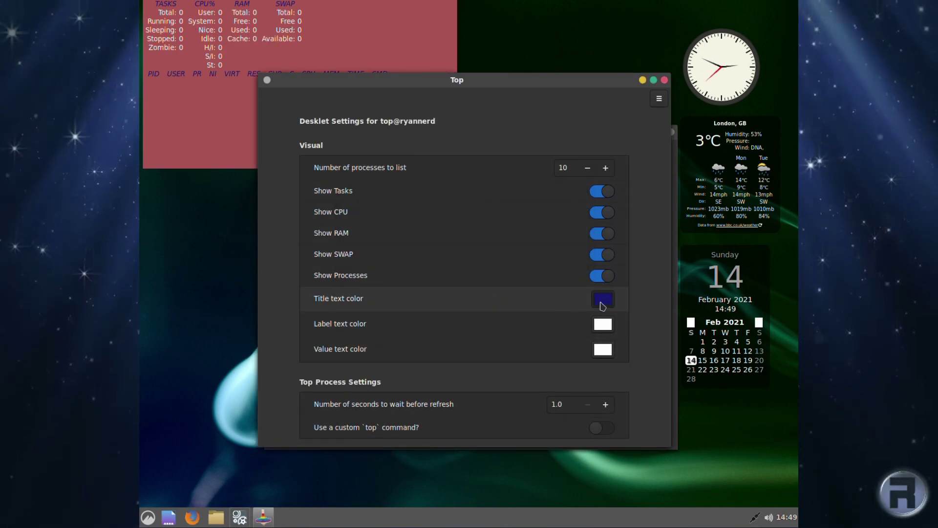
pyautogui.click(603, 305)
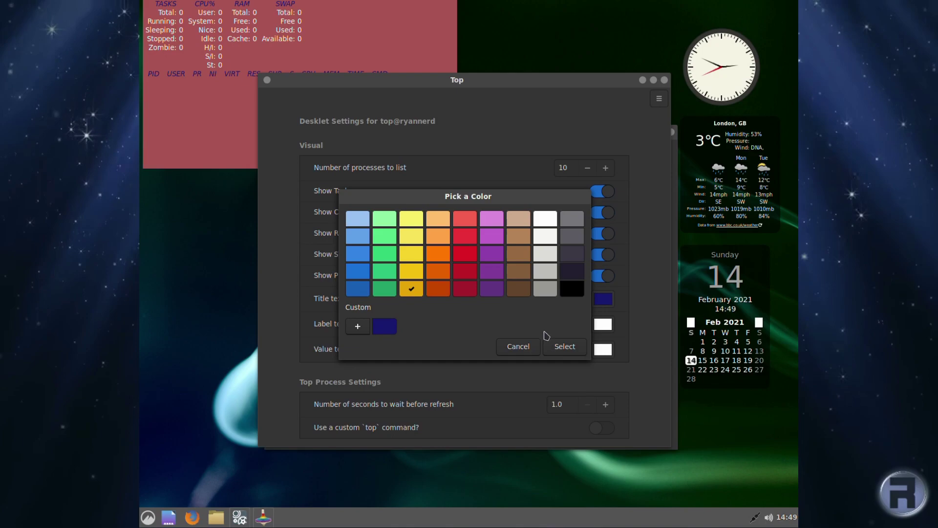
pyautogui.click(559, 347)
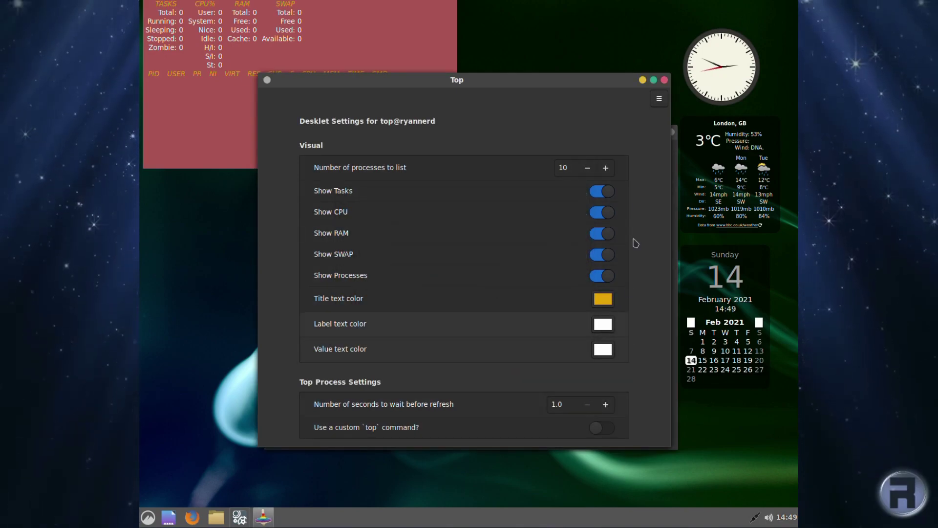
pyautogui.click(664, 80)
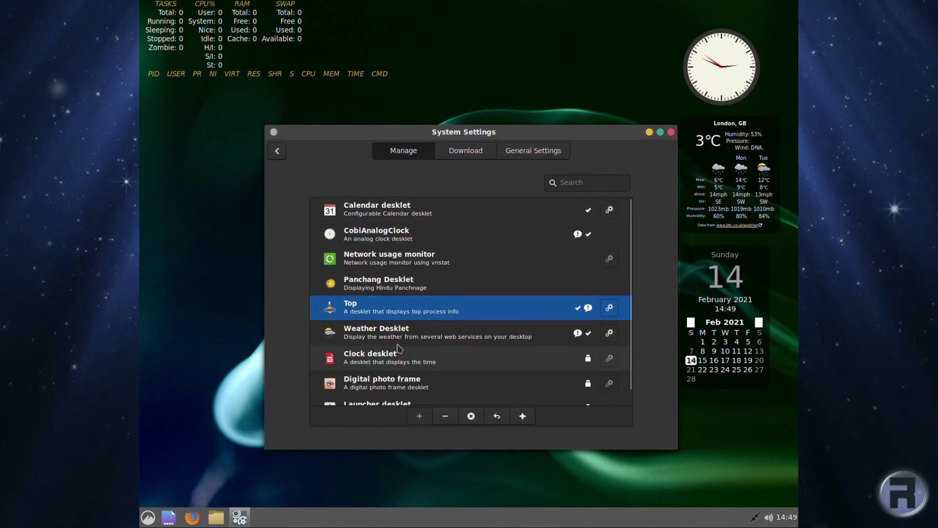
pyautogui.click(576, 285)
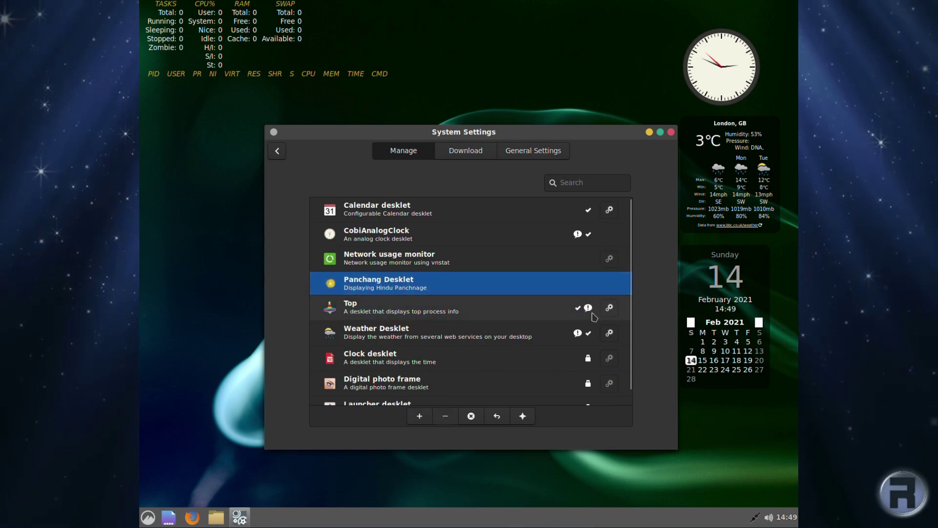
pyautogui.click(428, 419)
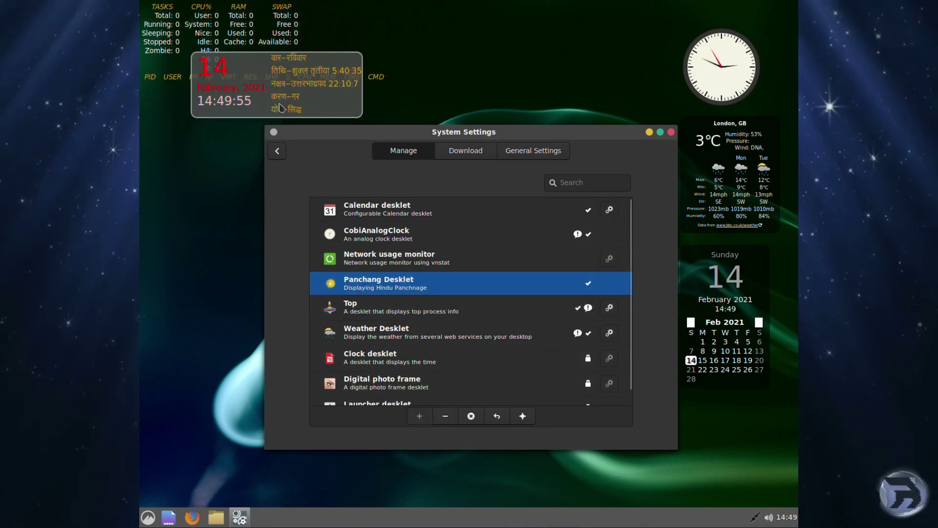
pyautogui.moveTo(280, 107); pyautogui.dragTo(490, 75)
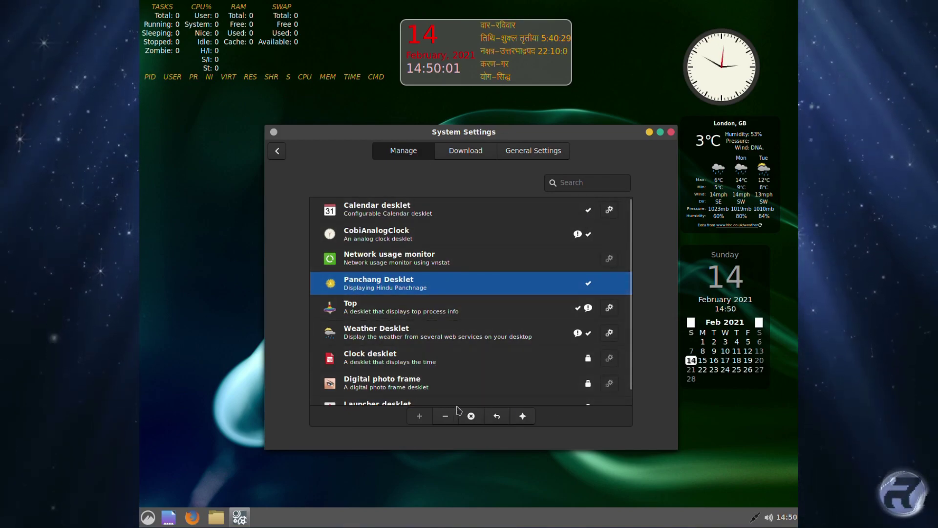
pyautogui.click(444, 416)
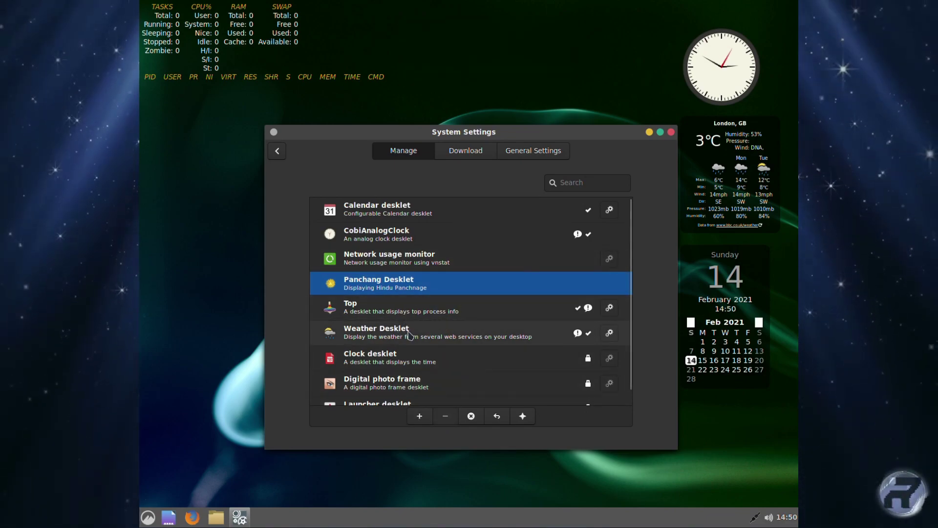
pyautogui.click(391, 383)
# - Show the Computer icon on the desktop and move the system monitor widget to the top centre
pyautogui.click(277, 151)
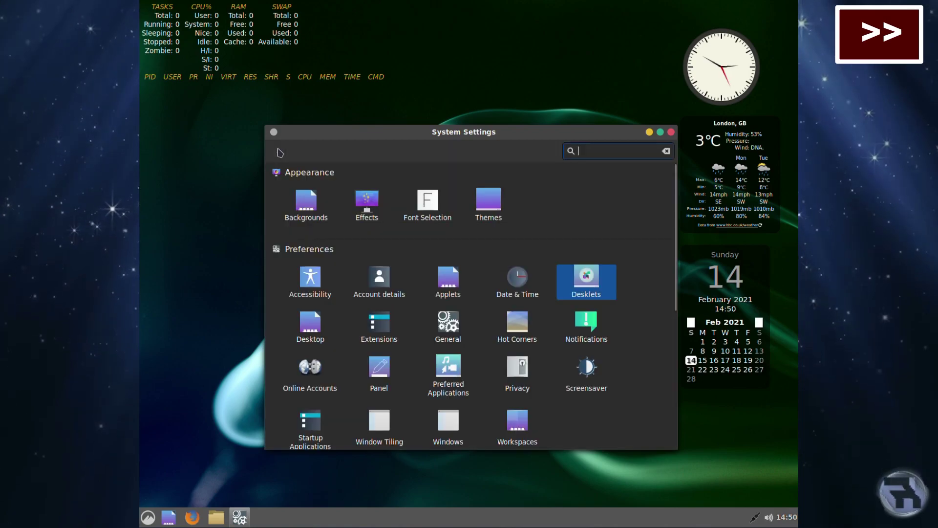
pyautogui.click(304, 333)
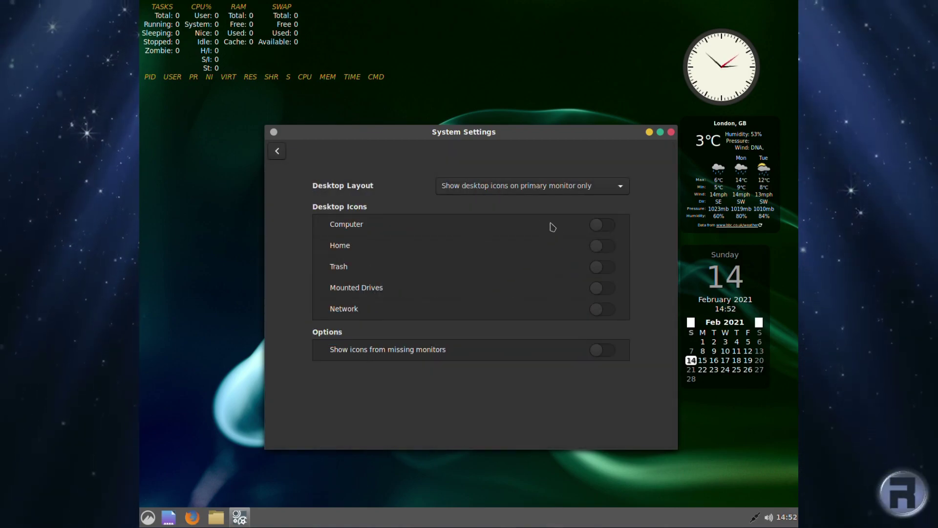
pyautogui.click(601, 225)
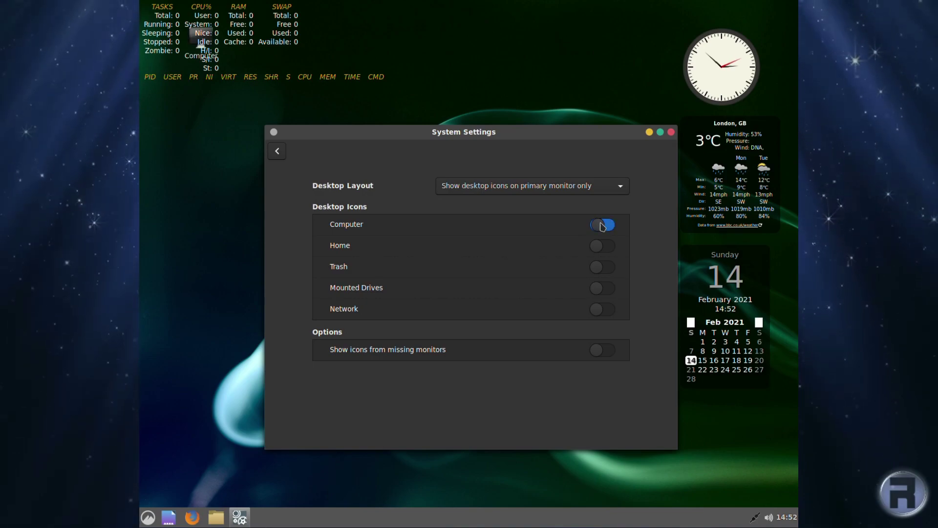
pyautogui.click(603, 226)
pyautogui.click(602, 226)
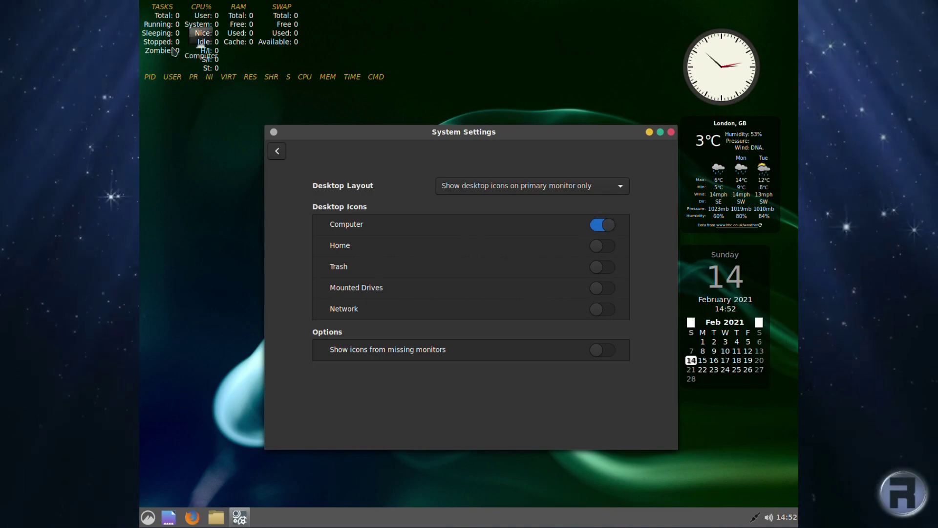
pyautogui.moveTo(199, 58); pyautogui.dragTo(368, 82)
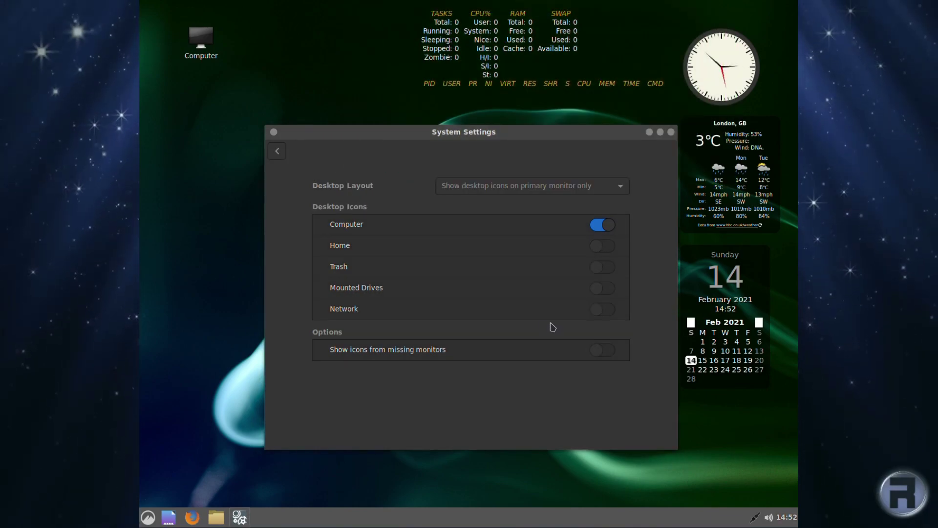
# - Turn on the Home, Computer and Trash desktop icons, leaving Mounted Drives and Network off
pyautogui.click(602, 246)
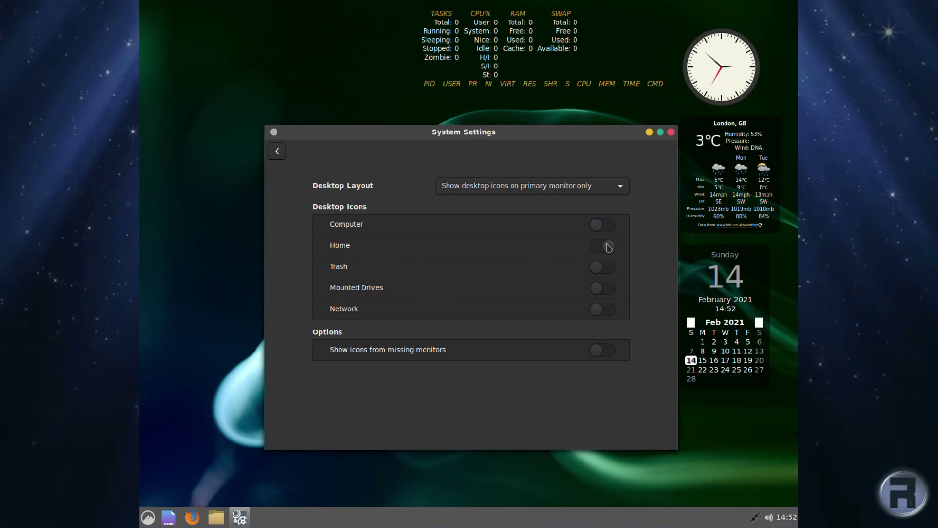
pyautogui.click(608, 225)
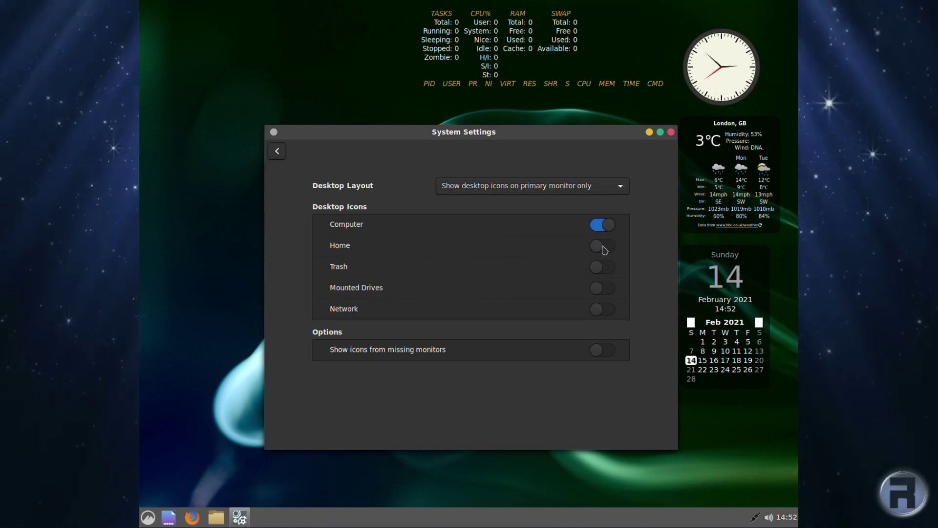
pyautogui.click(604, 291)
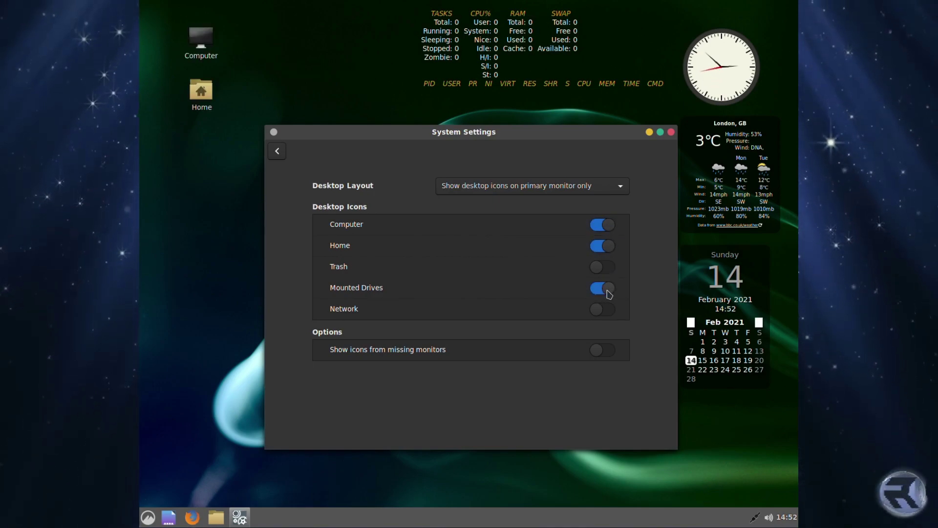
pyautogui.click(604, 290)
pyautogui.click(603, 310)
pyautogui.click(604, 309)
pyautogui.click(604, 266)
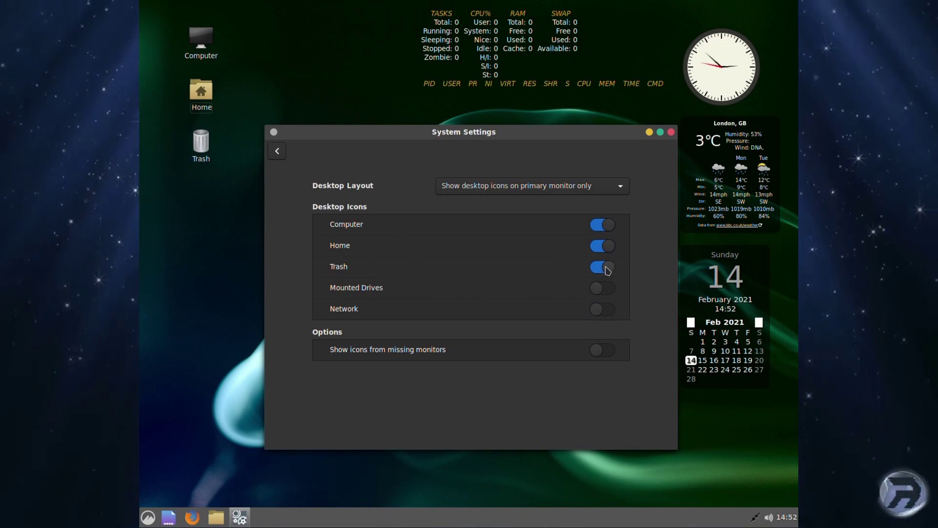
pyautogui.click(277, 151)
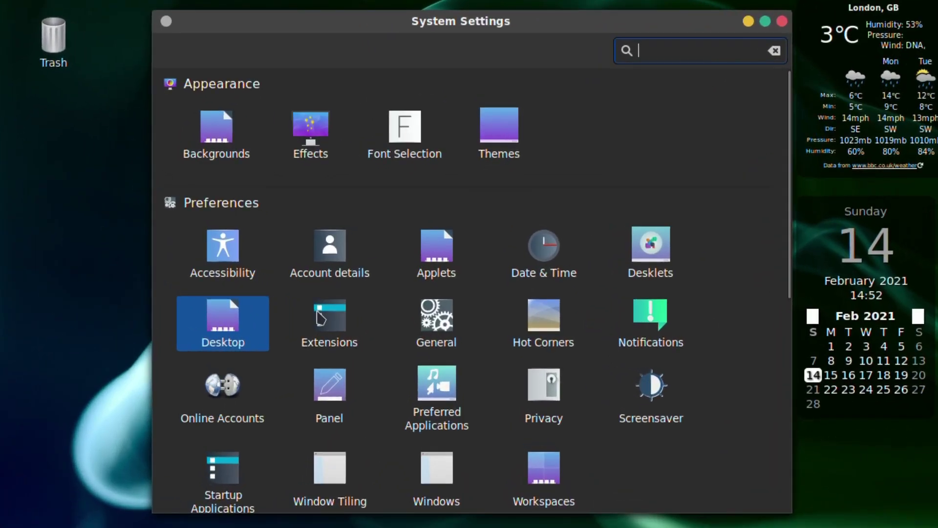
pyautogui.click(380, 322)
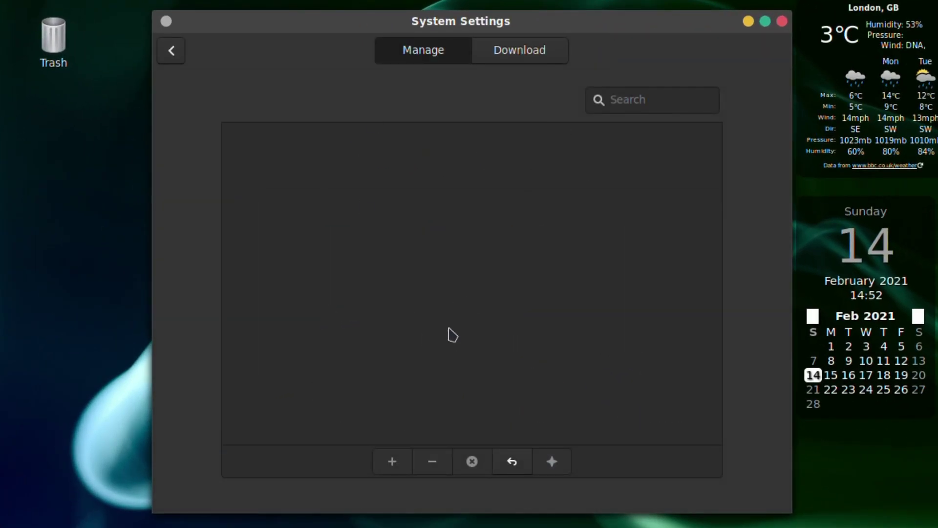
# - Refresh the extension cache and download the Desktop Cube extension
pyautogui.click(533, 57)
pyautogui.click(616, 142)
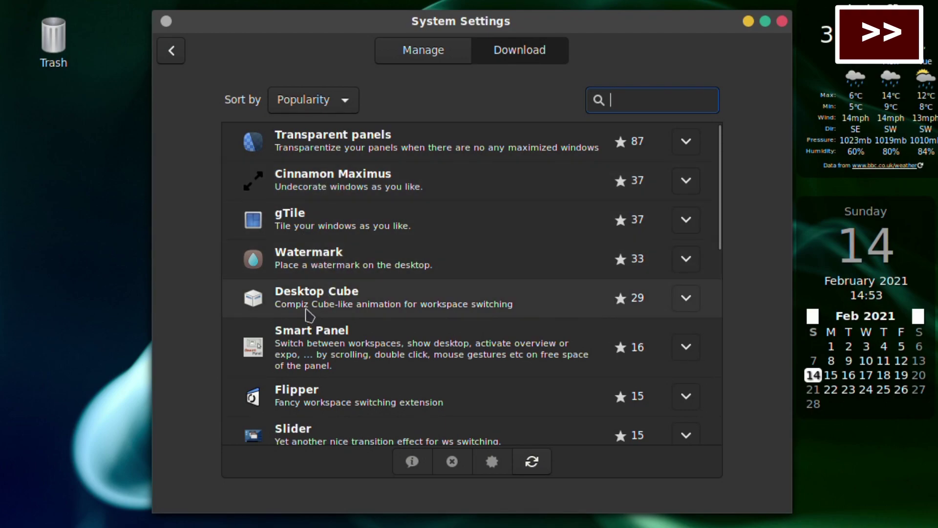
pyautogui.click(345, 306)
pyautogui.click(685, 301)
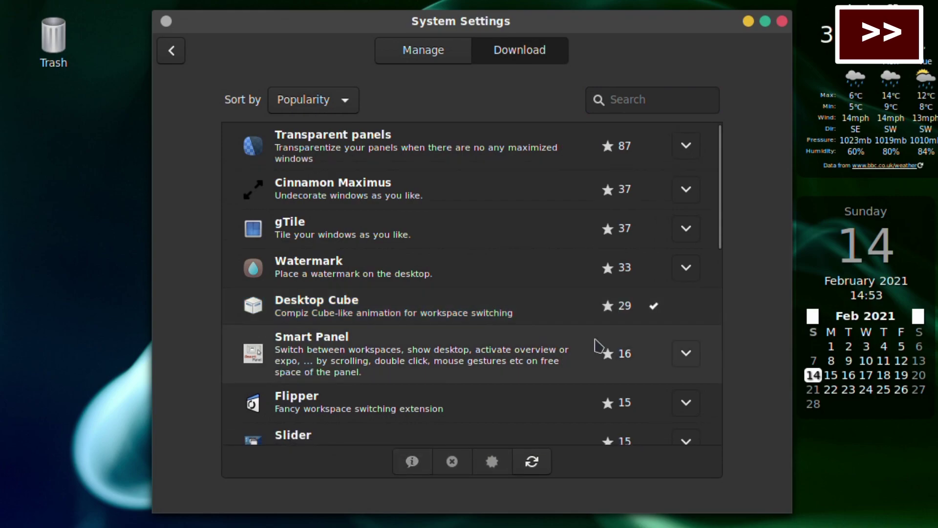
# - Download the Wobbly Windows extension and check the installed extensions list
pyautogui.scroll(-1, 405, 367)
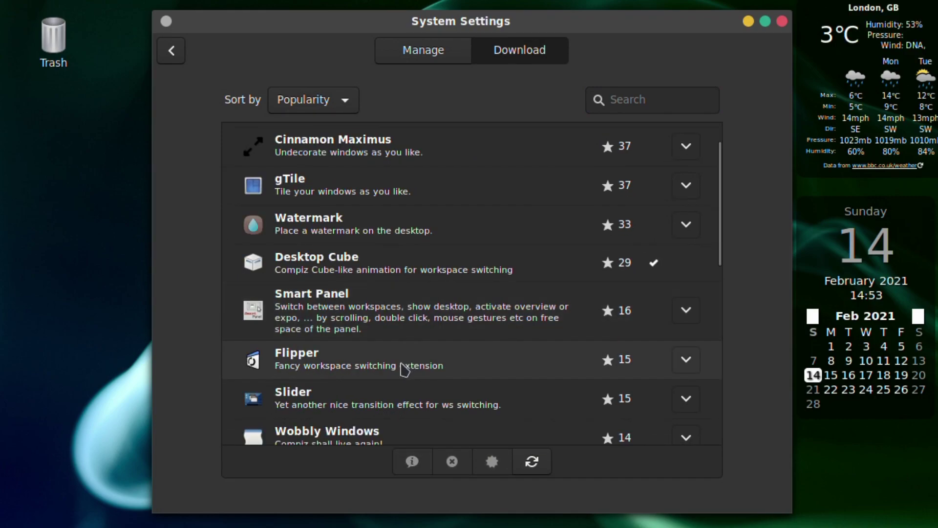
pyautogui.scroll(-2, 405, 370)
pyautogui.click(361, 360)
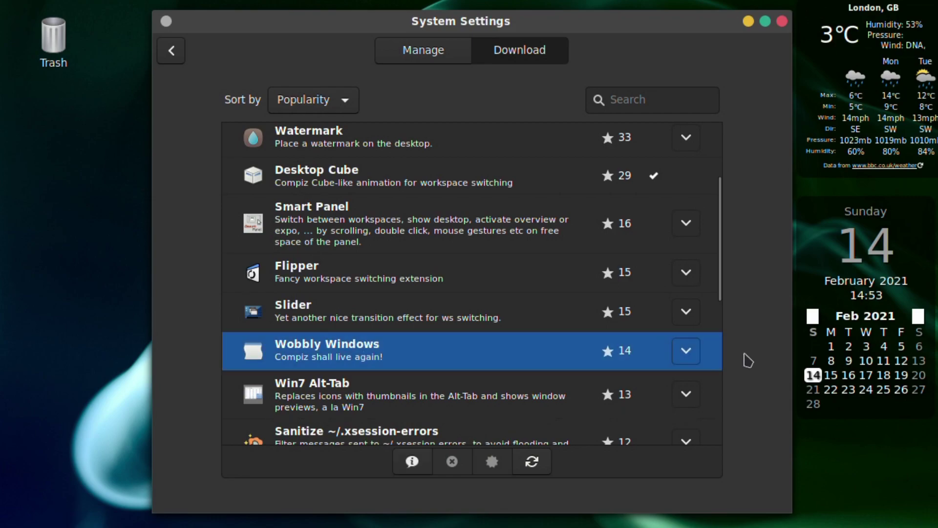
pyautogui.click(685, 351)
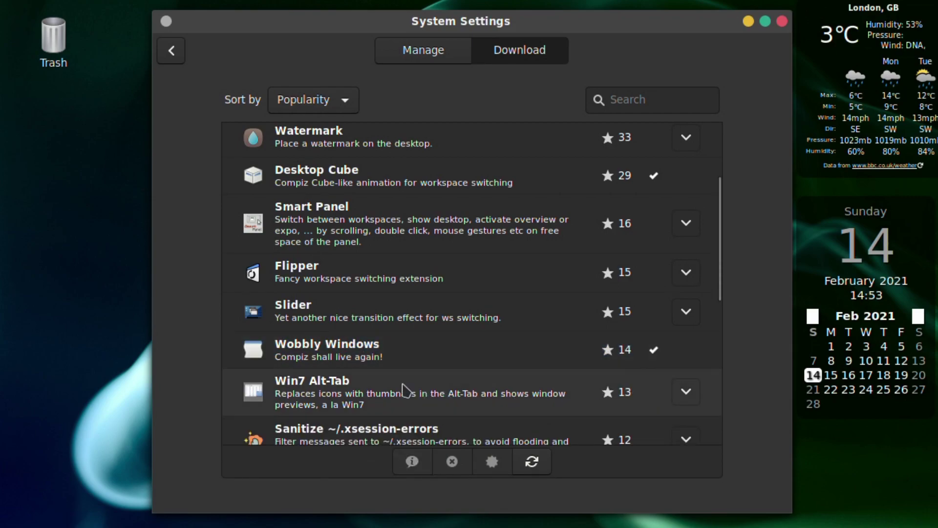
pyautogui.scroll(-3, 404, 387)
pyautogui.scroll(-4, 402, 386)
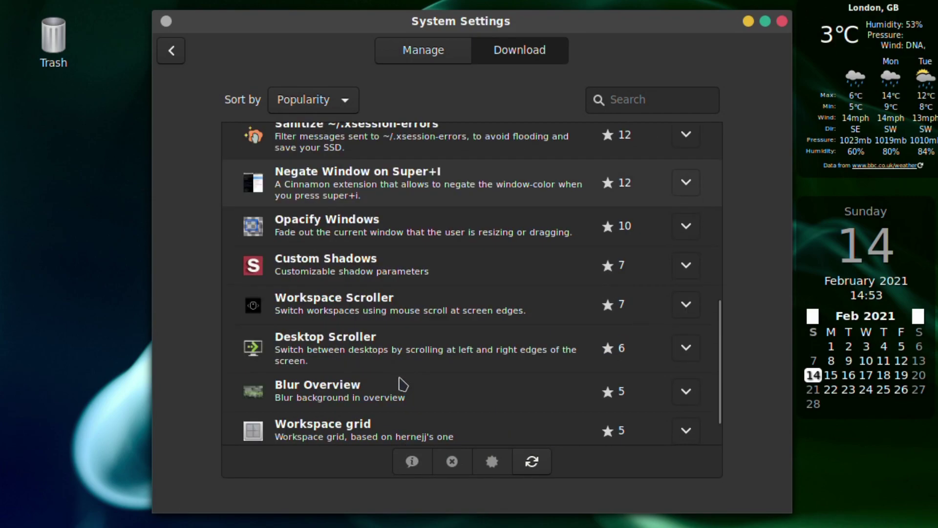
pyautogui.scroll(-1, 402, 385)
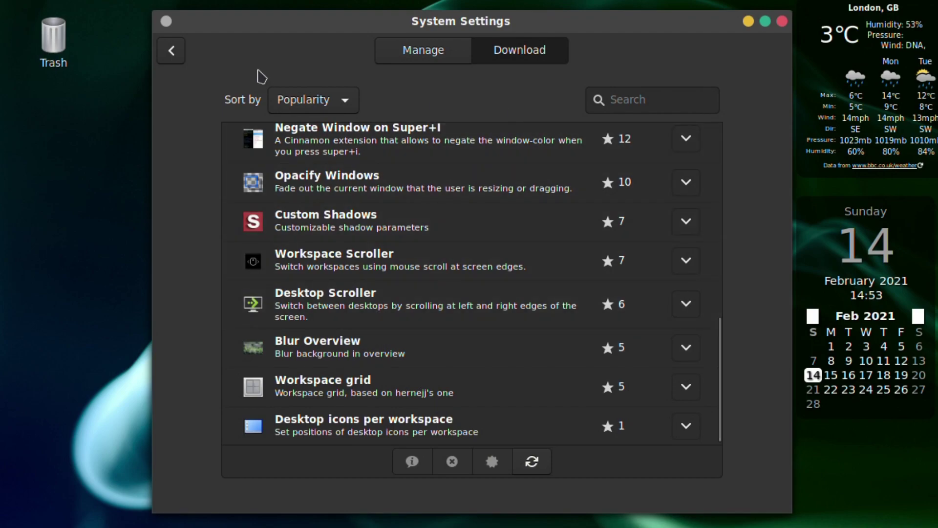
pyautogui.click(429, 52)
# - Enable the Wobbly Windows and Desktop Cube extensions
pyautogui.click(311, 197)
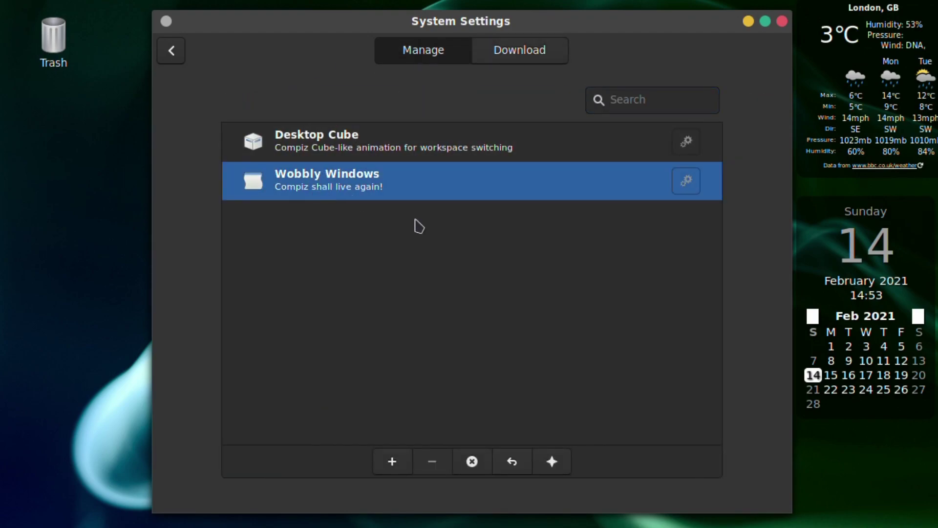
pyautogui.click(397, 463)
pyautogui.click(356, 152)
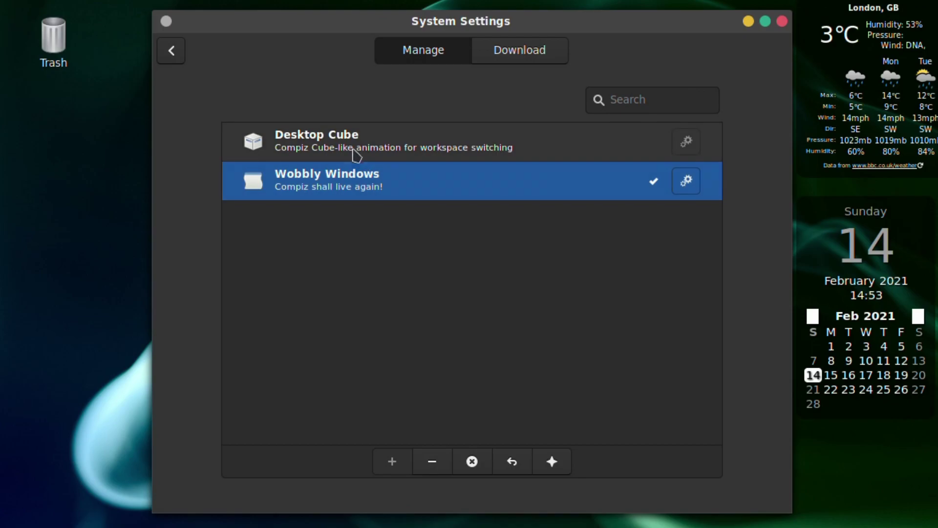
pyautogui.click(390, 462)
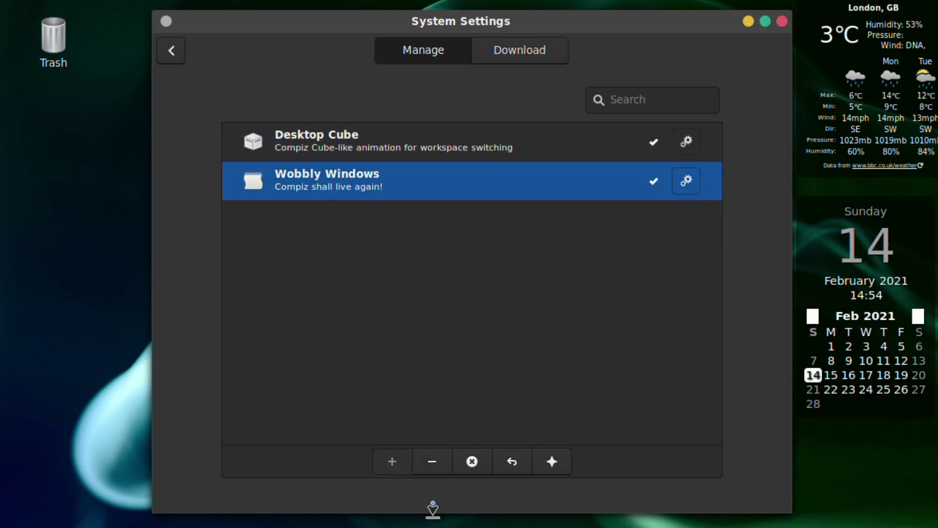
# - Drag the settings window around to see the wobbly windows effect
pyautogui.click(170, 51)
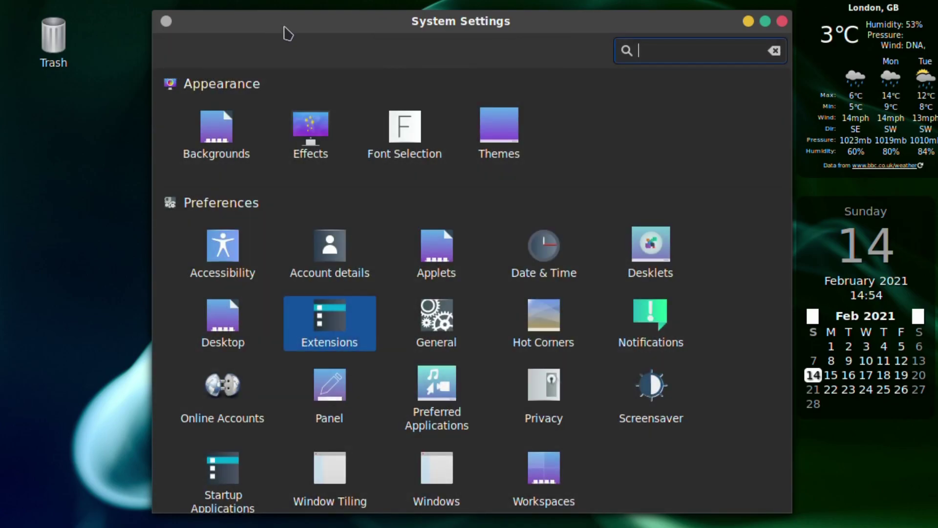
pyautogui.moveTo(288, 33); pyautogui.dragTo(239, 182)
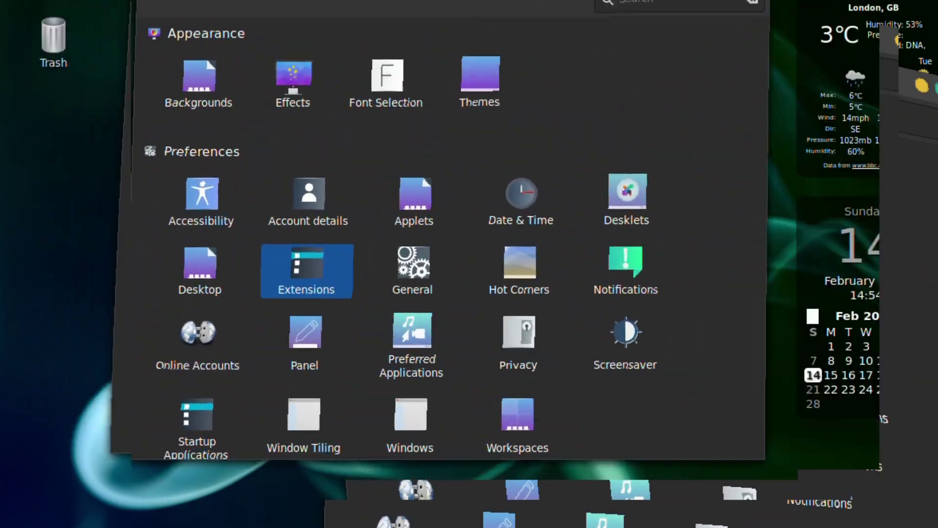
pyautogui.moveTo(442, 20)
pyautogui.mouseDown()
pyautogui.moveTo(529, 107)
pyautogui.moveTo(494, 93)
pyautogui.moveTo(470, 15)
pyautogui.moveTo(410, 21)
pyautogui.moveTo(439, 20)
pyautogui.mouseUp()
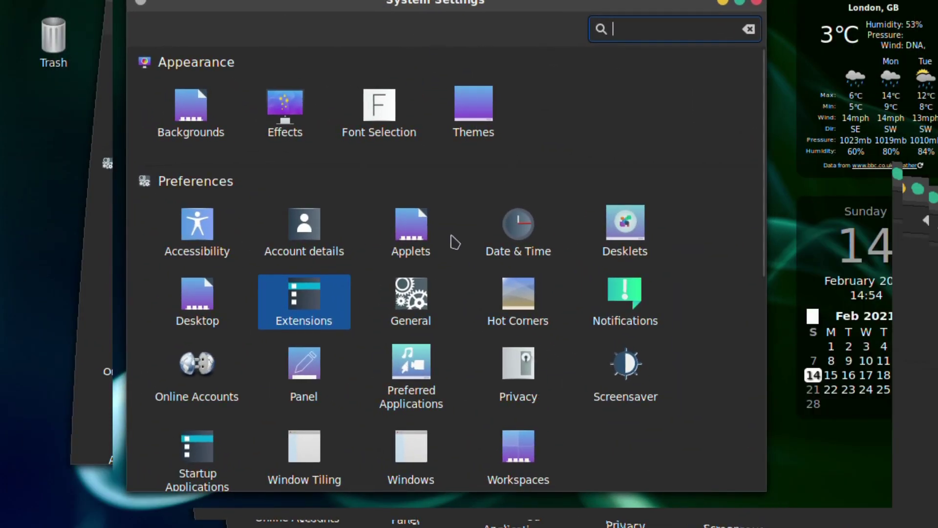
# - Disable Wobbly Windows, test the window movement again, and close the settings window
pyautogui.click(289, 317)
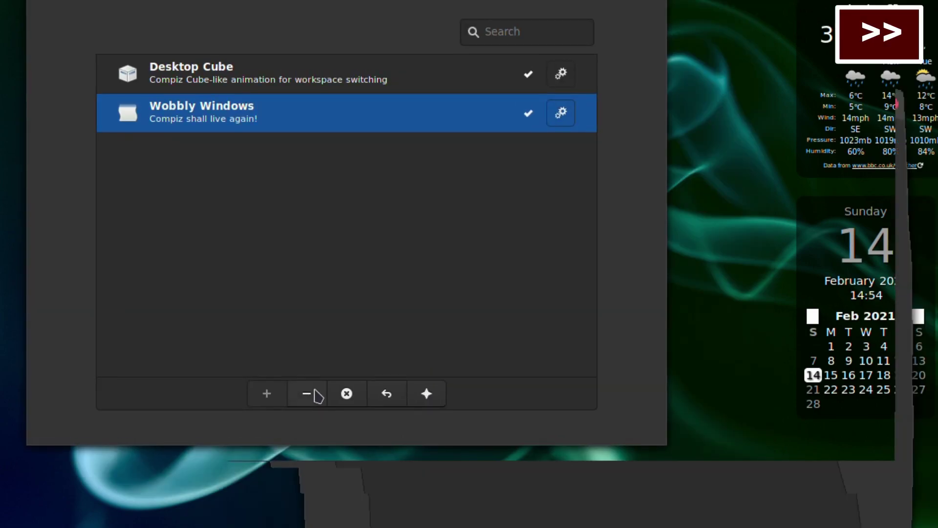
pyautogui.click(314, 394)
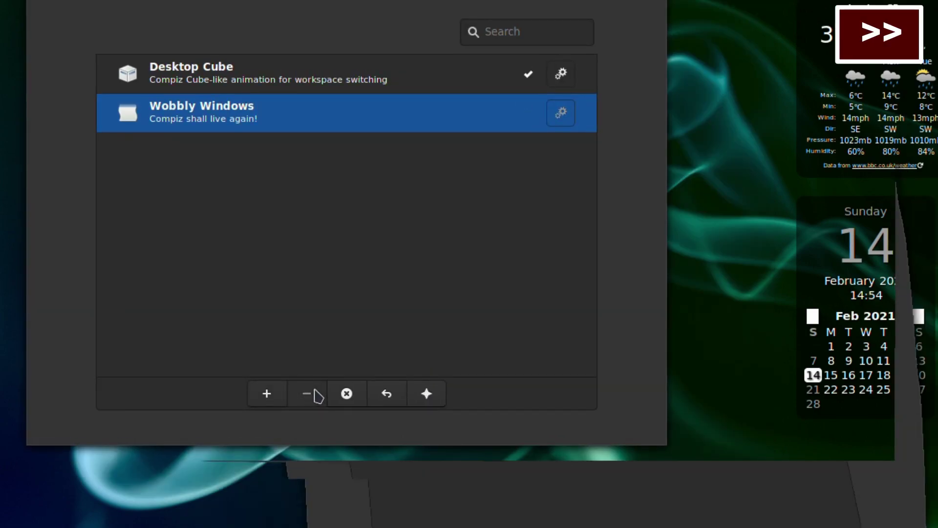
pyautogui.moveTo(513, 2); pyautogui.dragTo(694, 5)
pyautogui.click(694, 4)
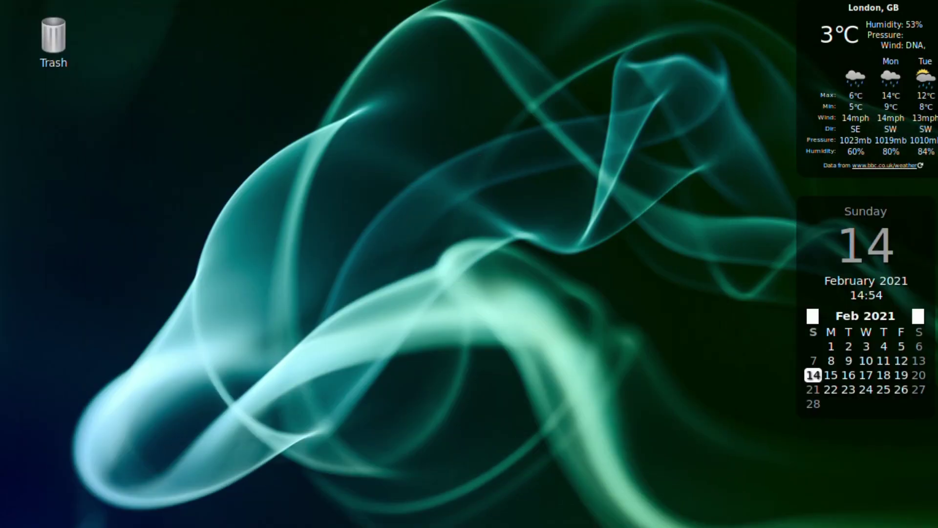
# - Briefly bring up the applications menu, then view the General page's compositor options
pyautogui.press('super')
pyautogui.moveTo(84, 271)
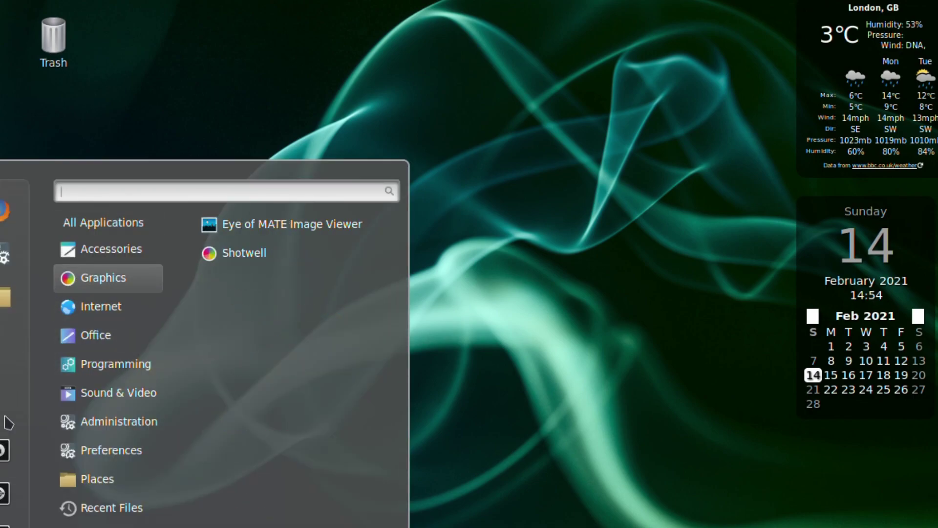
pyautogui.press('Escape')
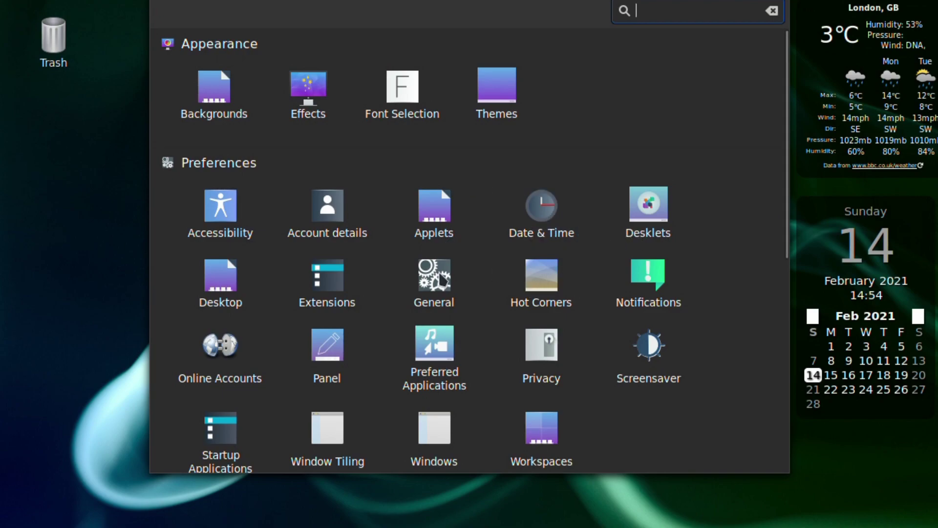
pyautogui.click(441, 280)
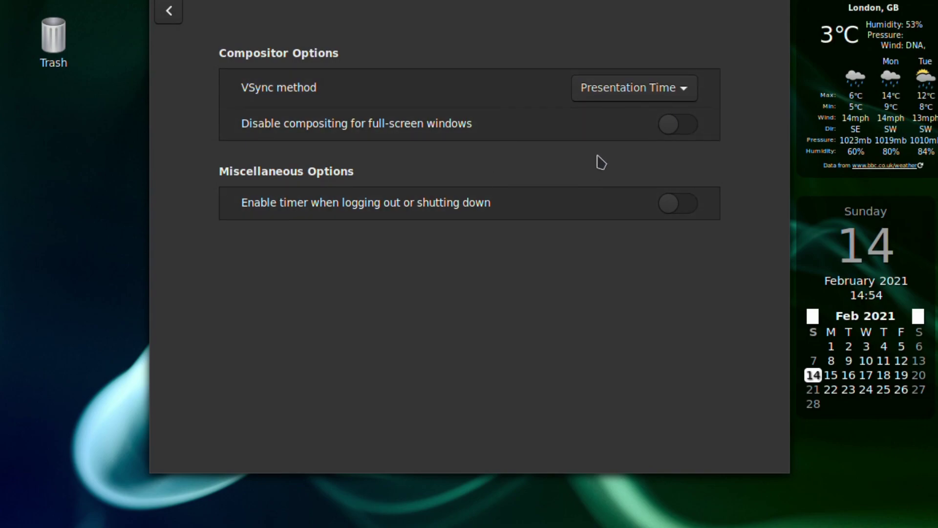
pyautogui.click(158, 16)
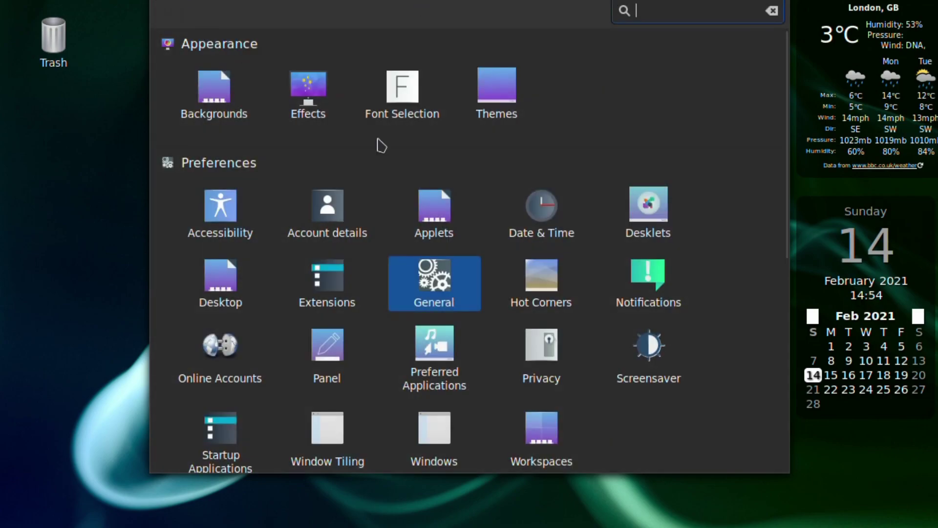
pyautogui.click(548, 287)
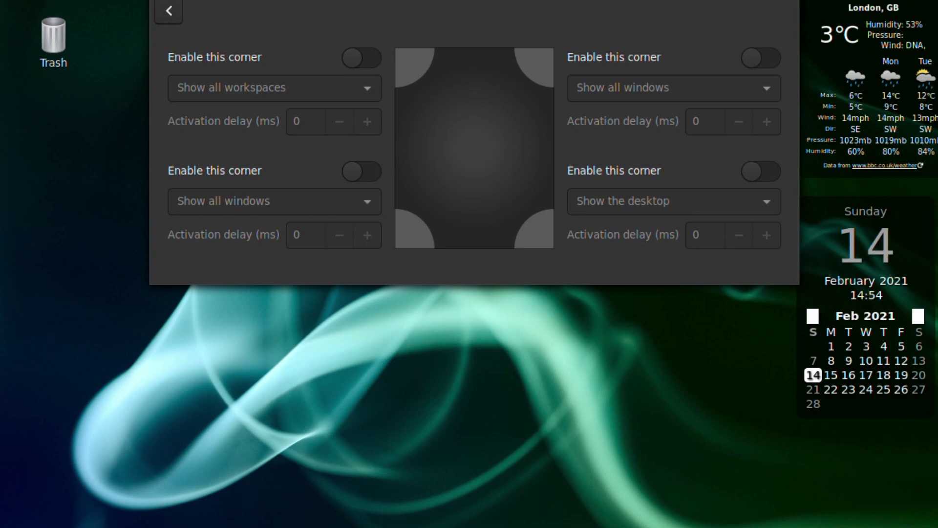
pyautogui.hotkey('alt', 'Left')
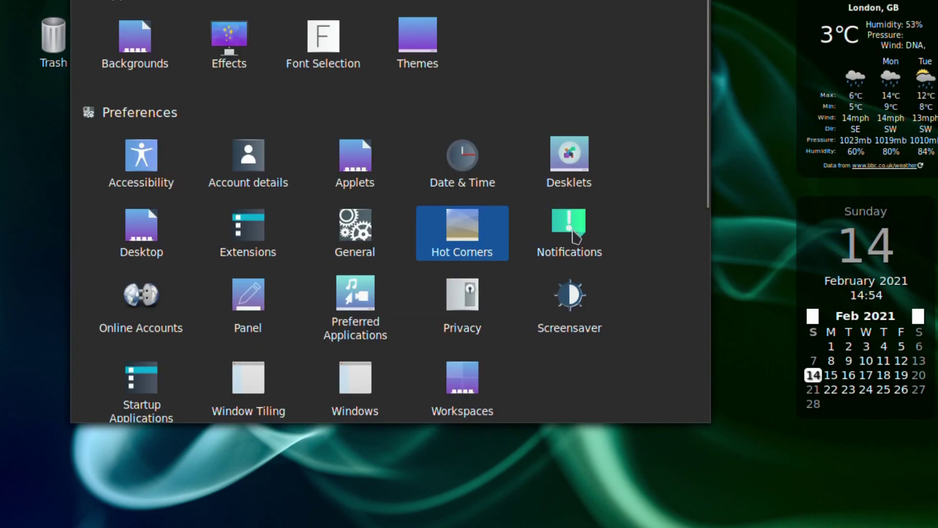
pyautogui.click(152, 308)
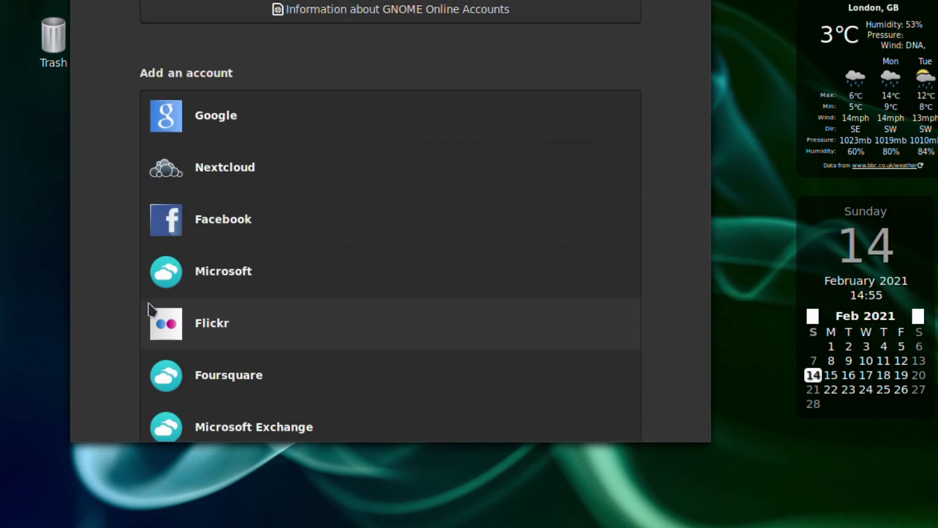
pyautogui.scroll(-3, 197, 342)
pyautogui.scroll(3, 197, 347)
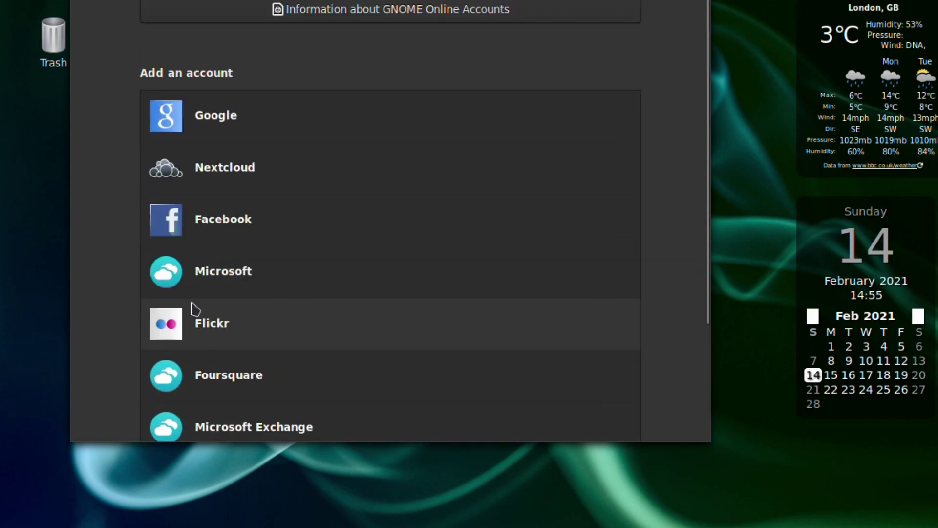
pyautogui.hotkey('alt', 'Left')
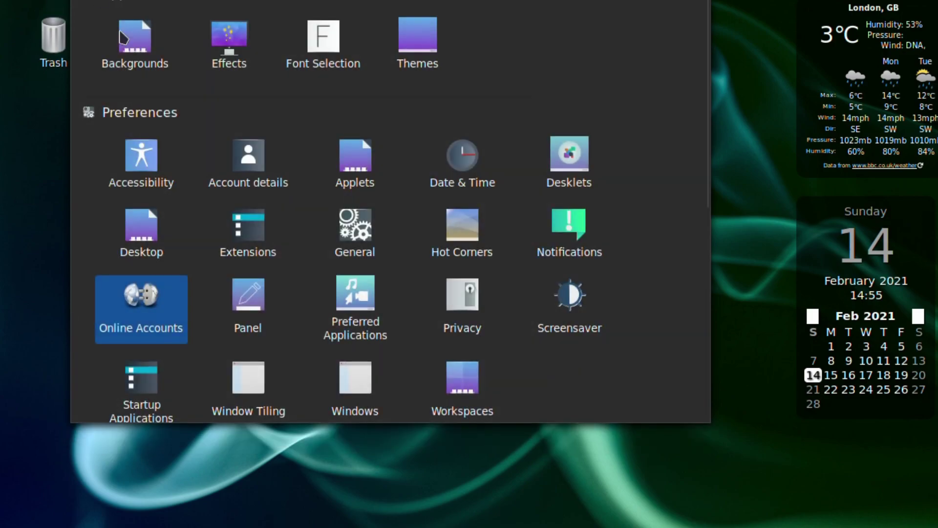
pyautogui.click(248, 302)
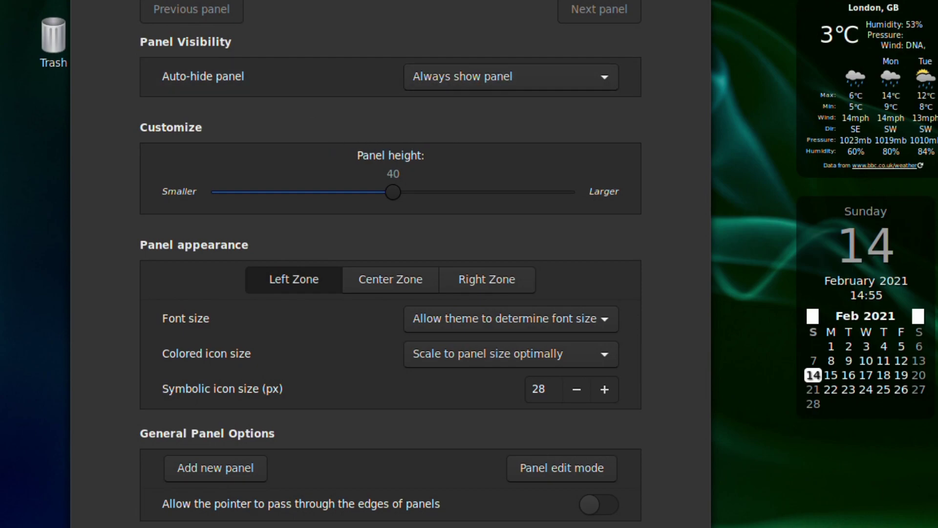
pyautogui.hotkey('alt', 'Left')
# - Make MATE Terminal the default terminal and MATE Calculator the default calculator
pyautogui.click(353, 293)
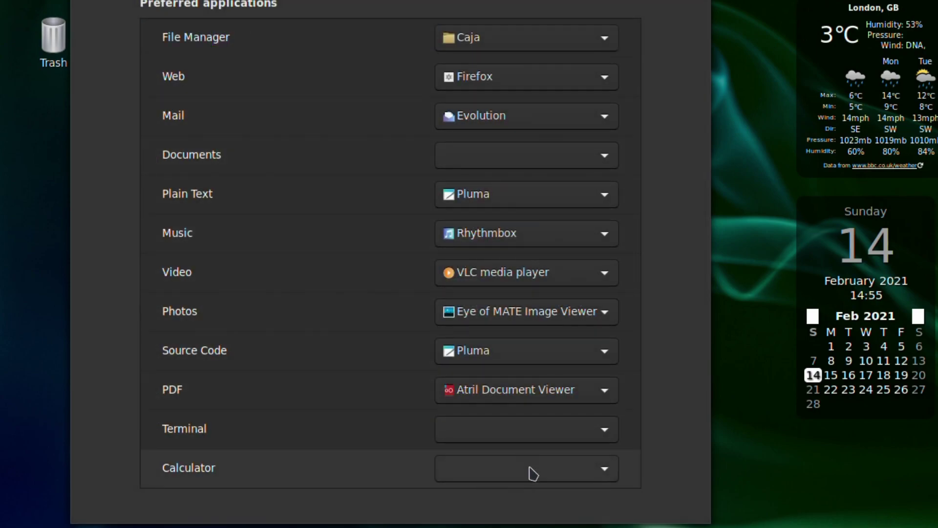
pyautogui.click(547, 434)
pyautogui.click(547, 435)
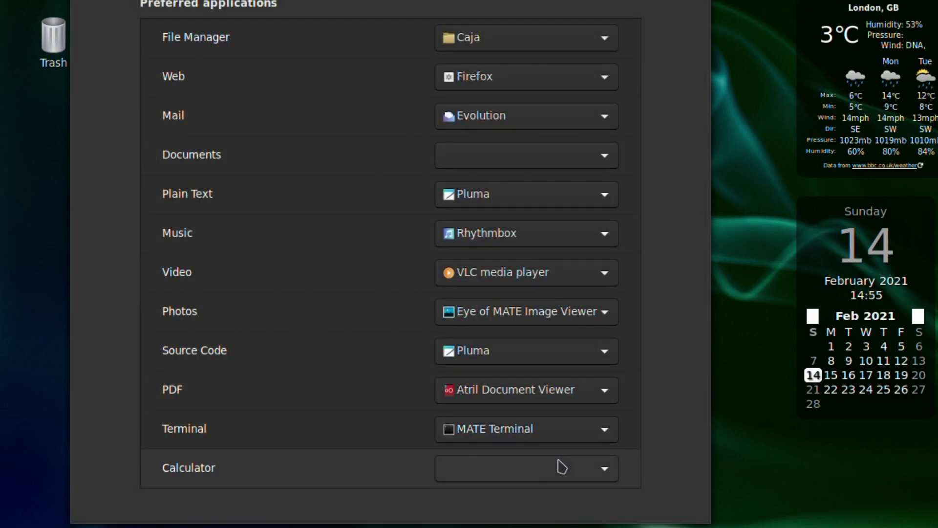
pyautogui.click(562, 464)
pyautogui.click(555, 480)
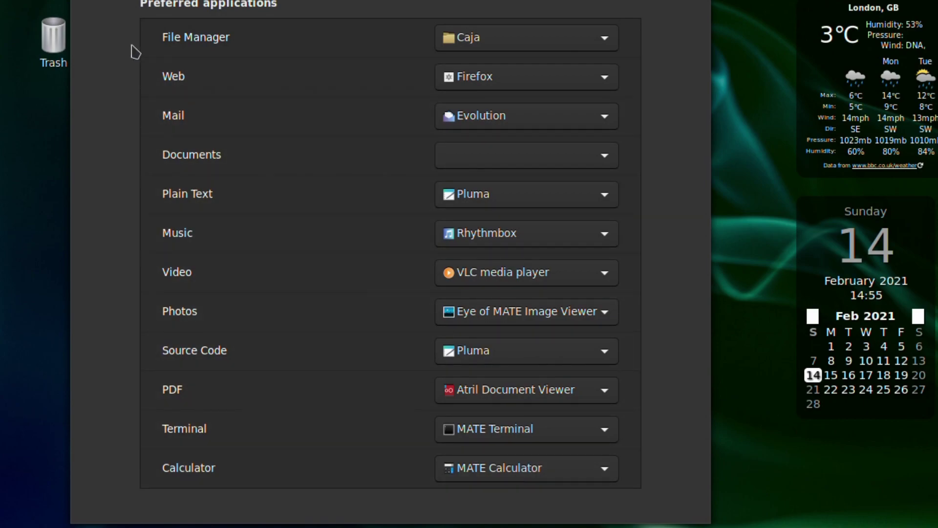
pyautogui.press('BackSpace')
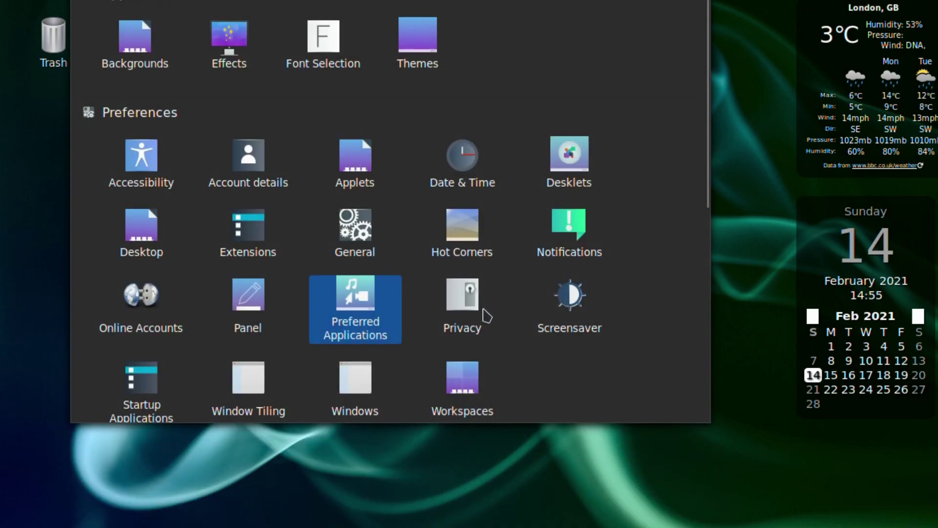
# - Turn off locking after the screensaver starts and set the screensaver delay to Never
pyautogui.click(468, 302)
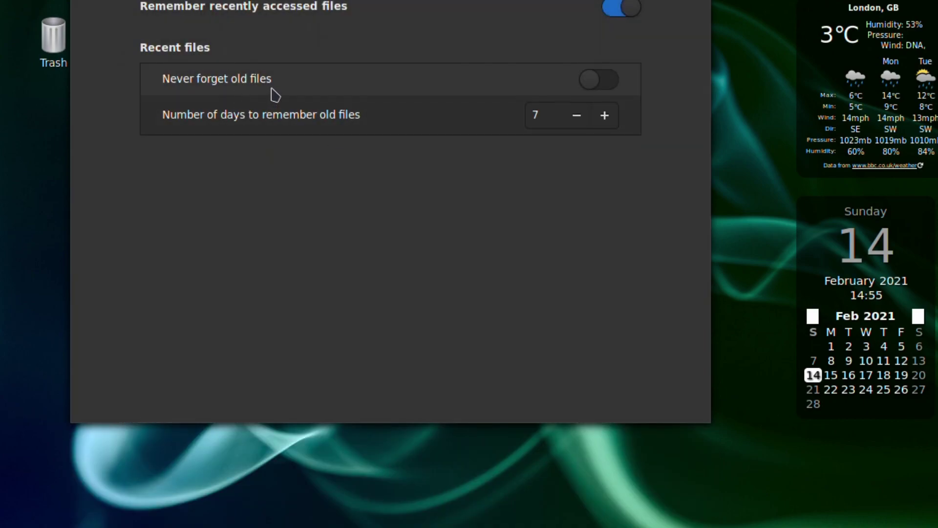
pyautogui.press('BackSpace')
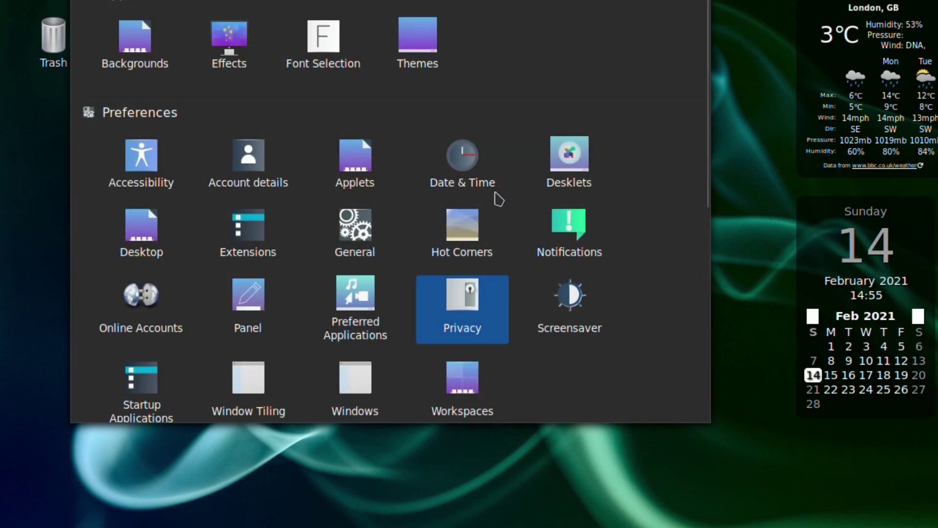
pyautogui.click(562, 300)
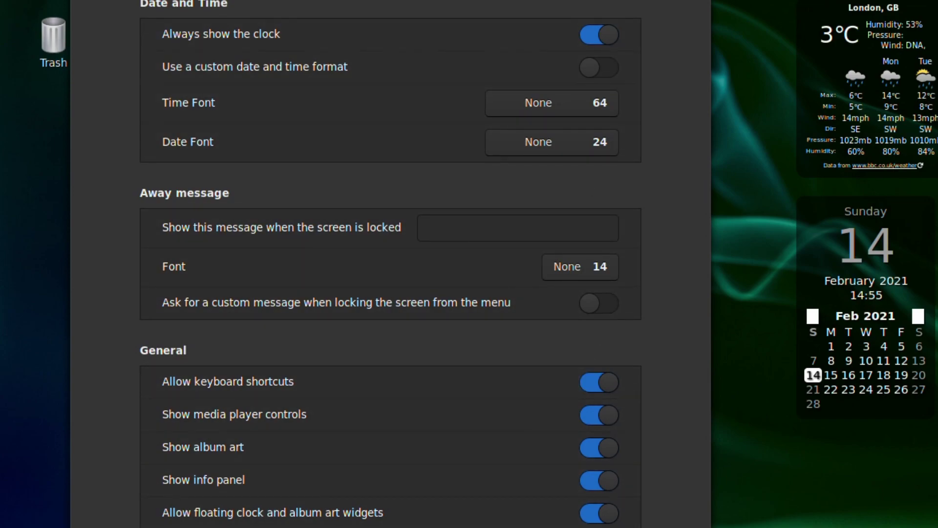
pyautogui.hotkey('alt', 'Left')
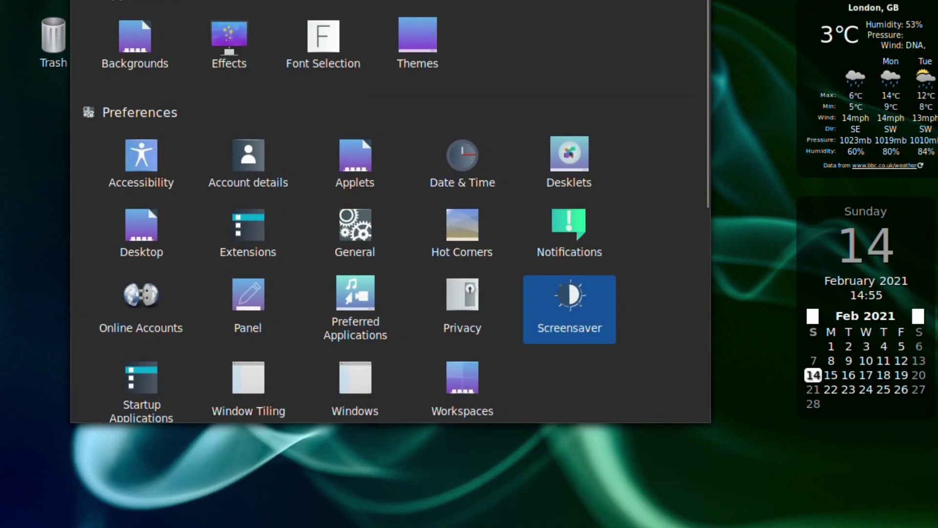
pyautogui.click(580, 331)
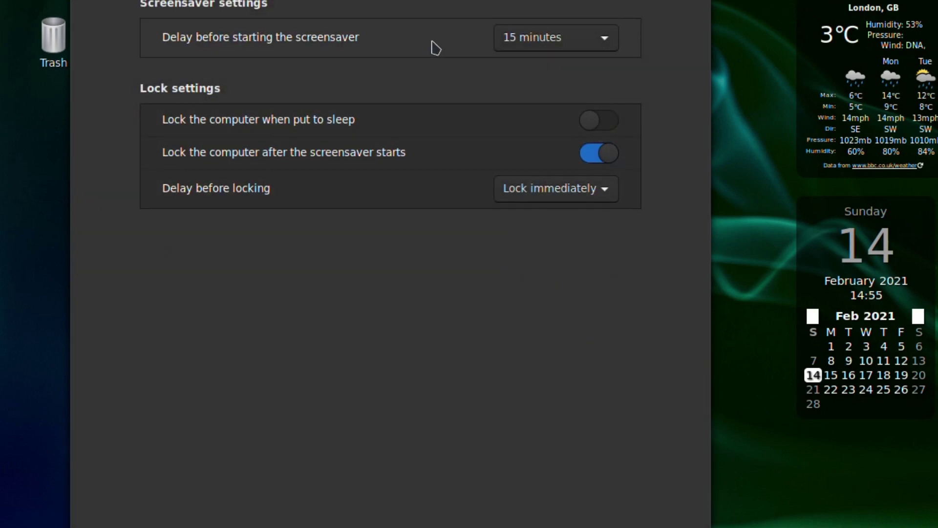
pyautogui.click(604, 155)
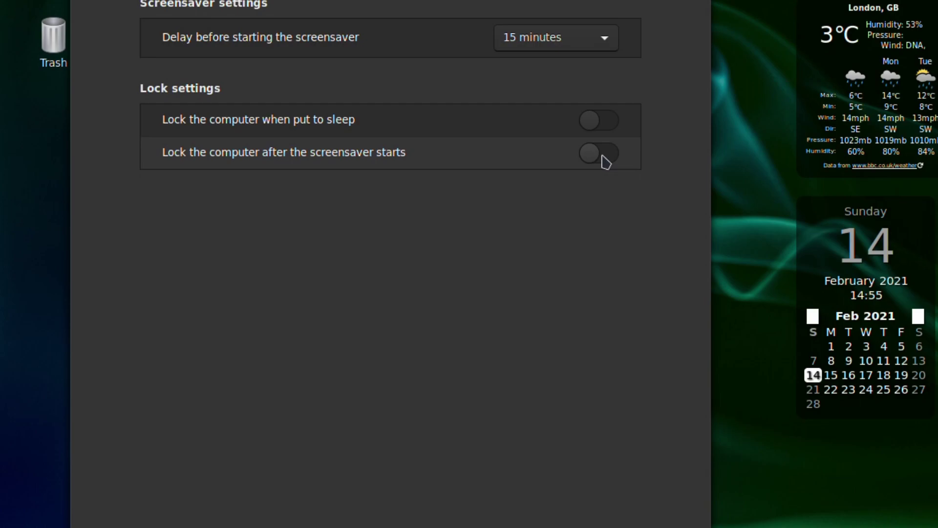
pyautogui.click(557, 41)
pyautogui.click(557, 1)
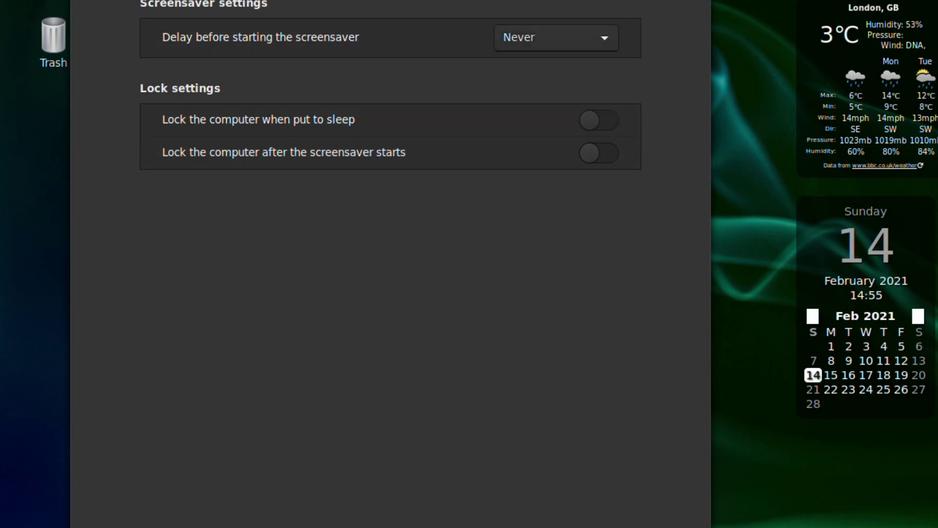
pyautogui.press('BackSpace')
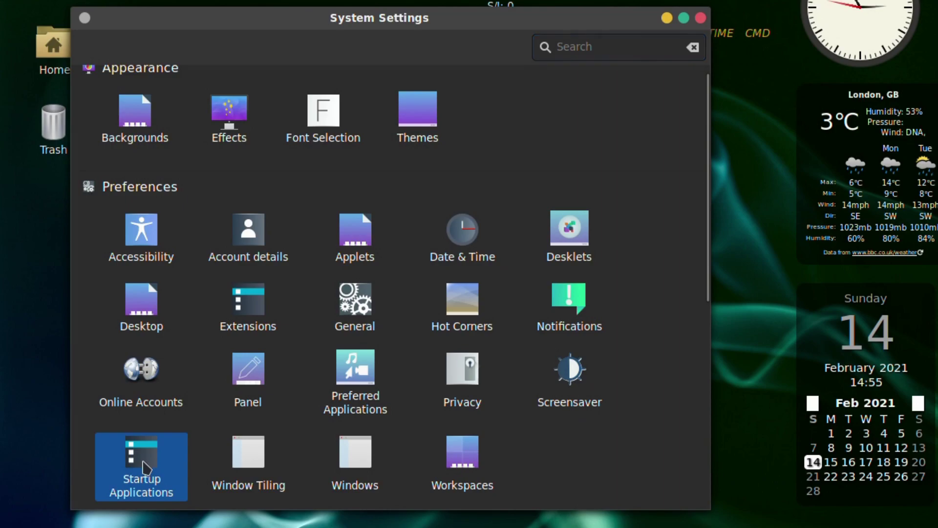
# - Look over the Startup Applications and Window Tiling settings
pyautogui.click(166, 376)
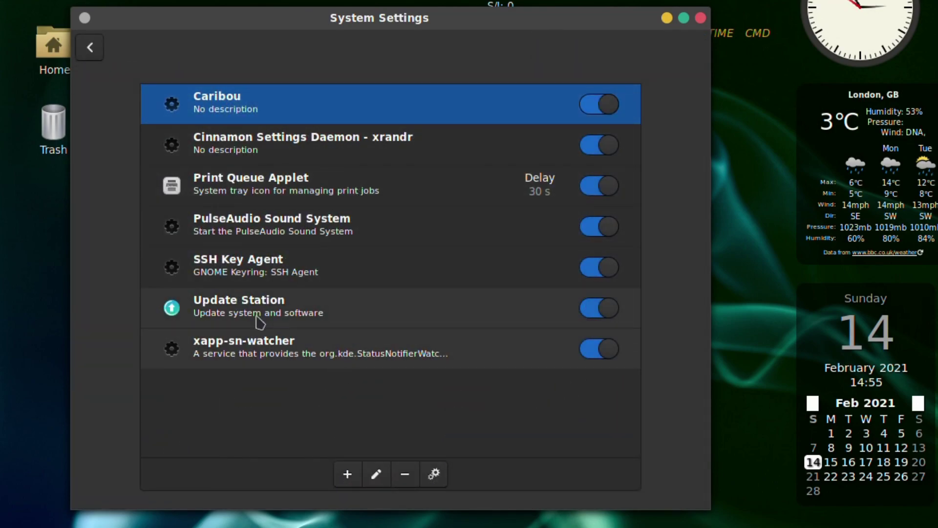
pyautogui.click(90, 48)
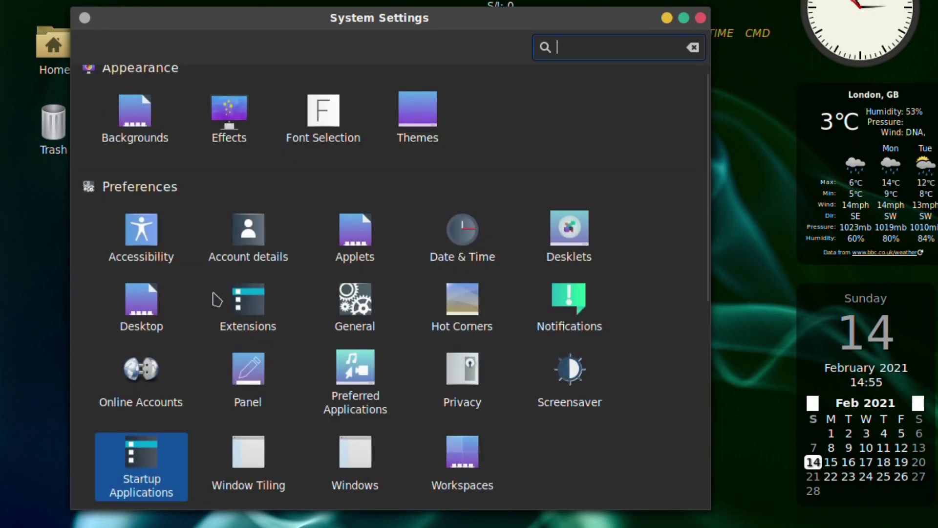
pyautogui.click(247, 450)
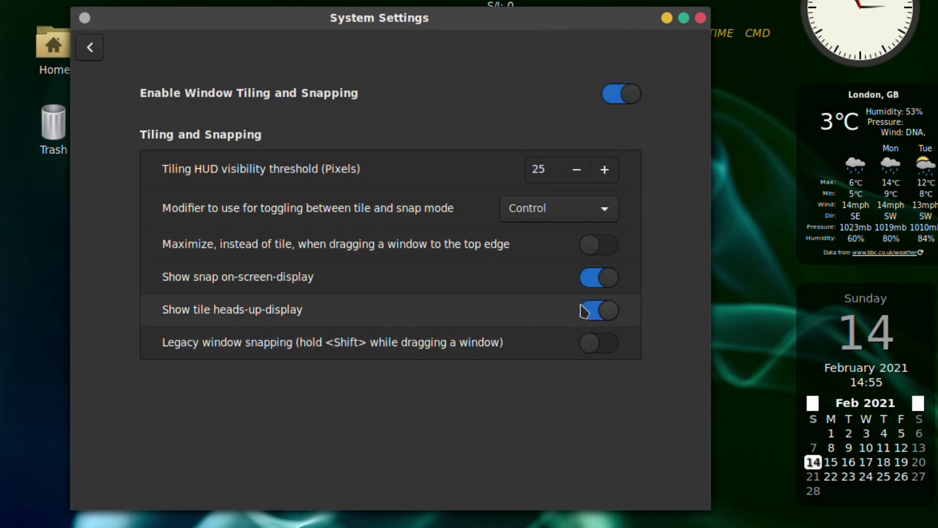
pyautogui.click(91, 47)
# - Try the Left, Gnome and Classic Mac title-bar button layouts, then restore Right
pyautogui.click(359, 452)
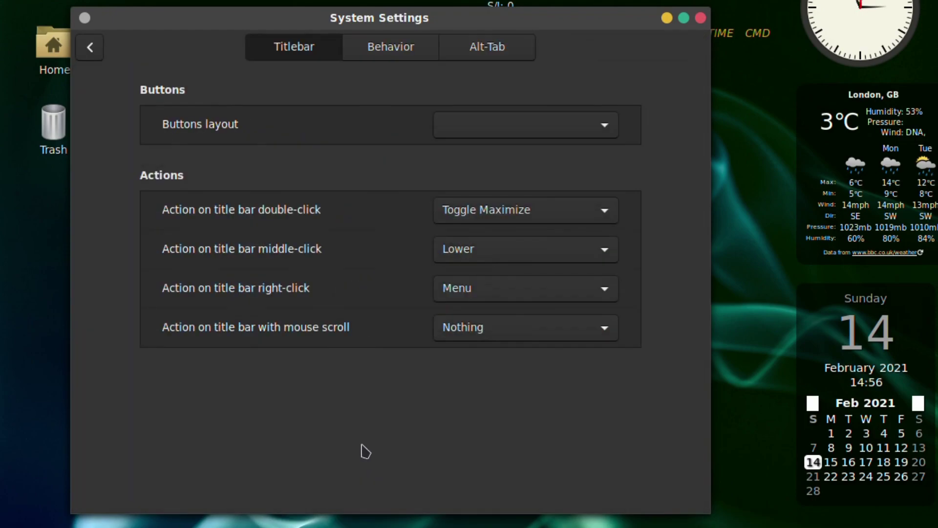
pyautogui.click(509, 129)
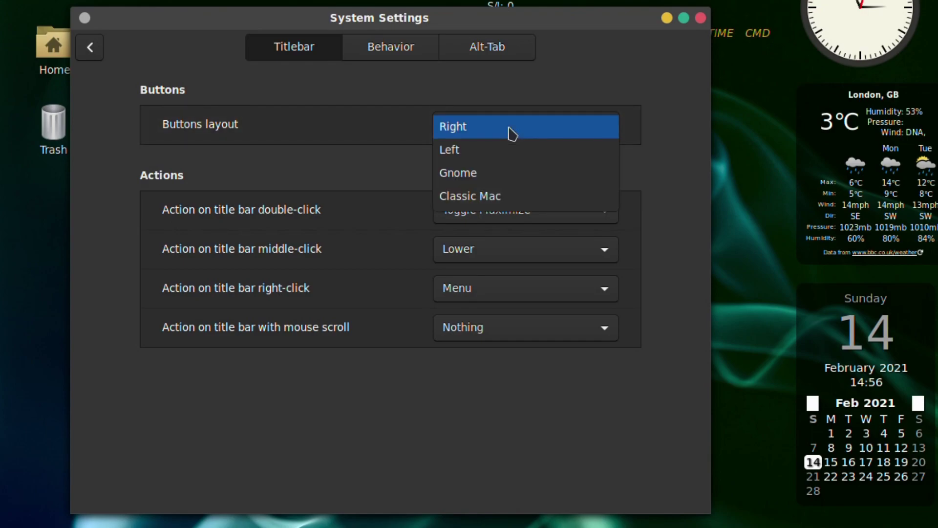
pyautogui.click(509, 151)
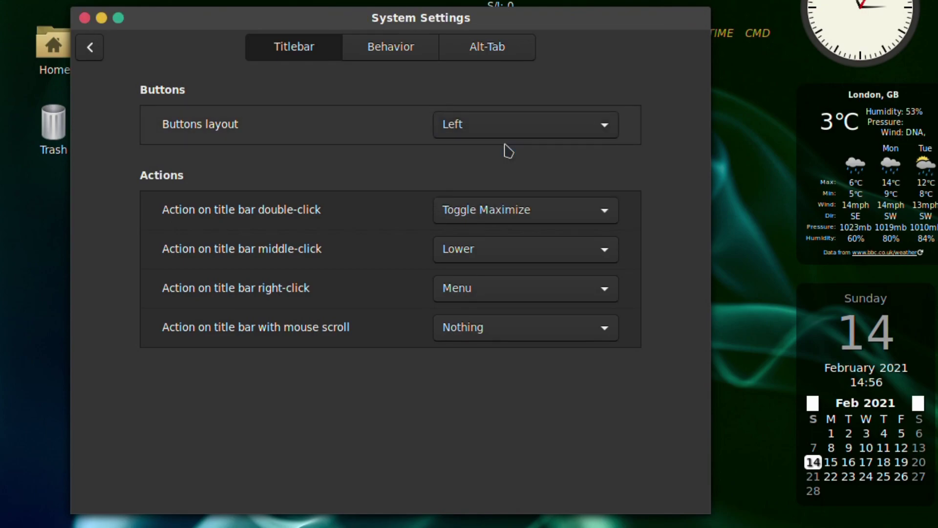
pyautogui.click(514, 131)
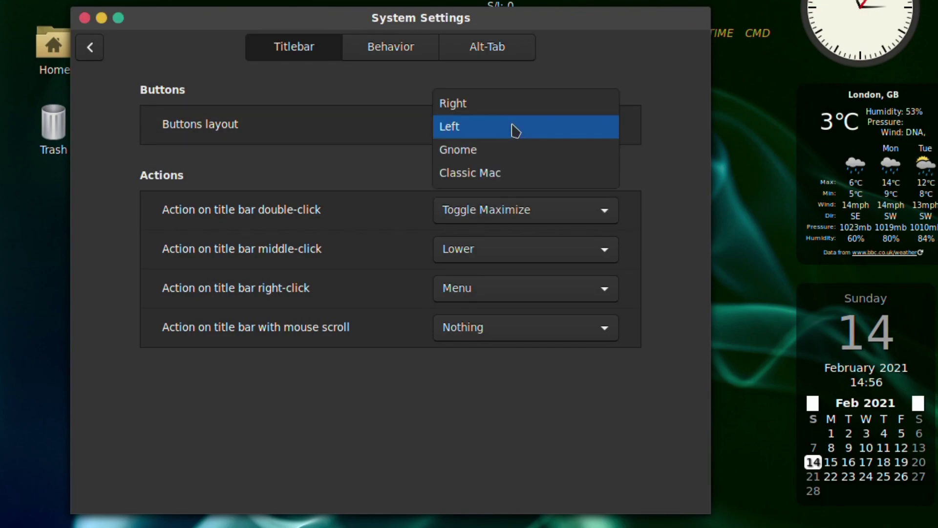
pyautogui.click(510, 151)
pyautogui.click(513, 130)
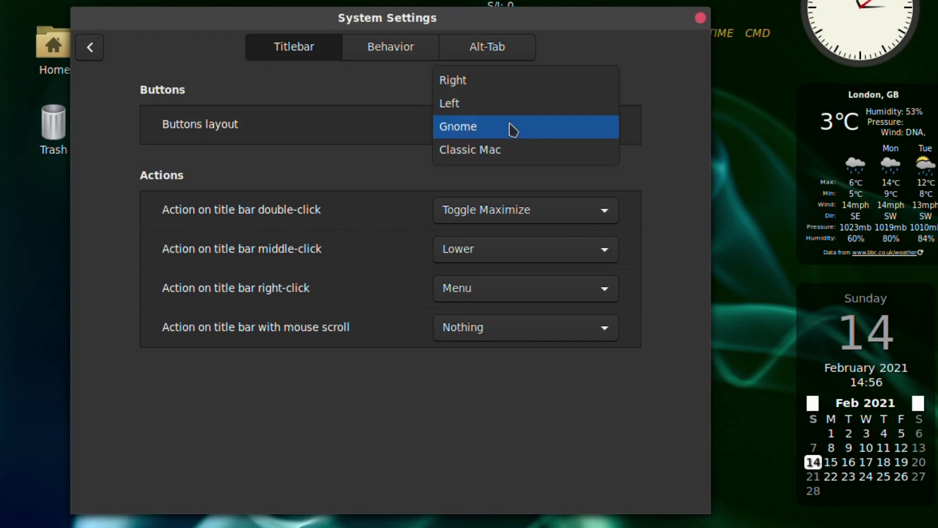
pyautogui.click(509, 150)
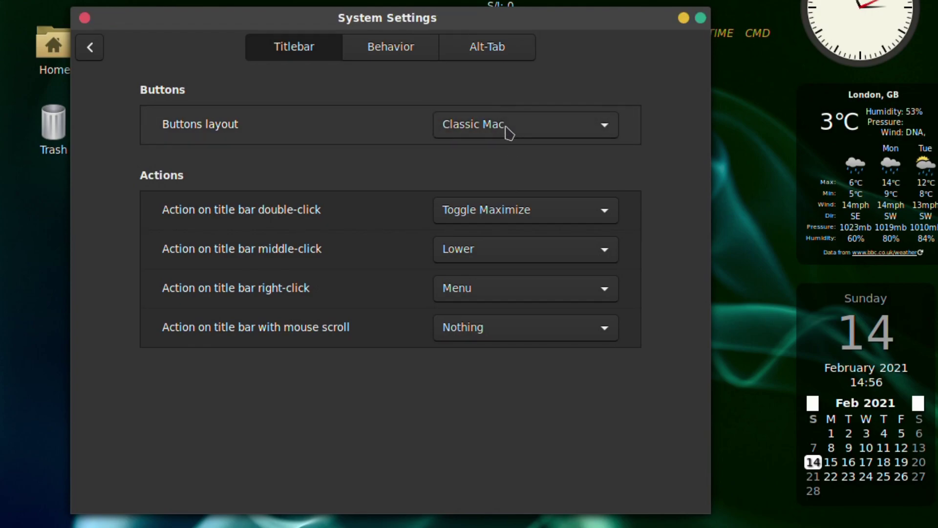
pyautogui.click(509, 132)
pyautogui.click(503, 72)
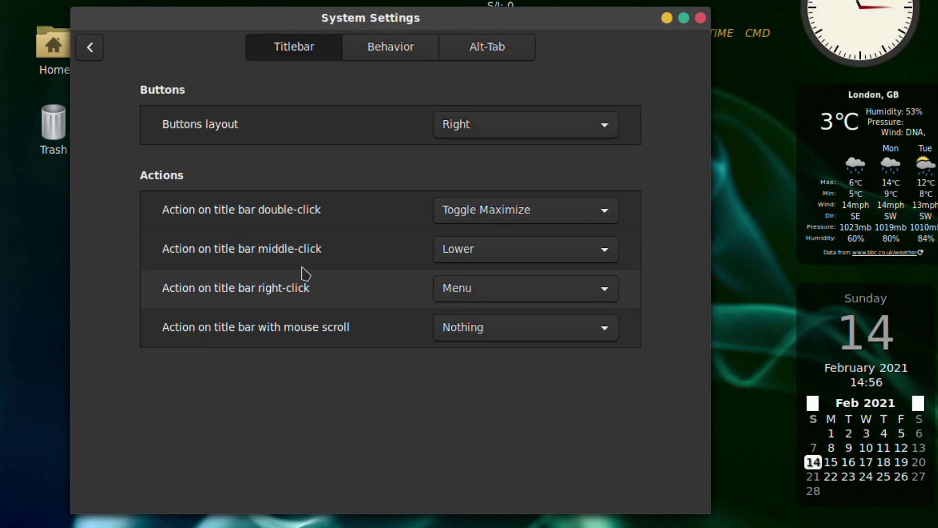
# - Review the Windows Behavior and Alt-Tab settings tabs
pyautogui.click(91, 48)
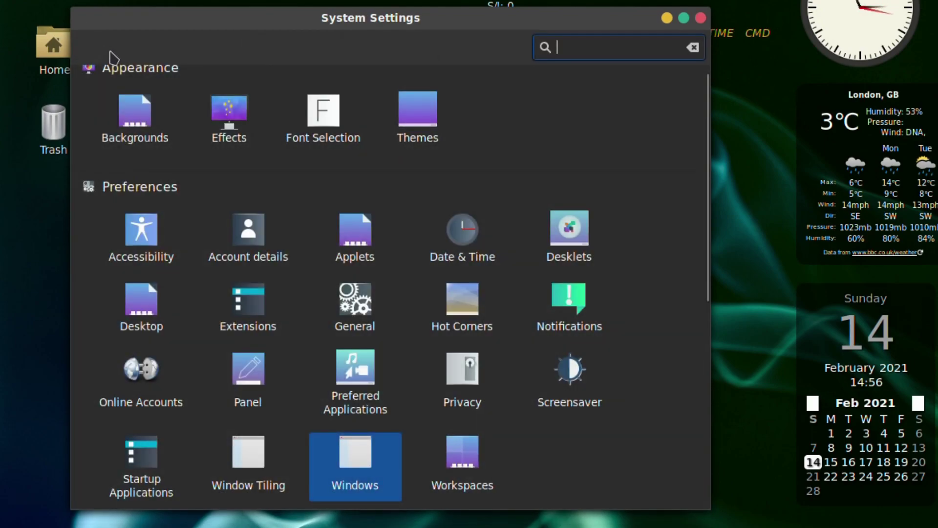
pyautogui.click(356, 456)
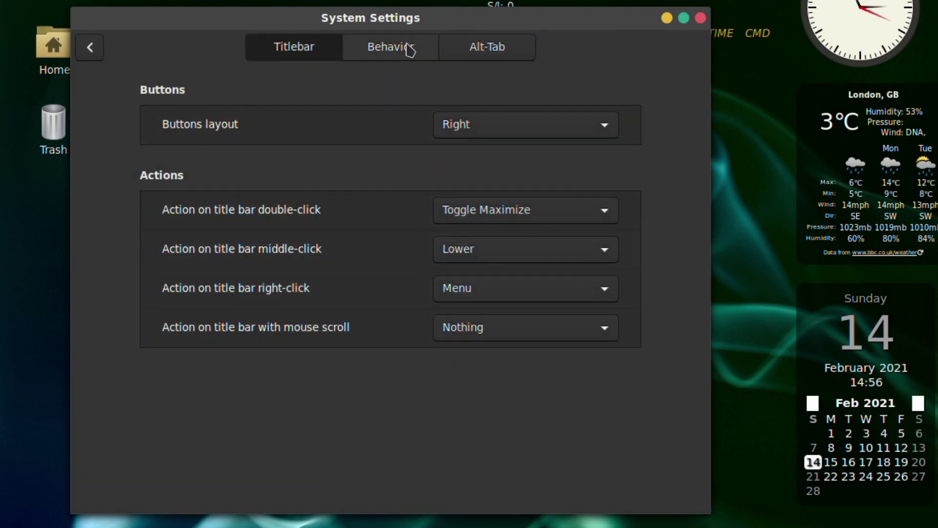
pyautogui.click(409, 49)
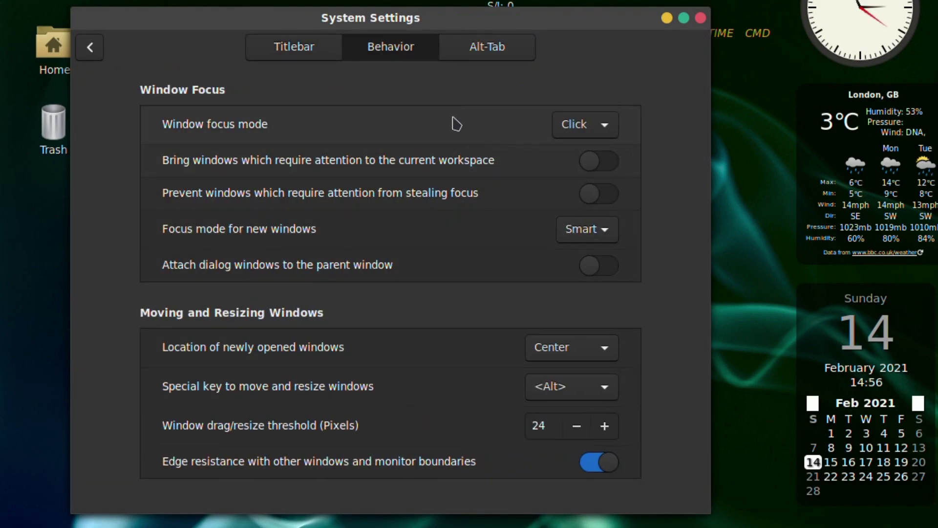
pyautogui.click(467, 51)
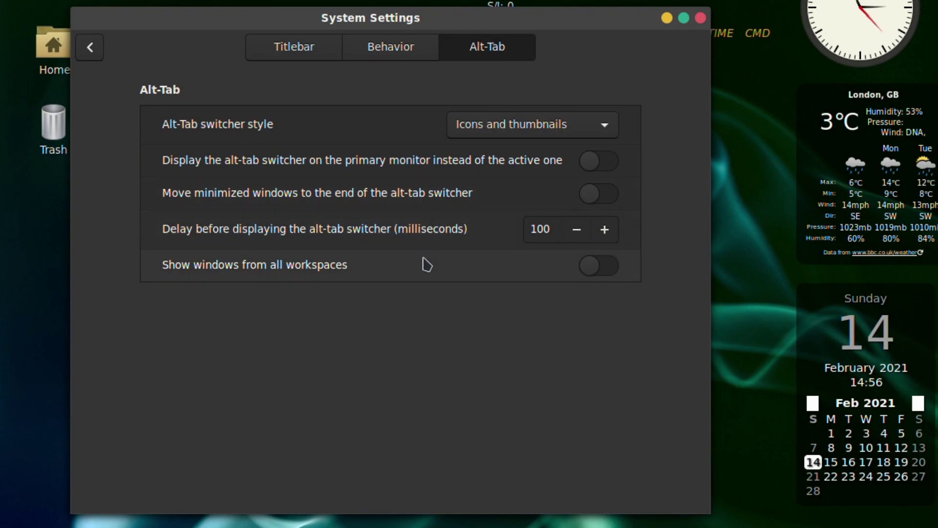
pyautogui.click(92, 47)
# - Enable 'Allow cycling through workspaces' and 'Display Expo view as a grid' in Workspaces
pyautogui.click(466, 451)
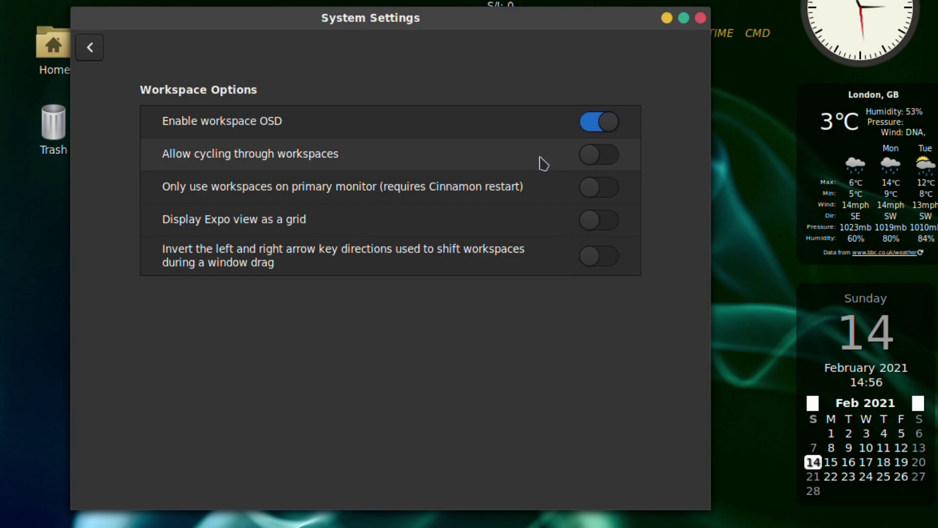
pyautogui.click(606, 153)
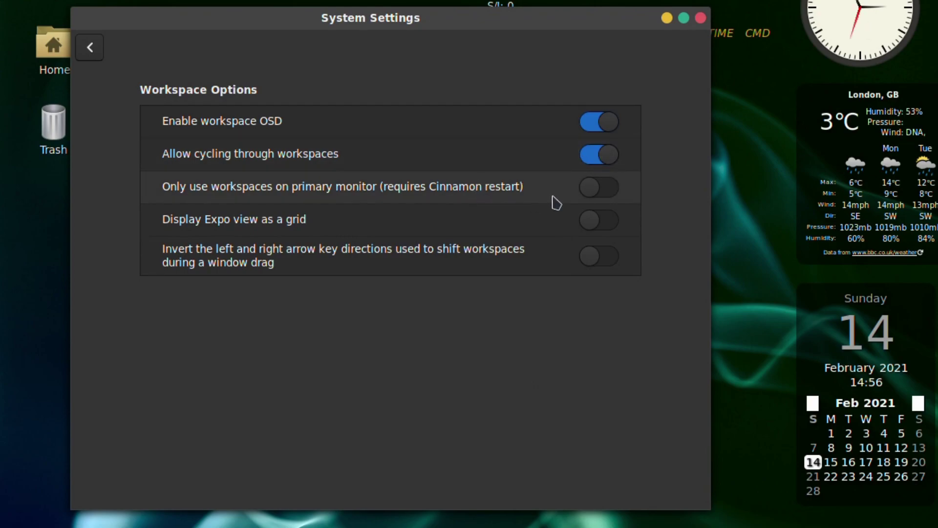
pyautogui.click(604, 219)
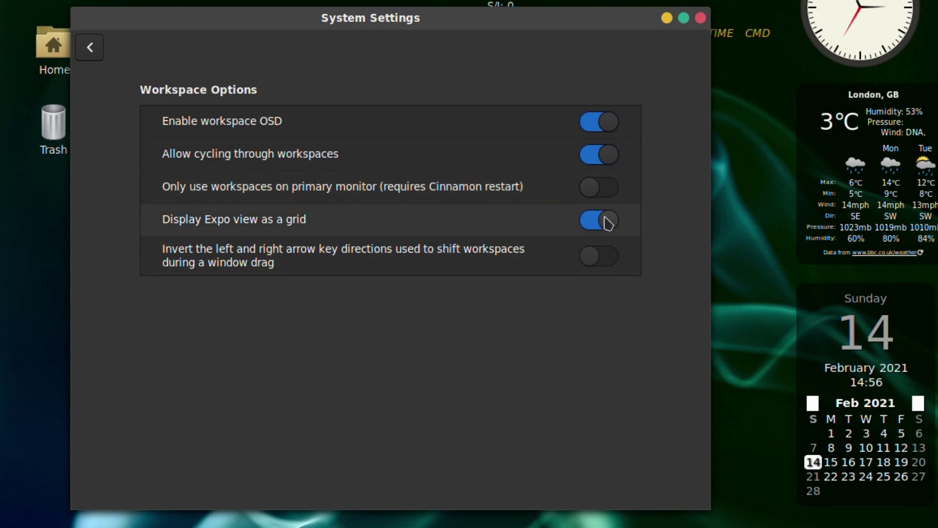
pyautogui.click(93, 50)
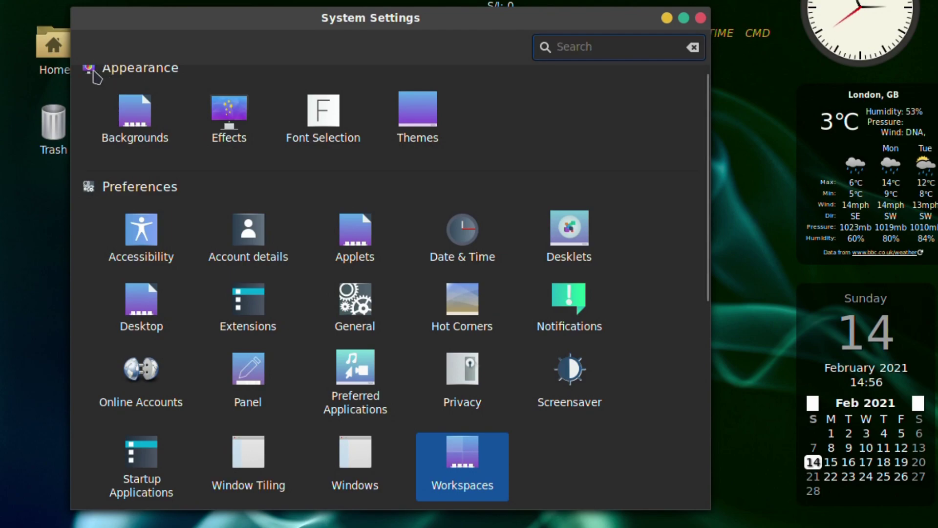
pyautogui.hotkey('alt', 'Tab')
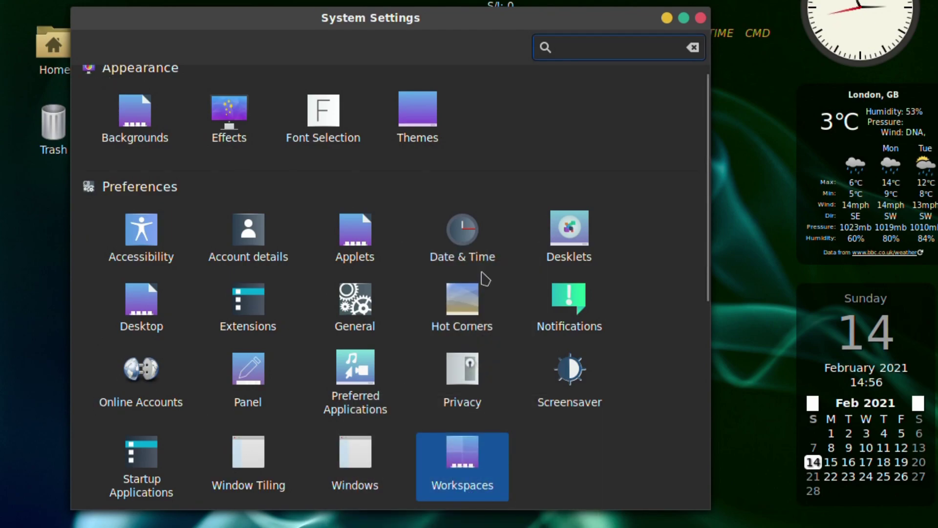
pyautogui.scroll(1, 385, 257)
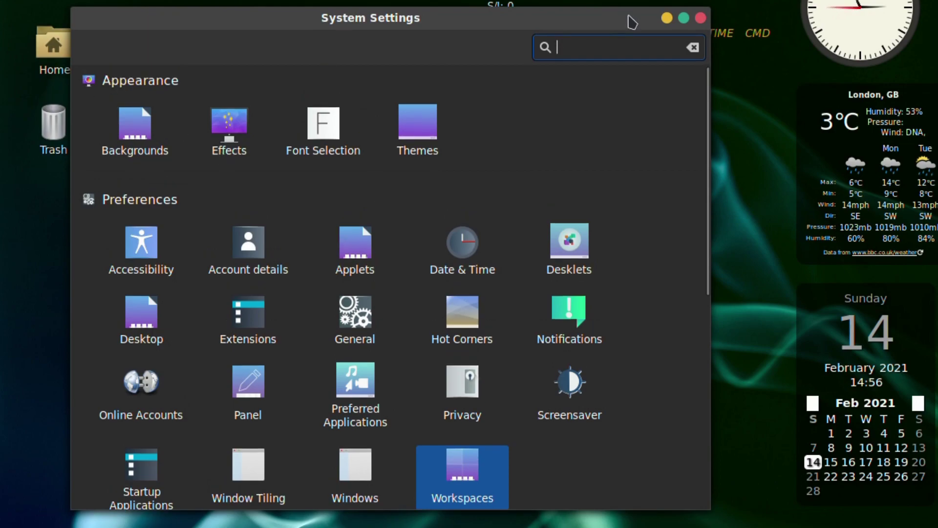
# - Close System Settings and switch off Auto-arrange in the desktop's Customize layout dialog
pyautogui.click(701, 18)
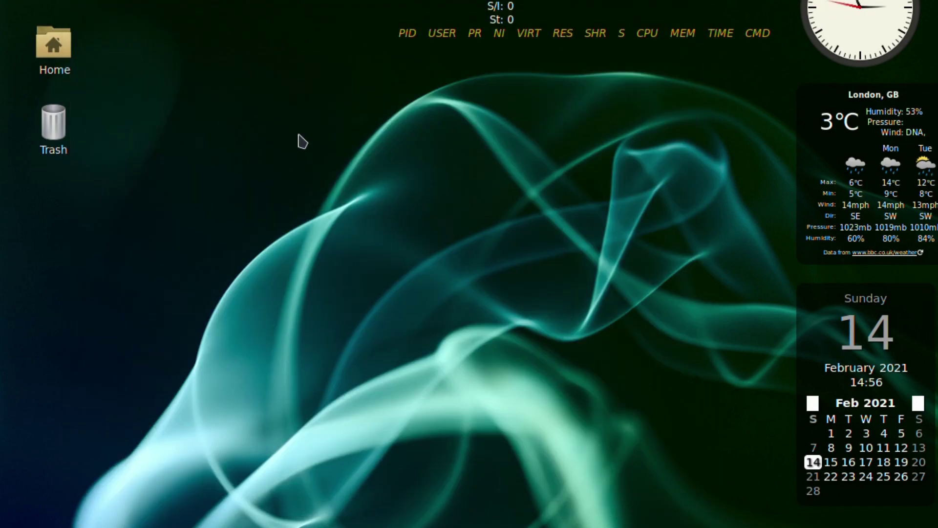
pyautogui.rightClick(299, 138)
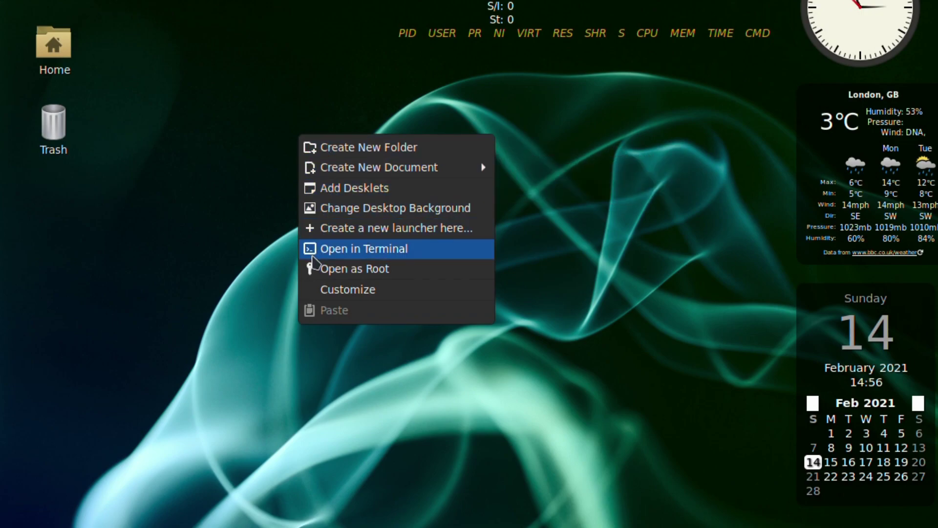
pyautogui.click(327, 292)
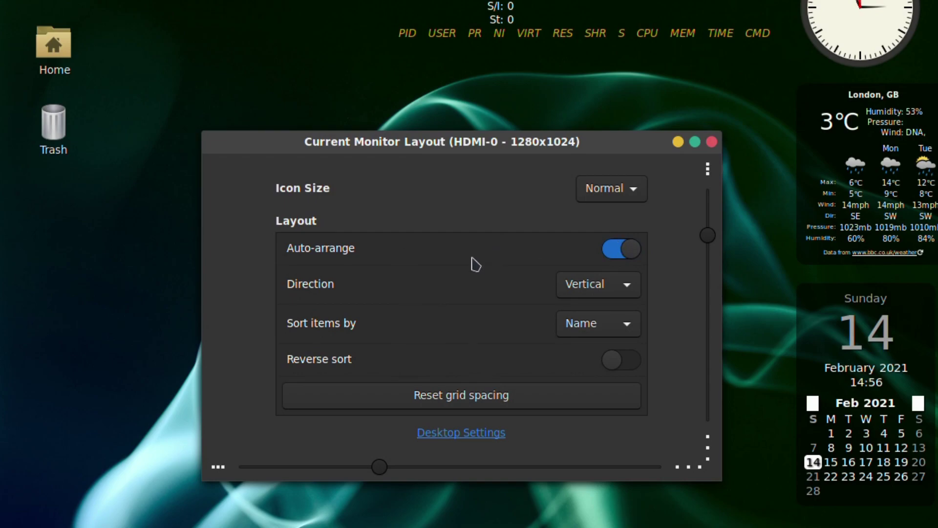
pyautogui.click(624, 255)
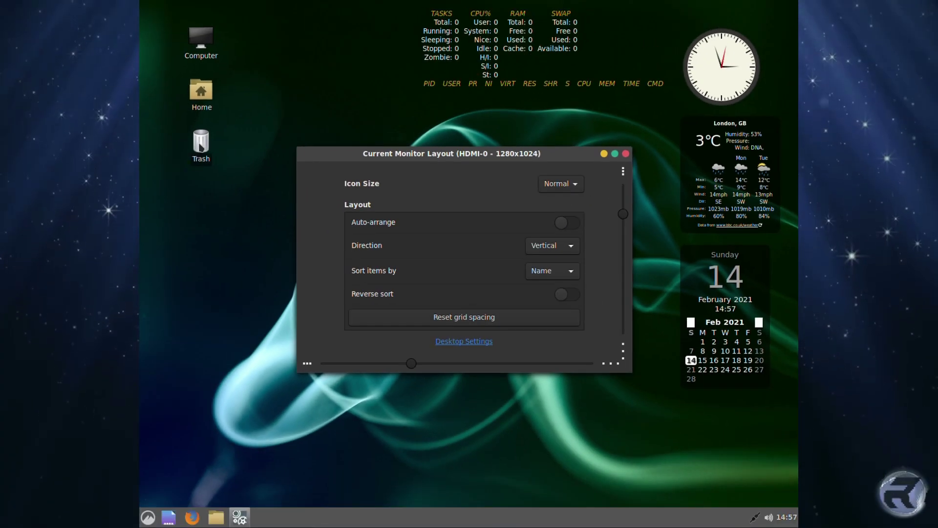
# - Move the Trash icon freely to the bottom-right corner of the desktop
pyautogui.moveTo(54, 131); pyautogui.dragTo(0, 527)
pyautogui.moveTo(154, 481); pyautogui.dragTo(156, 478)
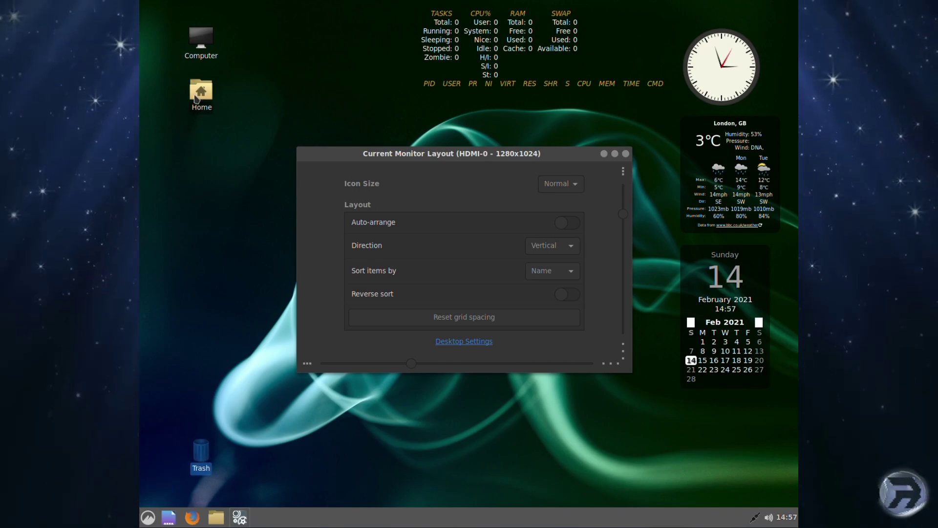
pyautogui.click(211, 205)
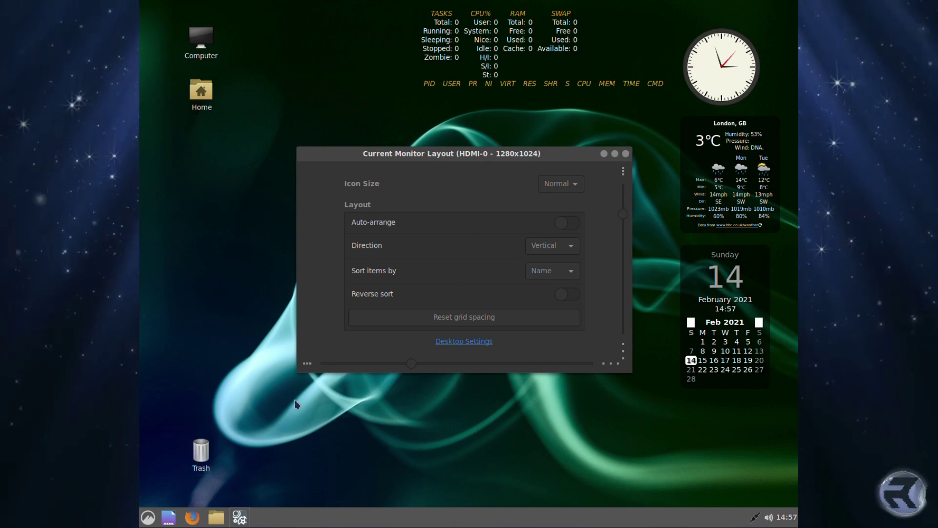
pyautogui.moveTo(199, 459); pyautogui.dragTo(782, 454)
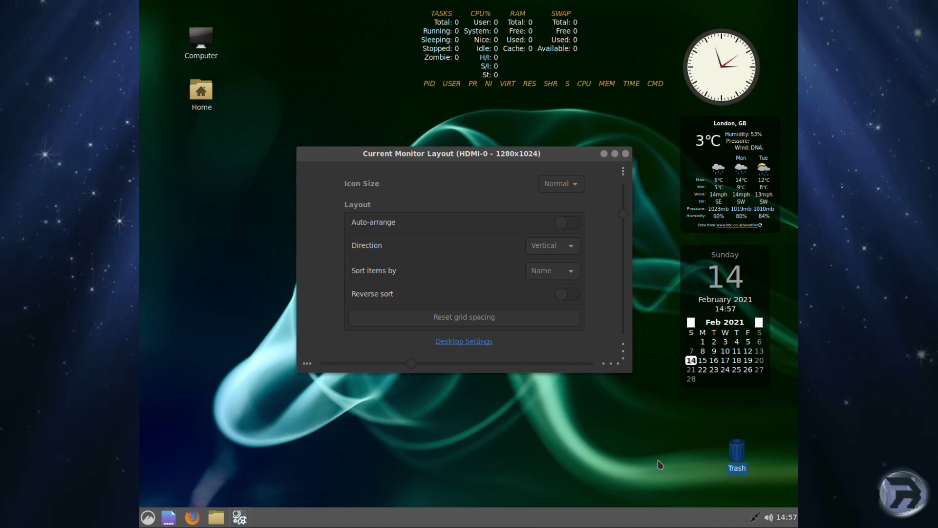